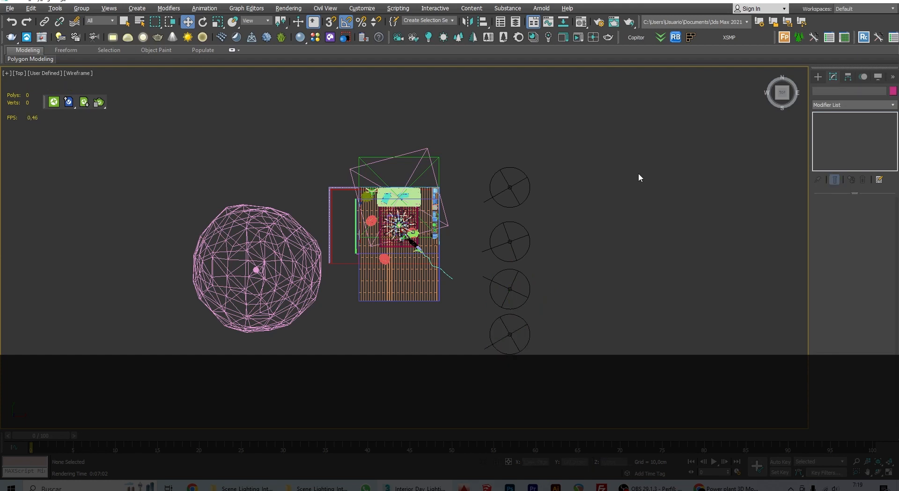
Open the Material Editor and inspect the Sunset 005 and Day 011 HDRI bitmap settings.
key("m")
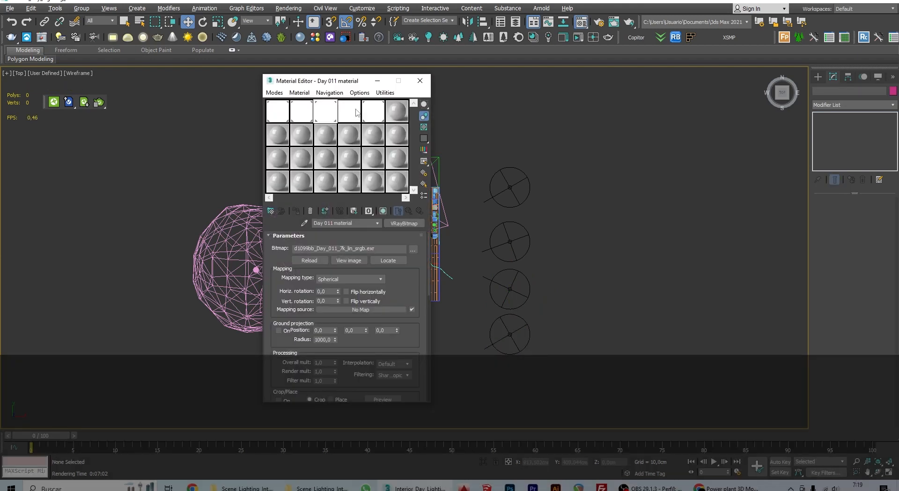
left_click_drag(314, 85, 128, 107)
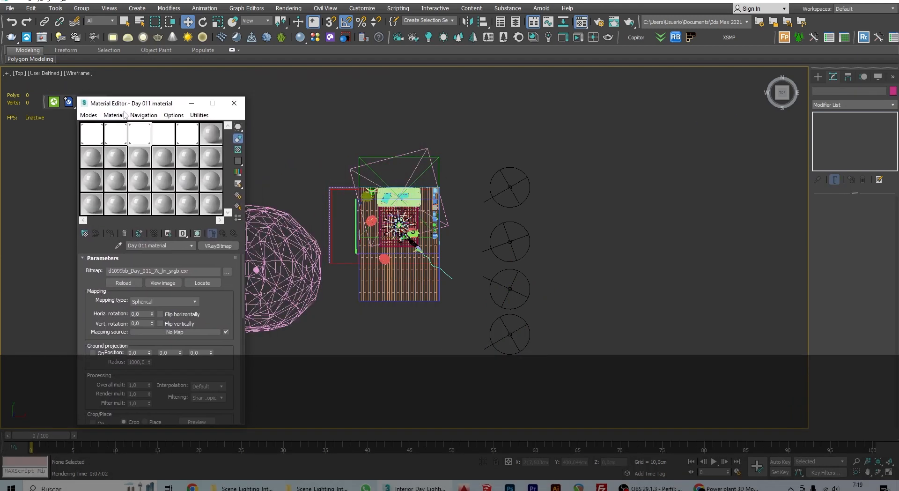
left_click(114, 136)
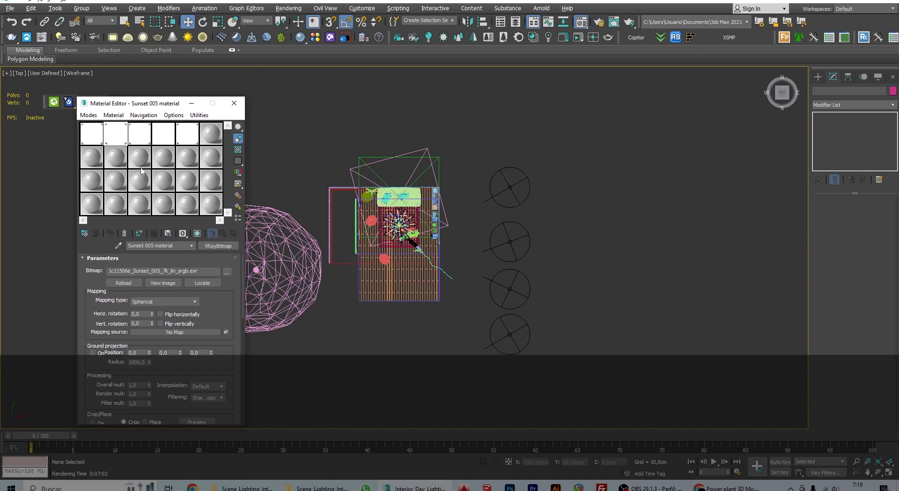
left_click(137, 142)
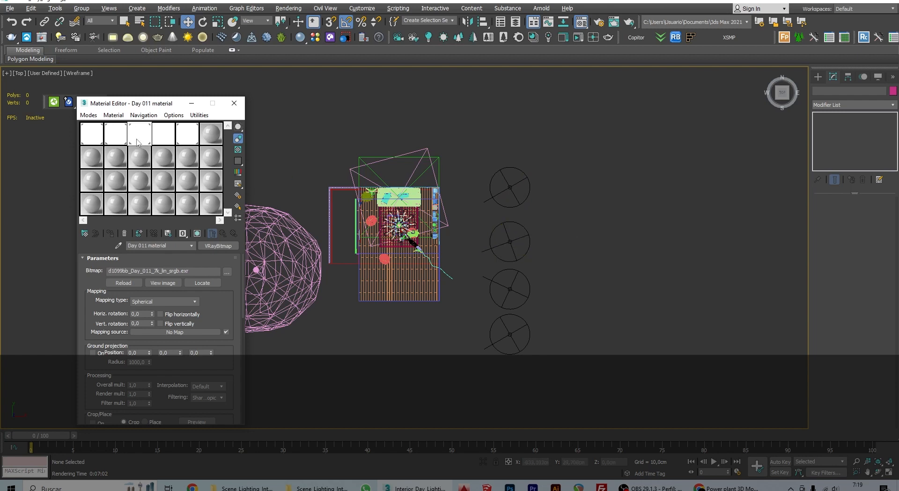
Load the VRayBitmap of the third dome light down into the fourth sample slot of the Material Editor.
left_click(511, 287)
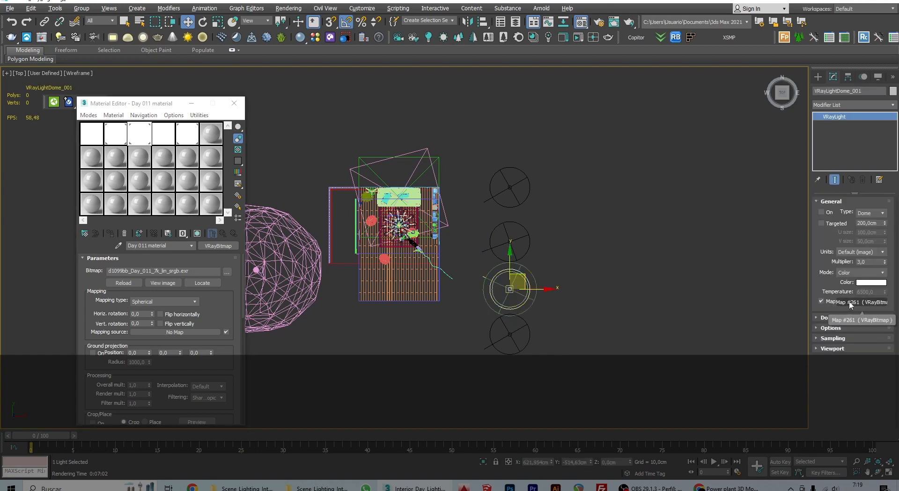
left_click_drag(852, 304, 165, 147)
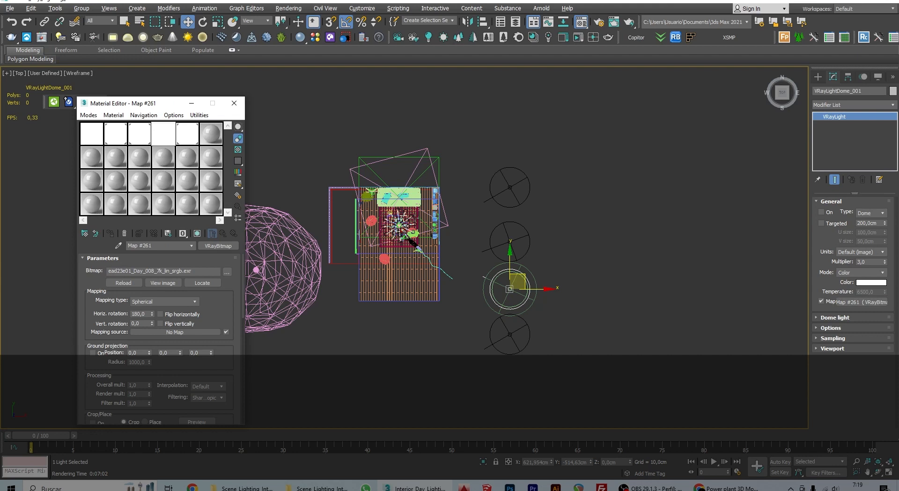
left_click(609, 263)
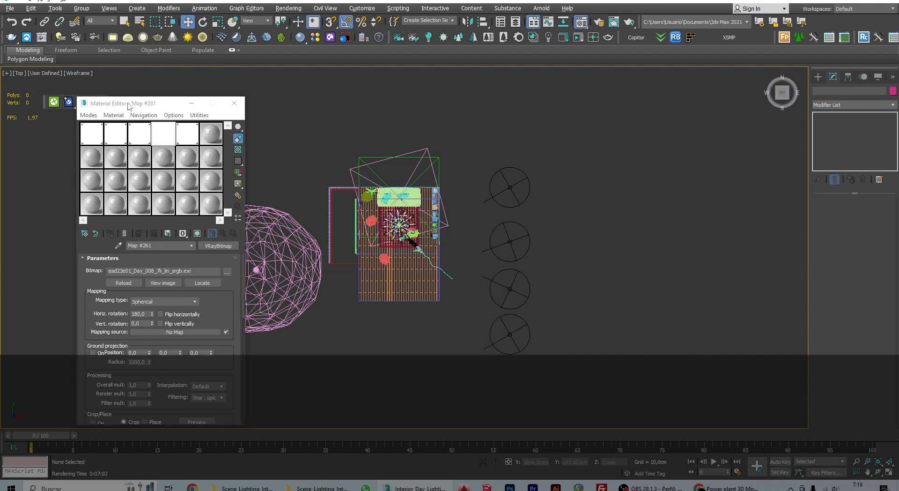
left_click_drag(128, 105, 61, 112)
middle_click_drag(485, 213, 509, 198)
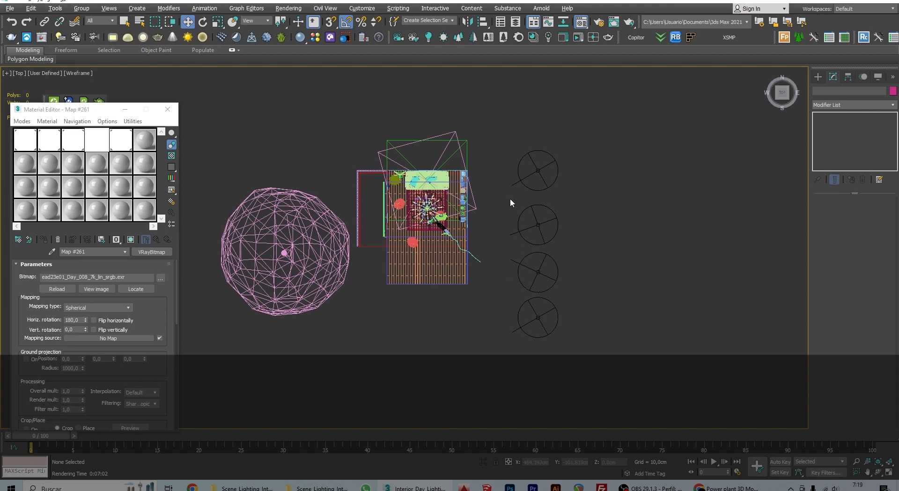
For the topmost dome light, assign the Sunset 005 material as an instance to the environment background map.
left_click(537, 171)
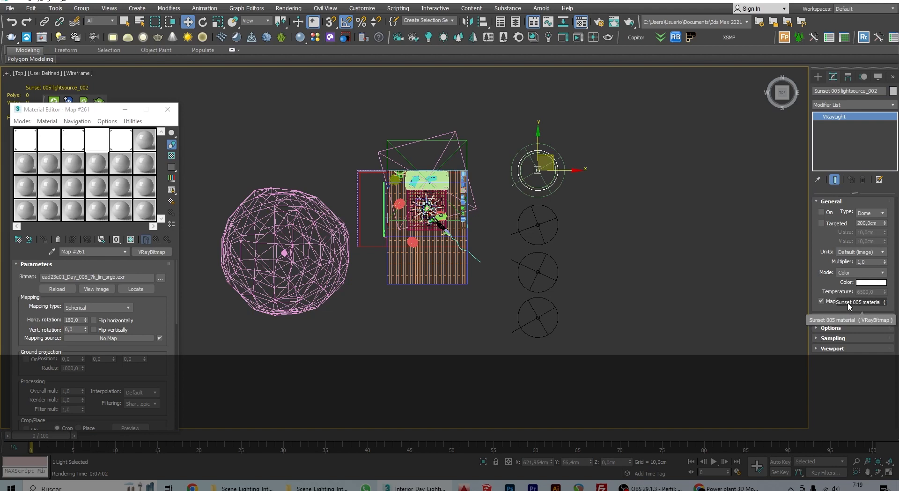
left_click(289, 9)
left_click(300, 128)
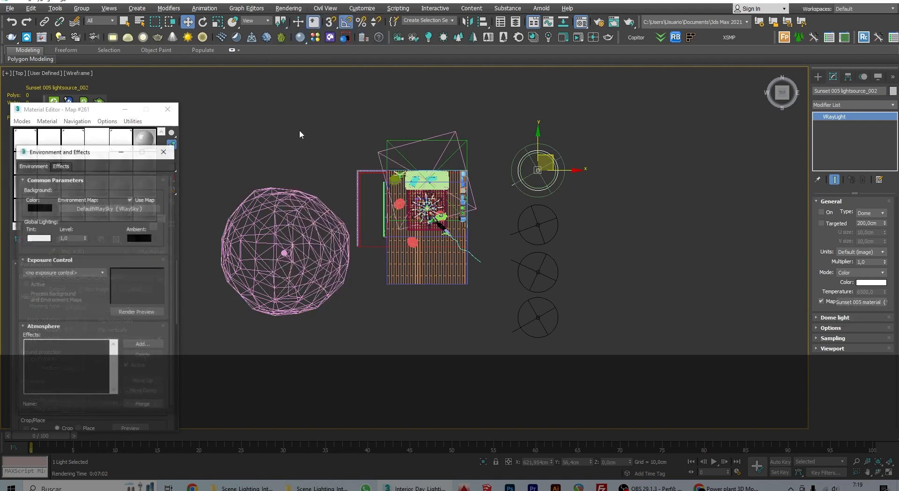
left_click_drag(396, 173, 492, 121)
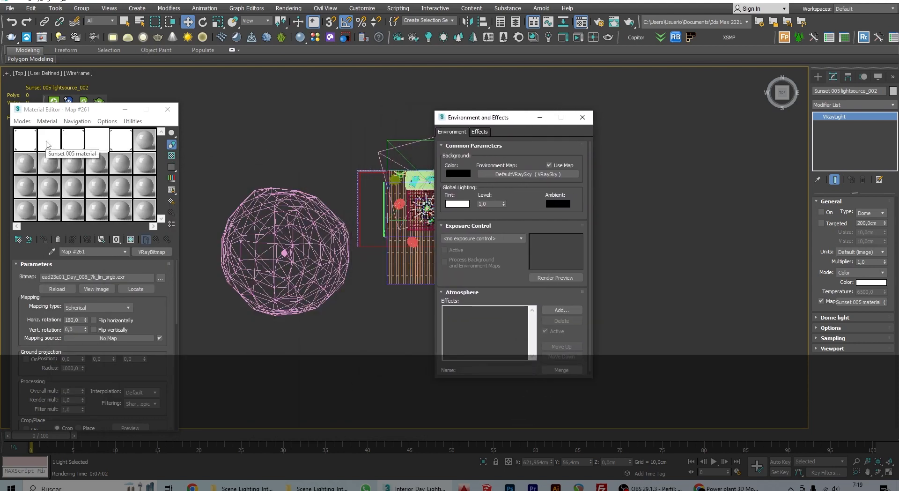
left_click_drag(47, 144, 508, 176)
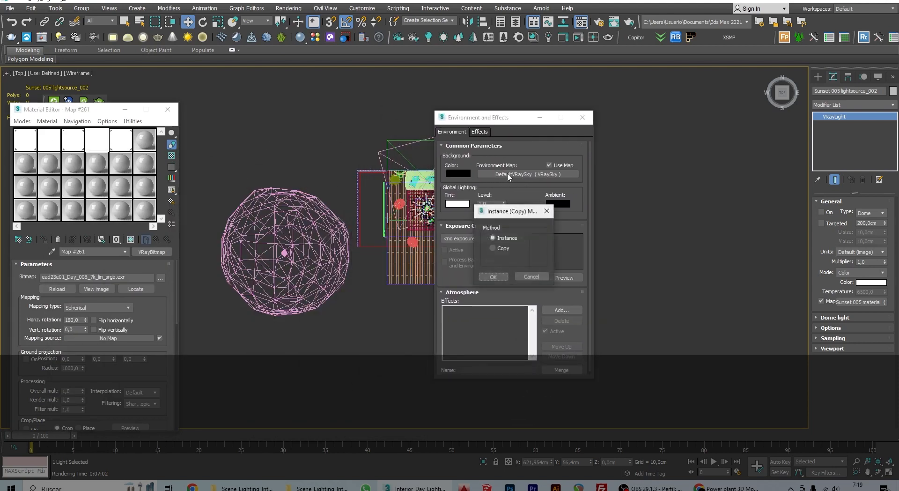
left_click(492, 276)
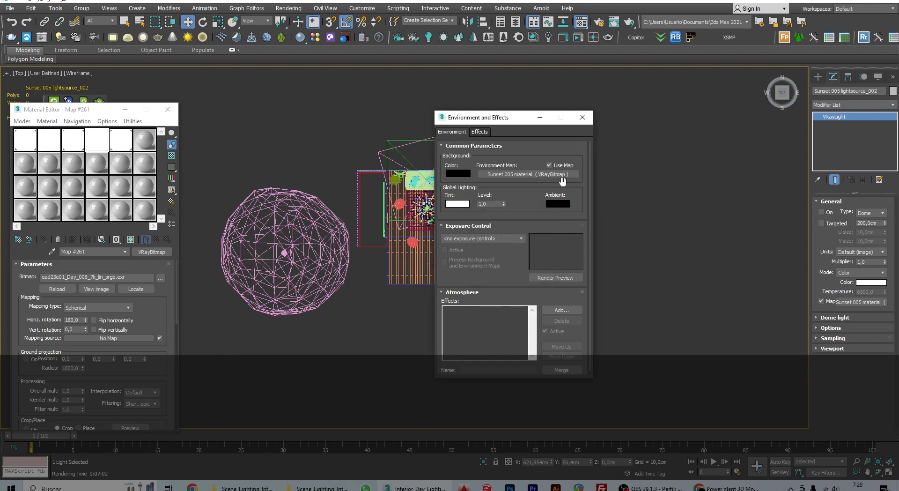
left_click(582, 117)
Maximize the RenderCamera view with edged faces, close the Material Editor, and check that view's Show Safe Frames option.
key("alt+w")
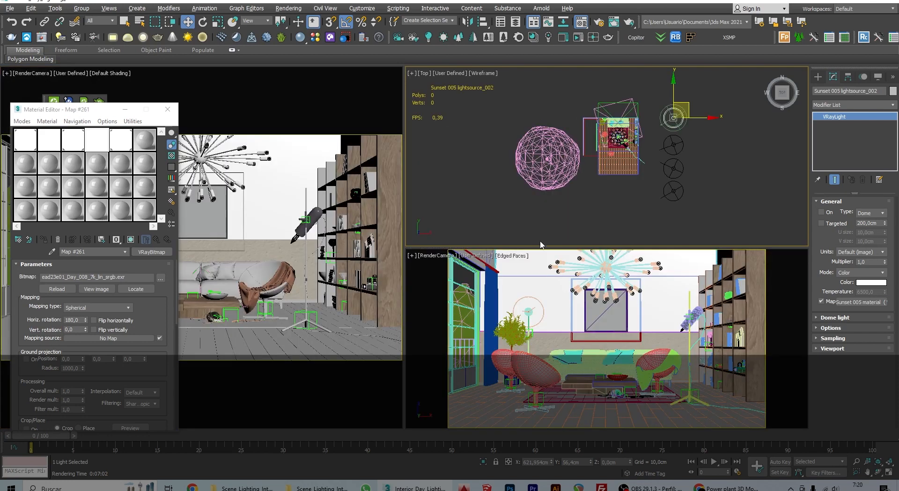
right_click(517, 319)
key("alt+w")
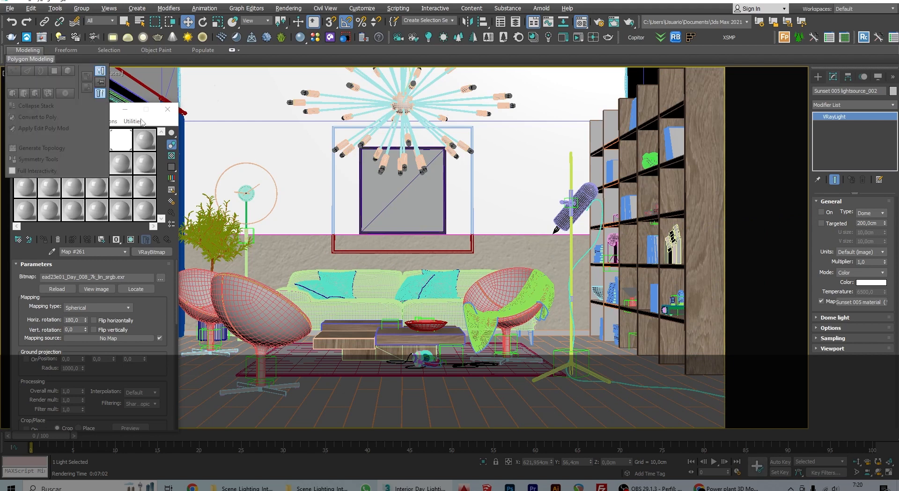
left_click(167, 109)
left_click(36, 76)
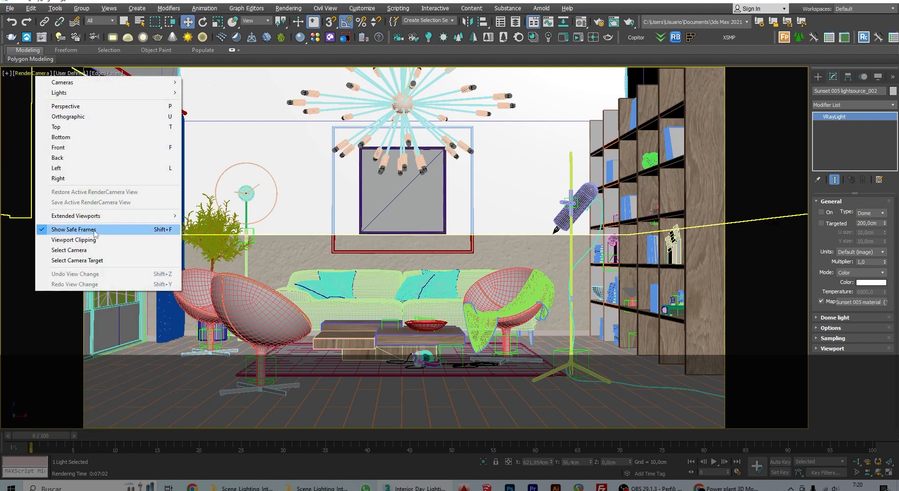
left_click(233, 2)
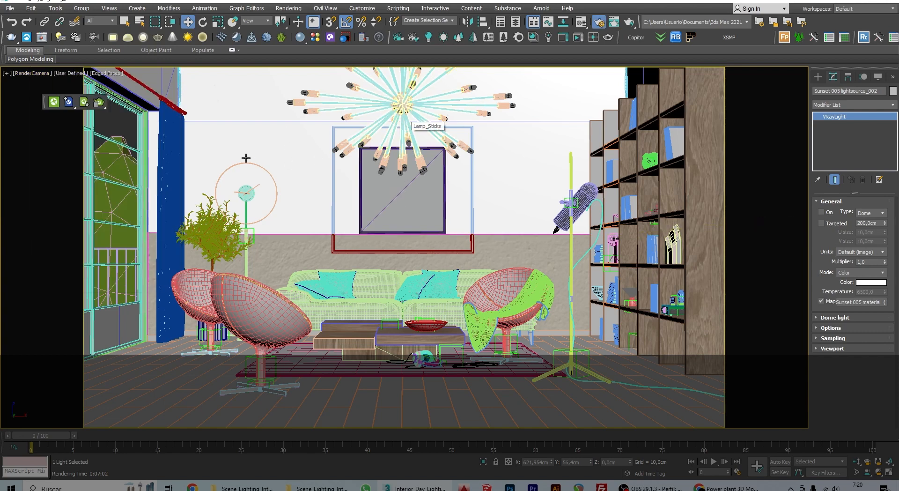
Open the render elements in Render Setup and try to add a VRayDenoiser element.
key("F10")
left_click_drag(76, 89, 105, 83)
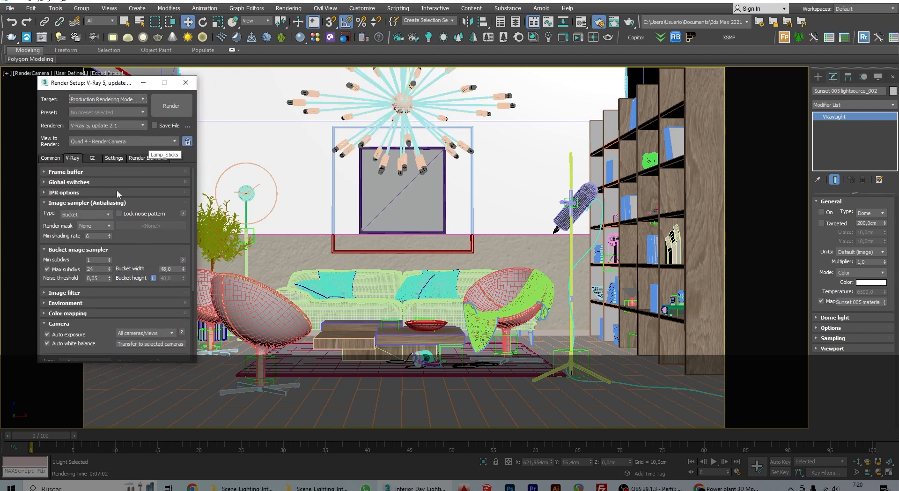
left_click(147, 158)
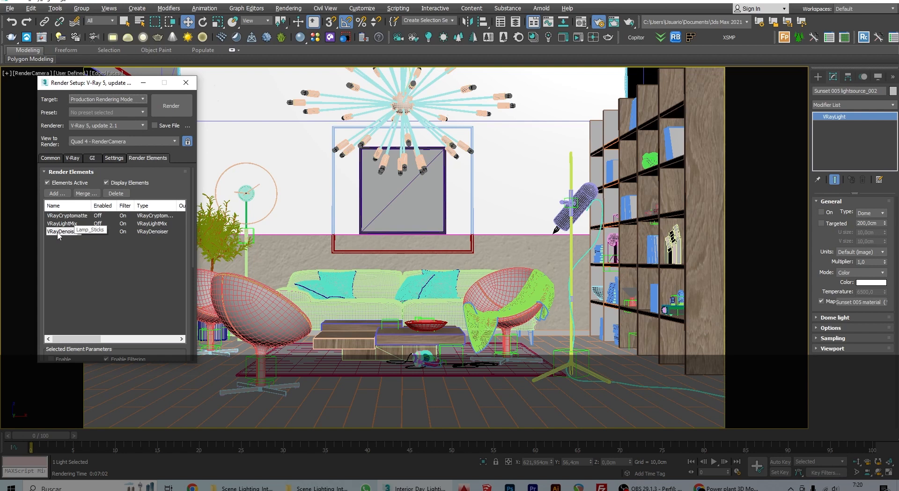
left_click(56, 193)
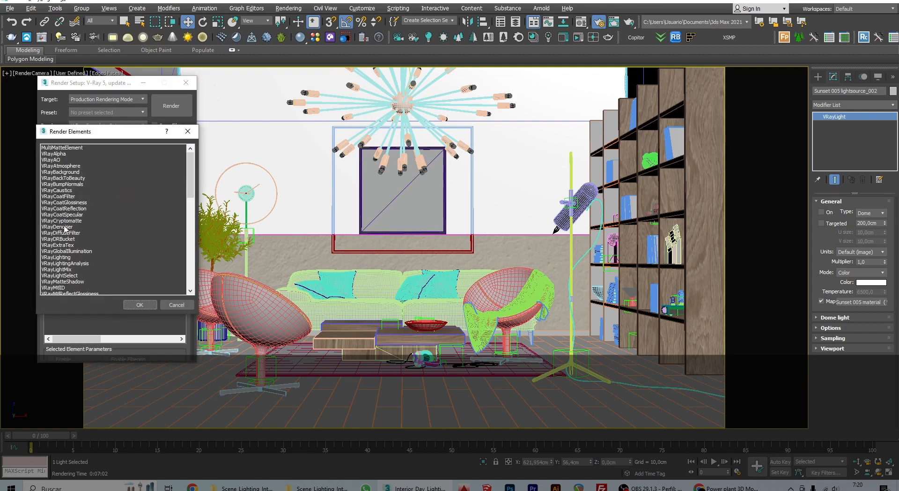
left_click(65, 227)
left_click(129, 301)
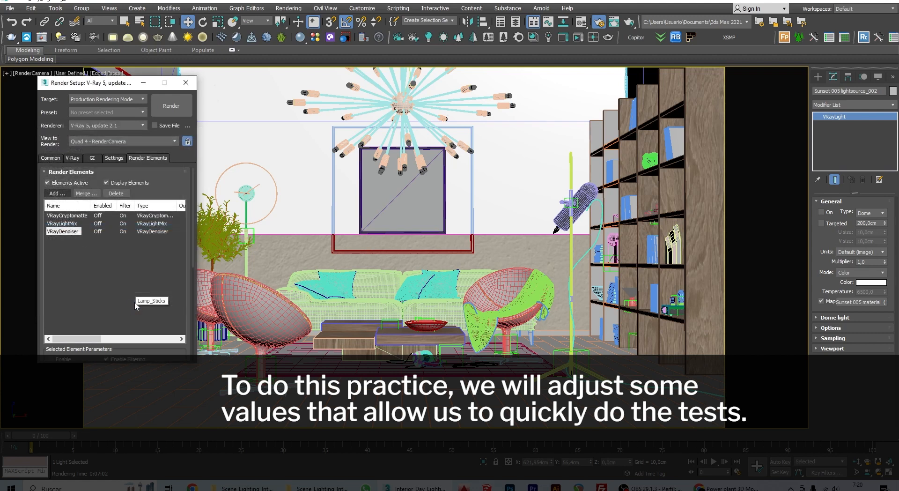
Set the denoising engine of the VRayDenoiser element to NVIDIA AI denoiser.
scroll(187, 211, "down", 5)
left_click_drag(189, 79, 188, 74)
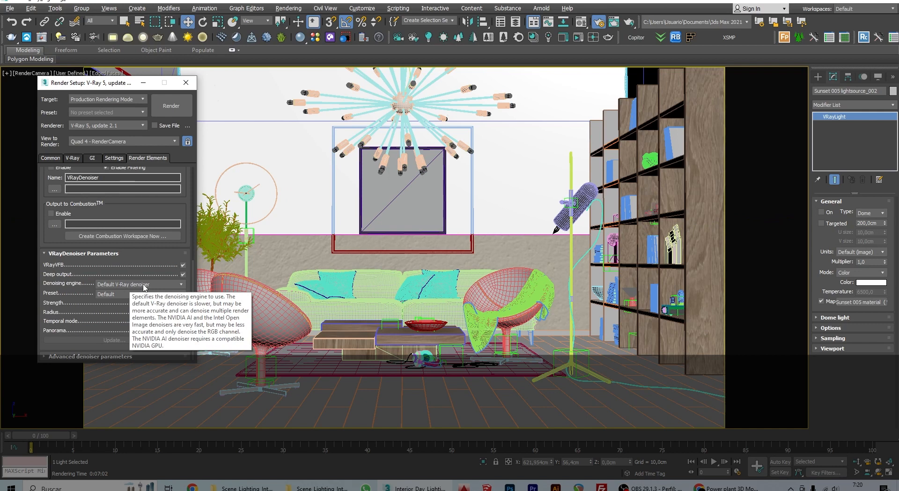
left_click(143, 284)
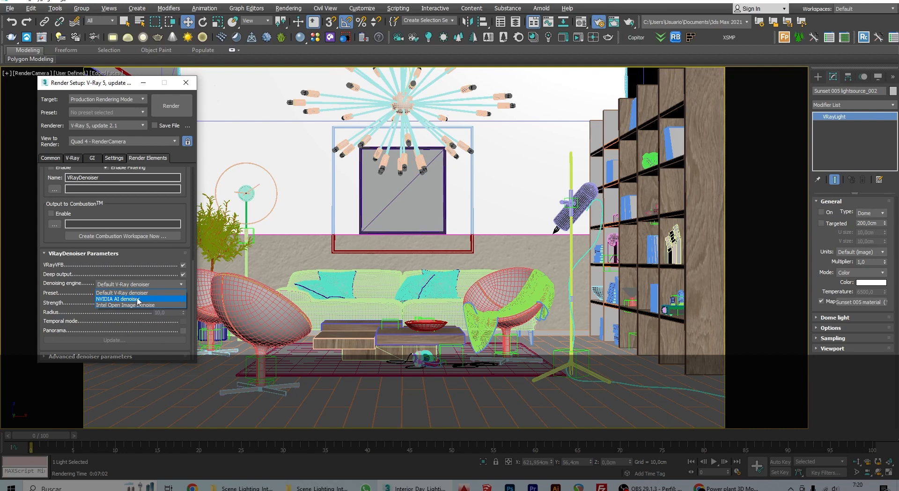
left_click(139, 299)
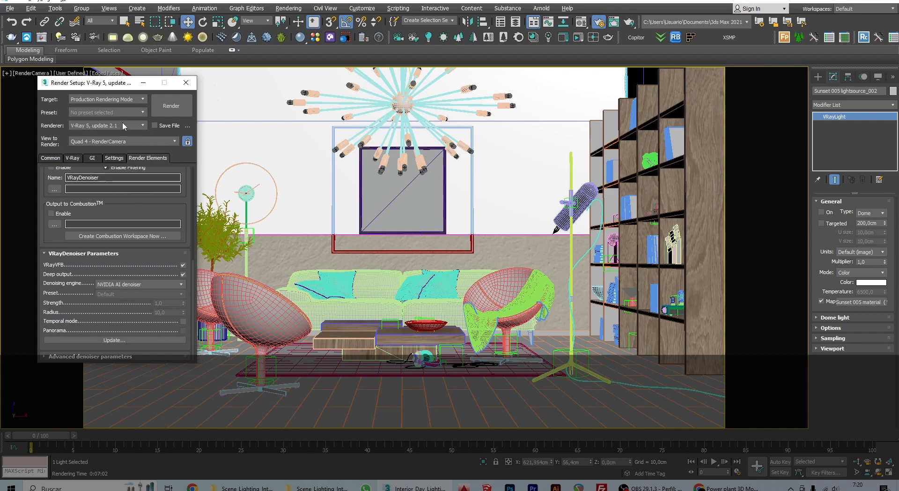
left_click_drag(110, 86, 93, 100)
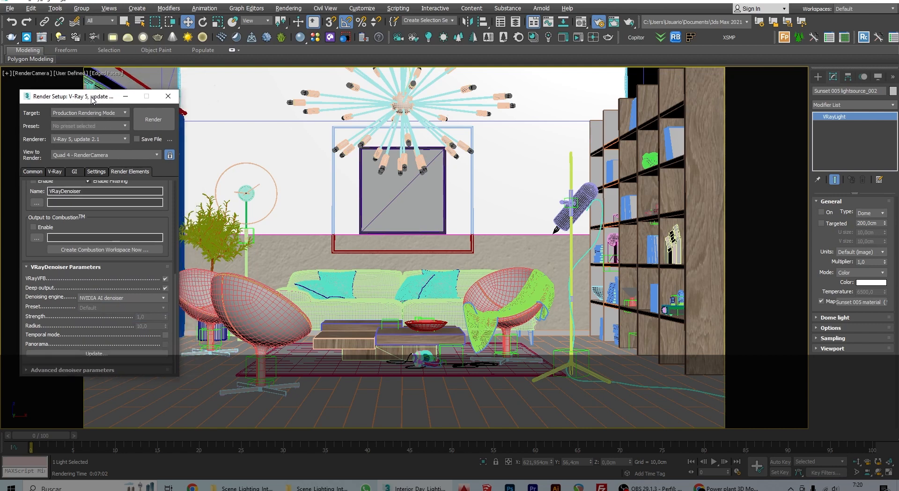
left_click(168, 98)
Check the image sampler settings and the primary engine choices for global illumination in Render Setup.
left_click(54, 172)
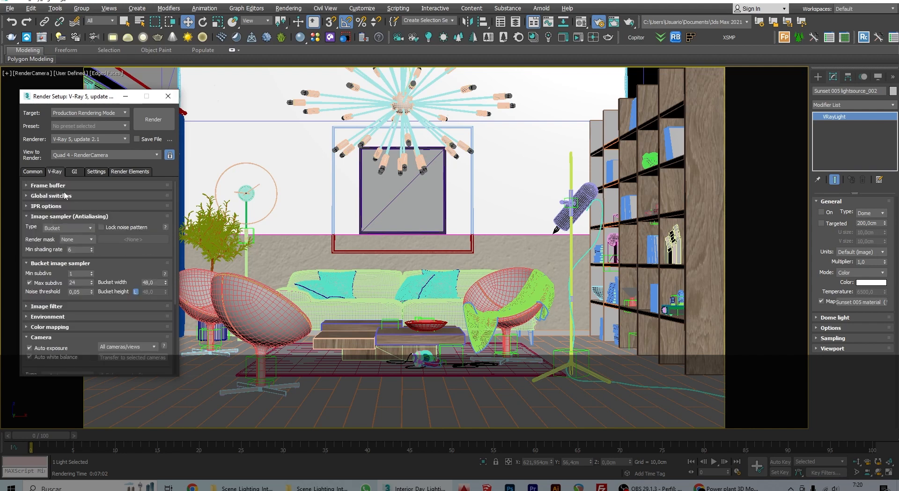
left_click(75, 174)
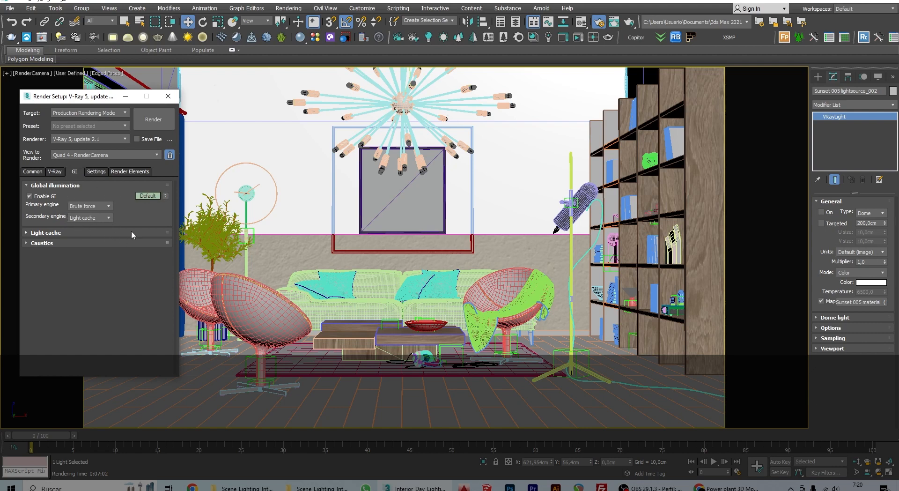
left_click(96, 207)
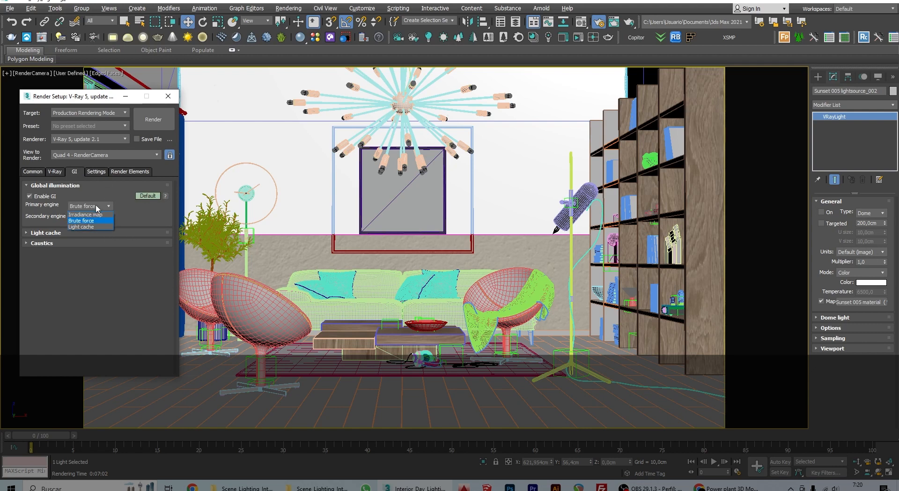
left_click(104, 207)
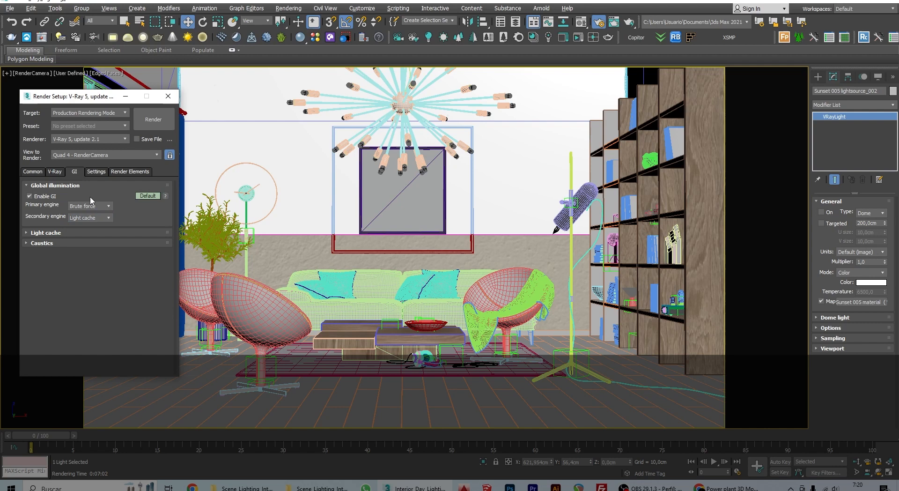
Open the bucket image sampler's noise threshold for editing, and close Render Setup.
left_click(55, 172)
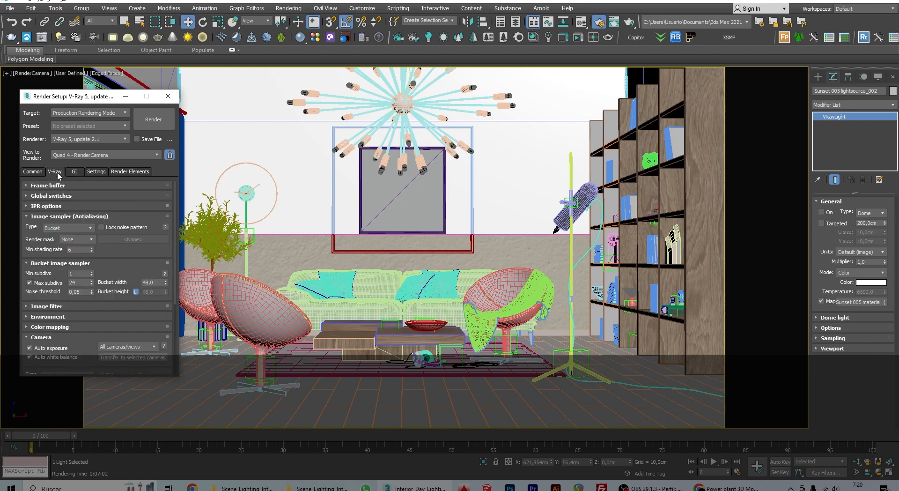
left_click(82, 292)
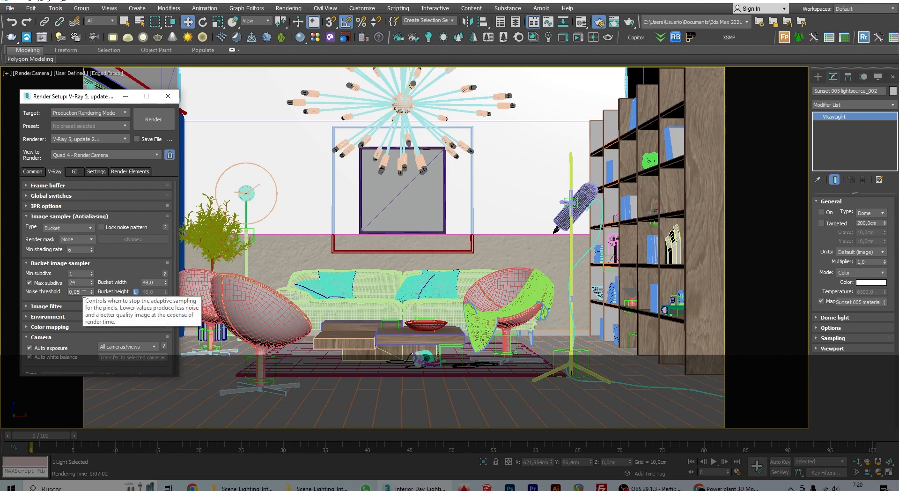
left_click(168, 96)
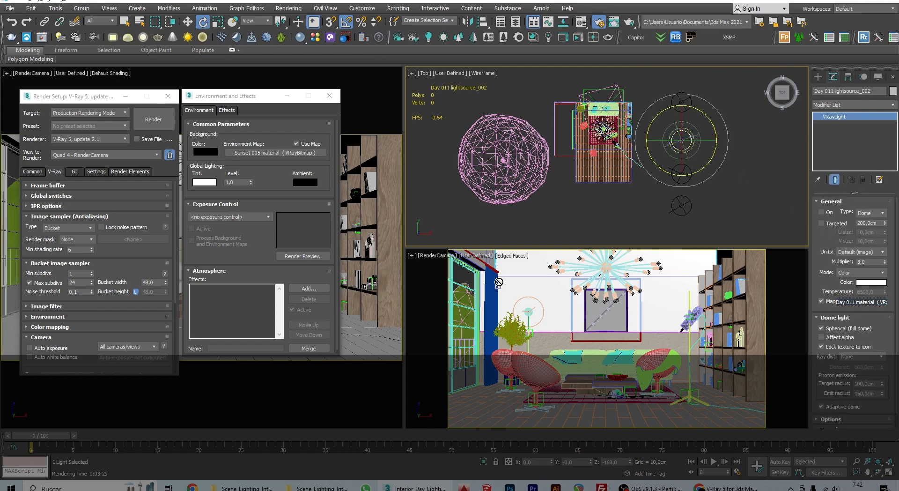
Replace the environment map with an instance of the Day 011 material and activate the edged-faces RenderCamera view.
left_click_drag(272, 154, 272, 155)
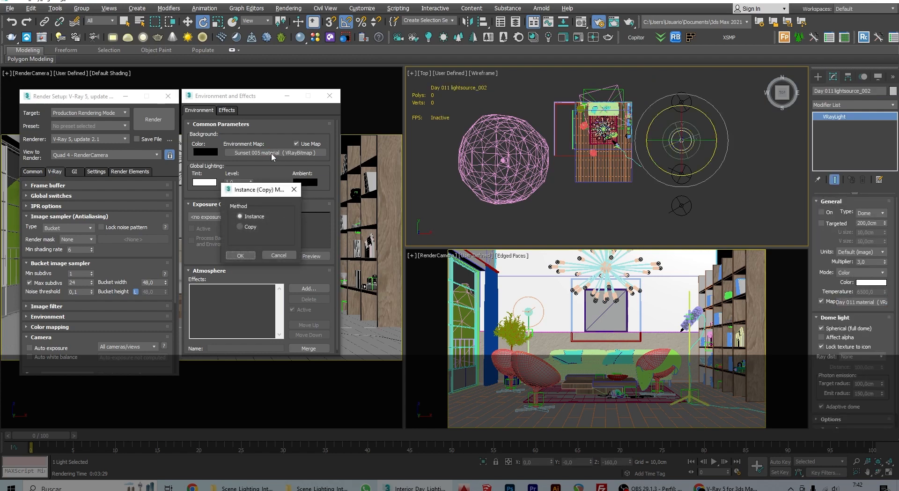
left_click(240, 255)
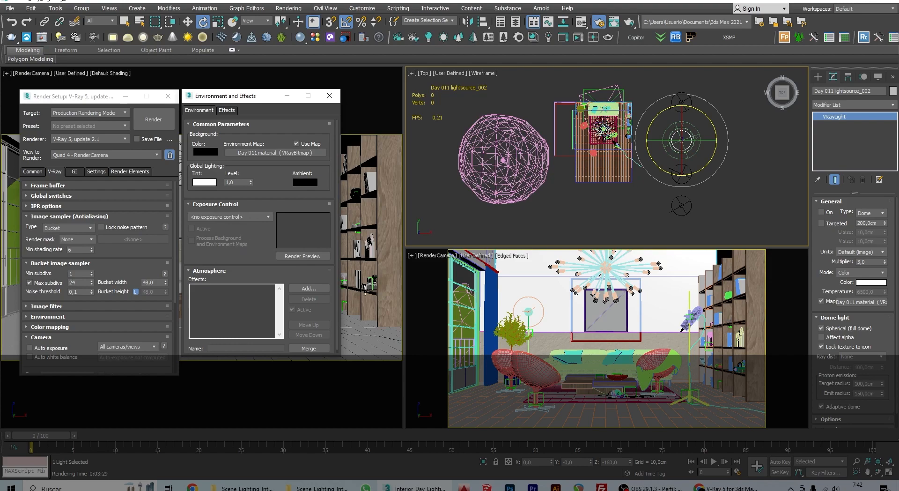
right_click(515, 316)
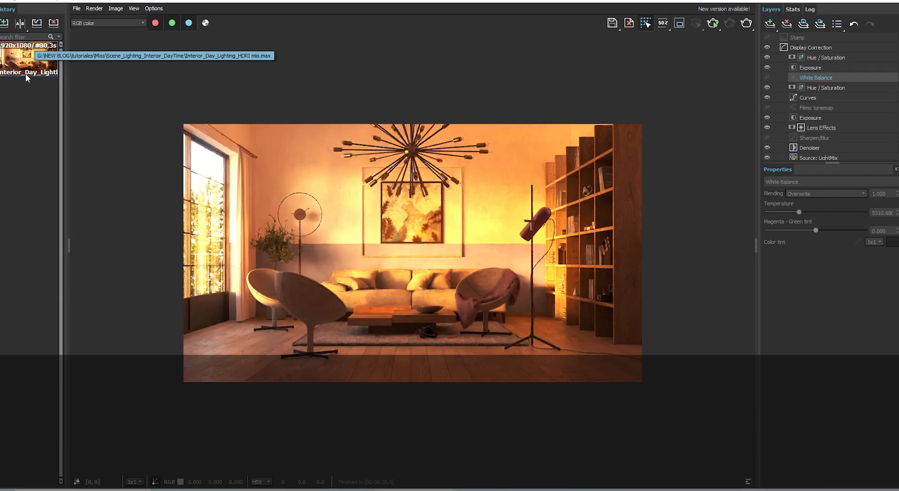
Recall the sunset render in the history, and replace the environment map with an instance of the Day 011 dome light's texture.
double_click(25, 75)
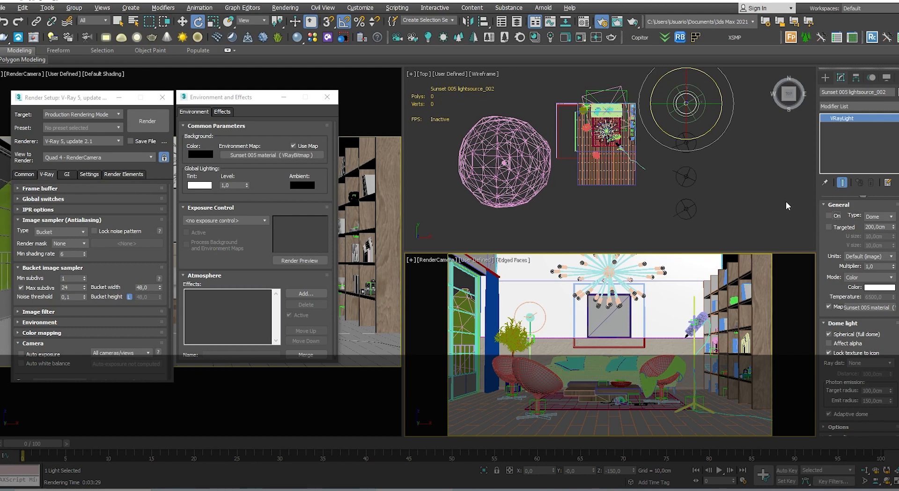
left_click(762, 182)
left_click(681, 145)
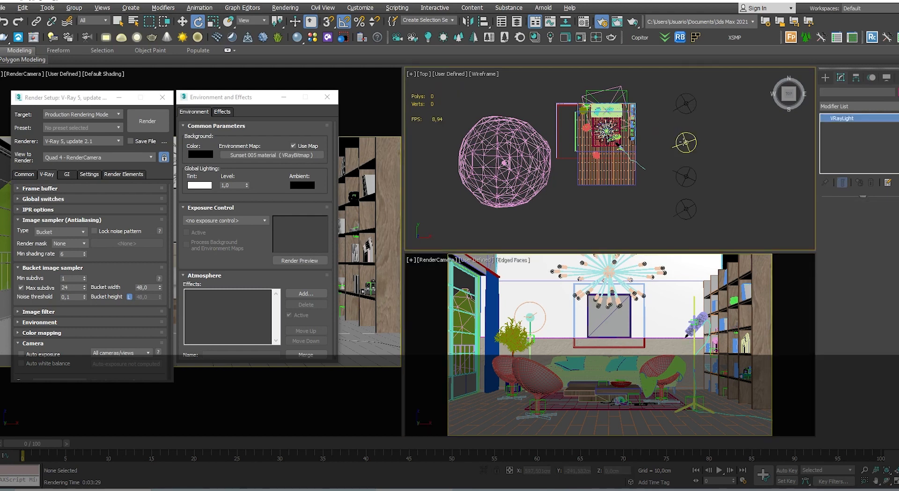
left_click_drag(863, 309, 268, 158)
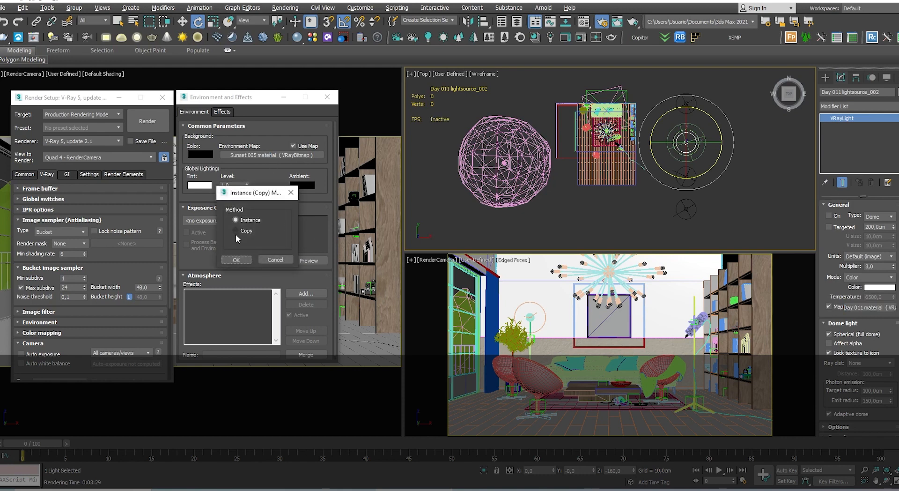
left_click(240, 258)
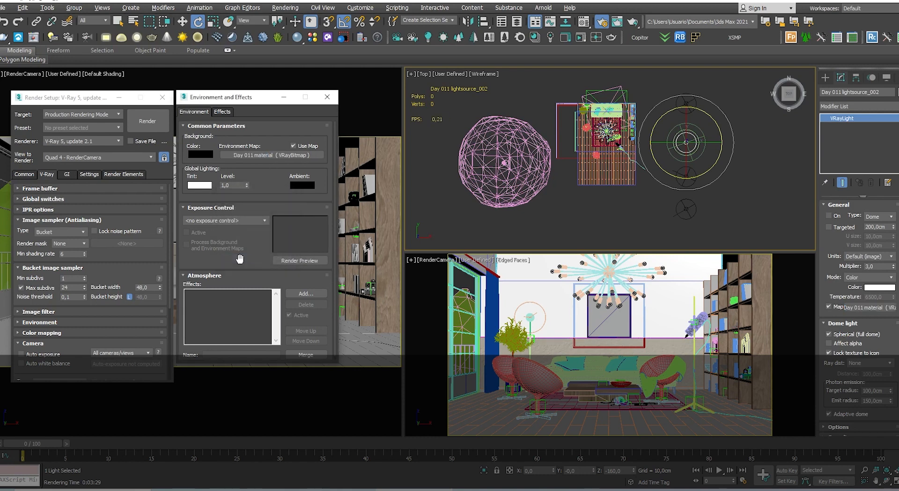
Open the V-Ray Frame Buffer from the RenderCamera view and start an interactive render of the Day 011 setup.
right_click(517, 320)
right_click(517, 320)
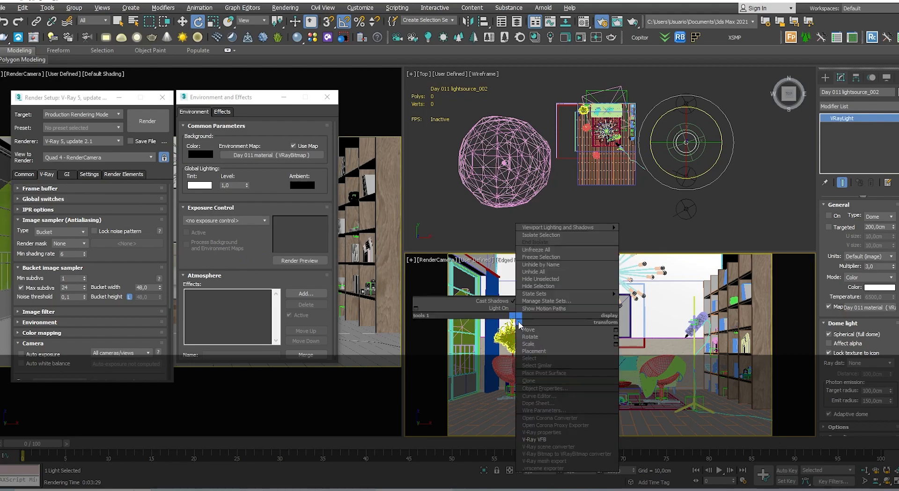
left_click(562, 438)
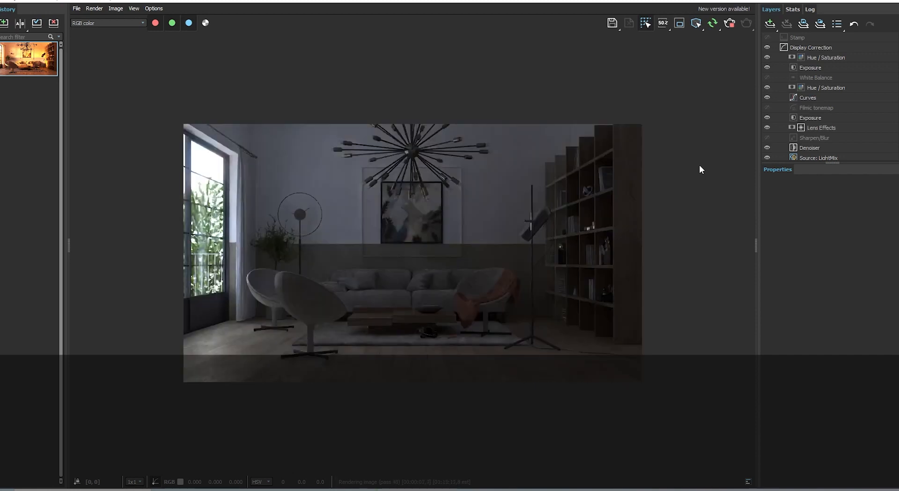
Compare the render with and without the Filmic tonemap layer, and examine the upper Exposure layer's settings and the dark interior.
left_click(767, 107)
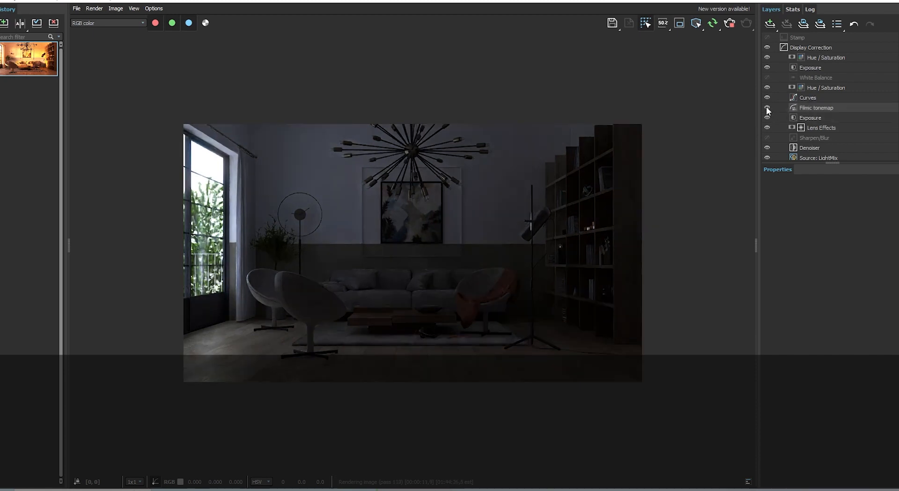
left_click(767, 107)
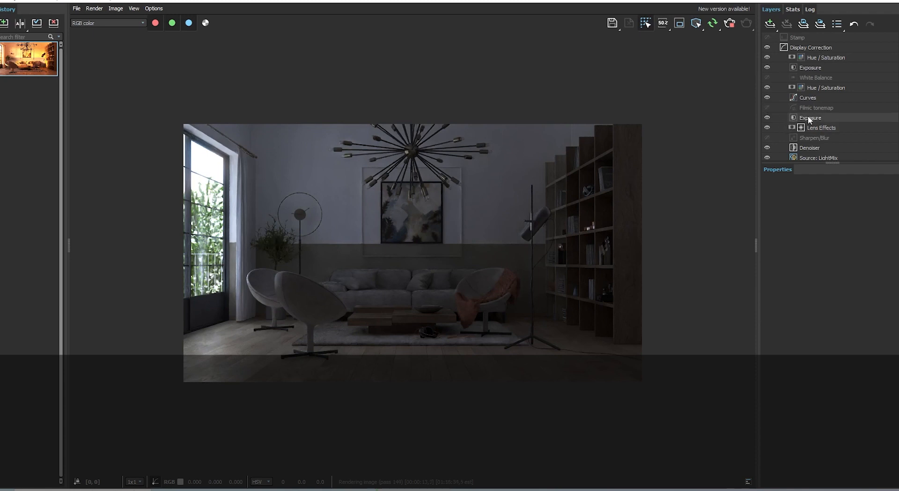
left_click(814, 68)
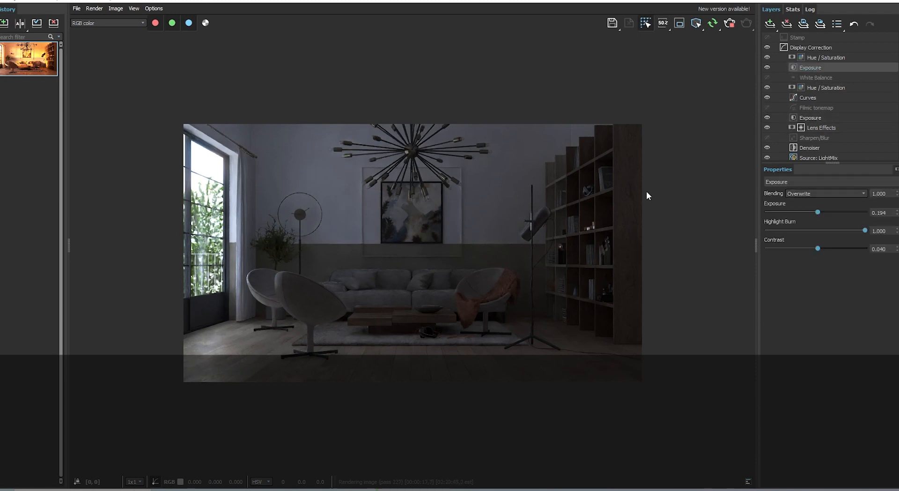
scroll(380, 293, "up", 2)
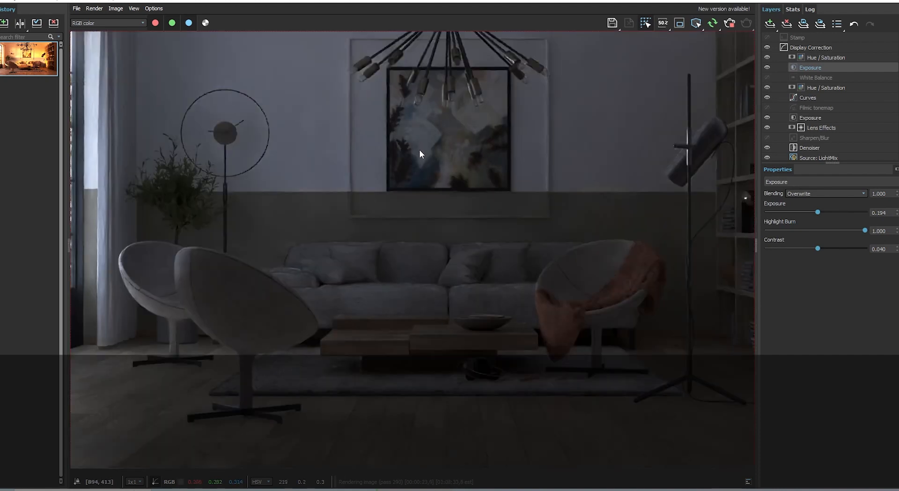
left_click_drag(211, 256, 319, 250)
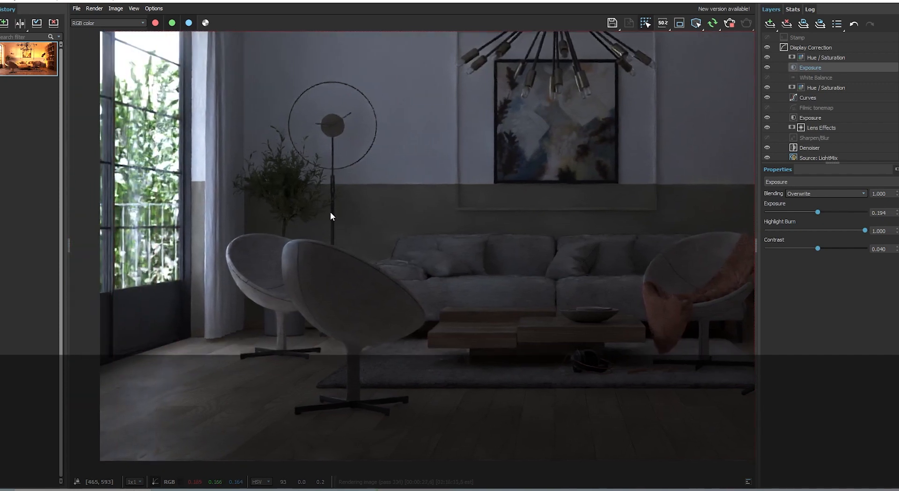
Move the frame buffer aside and turn on the Day 011 dome light in the top view.
left_click_drag(532, 5, 287, 185)
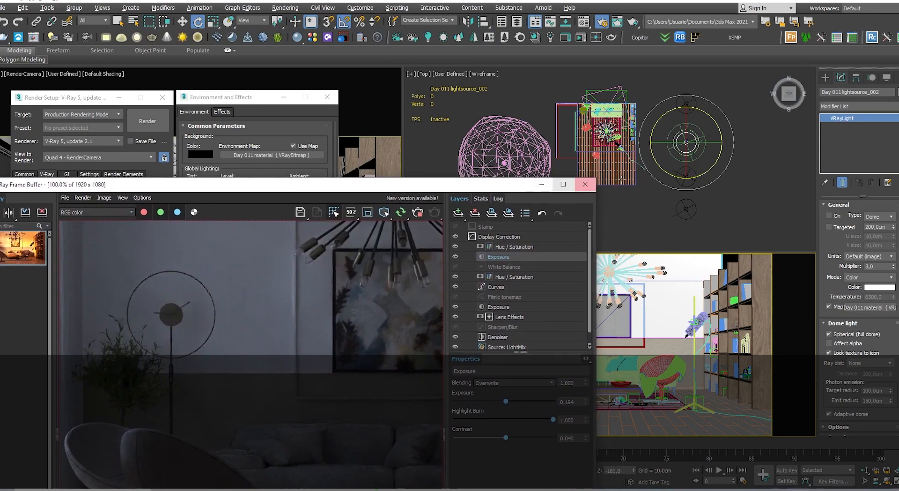
left_click(758, 187)
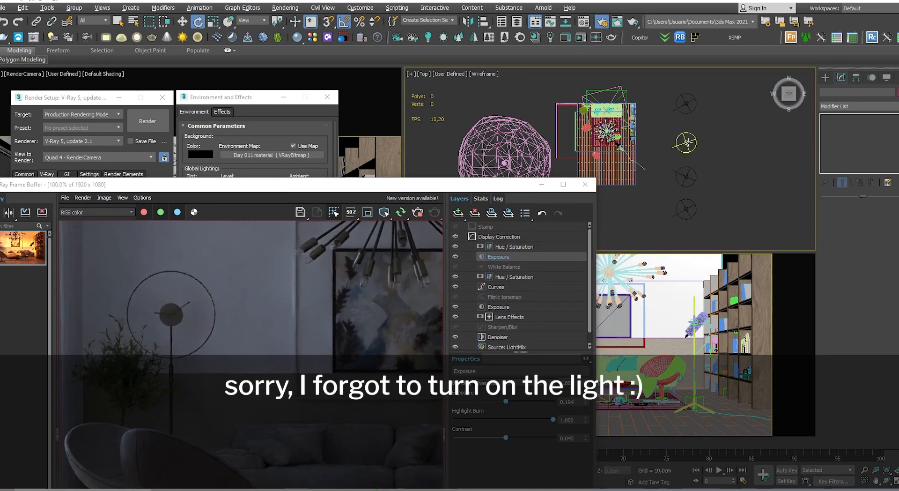
left_click(686, 143)
left_click(829, 215)
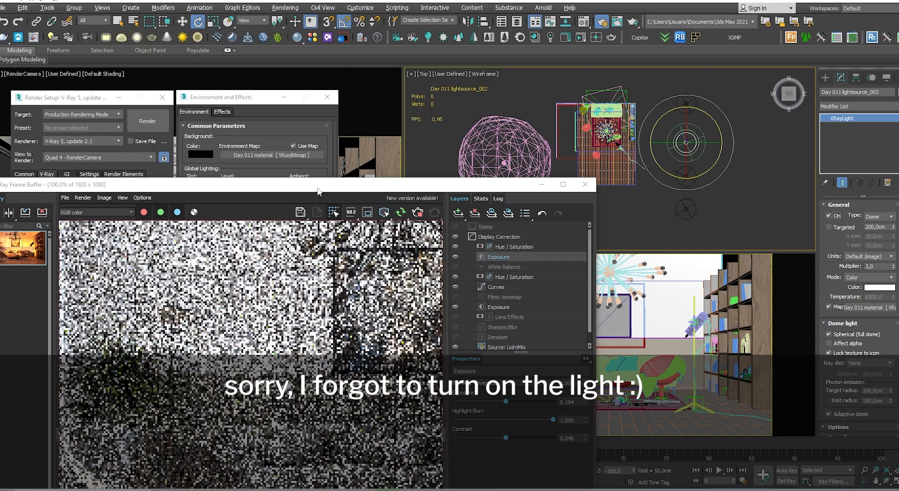
Maximize the frame buffer and inspect the updated daylight render around the sofa, armchair and bookshelf.
left_click_drag(319, 187, 466, 91)
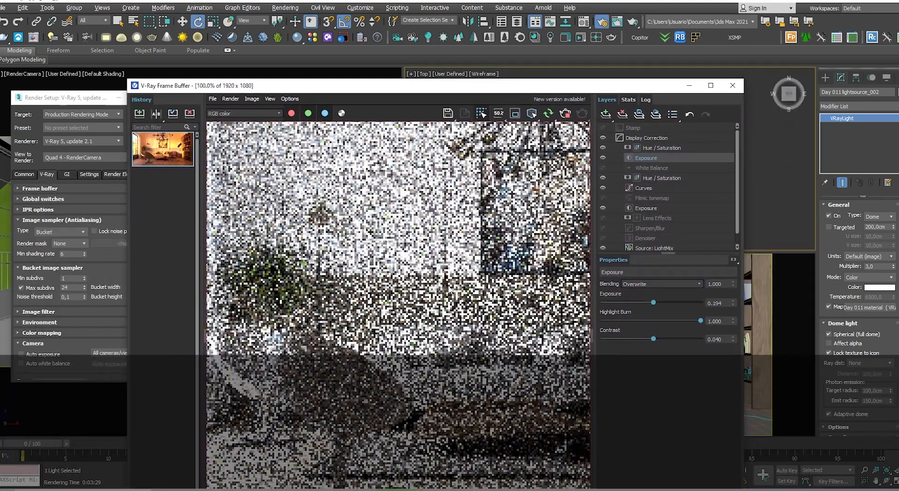
scroll(449, 289, "down", 2)
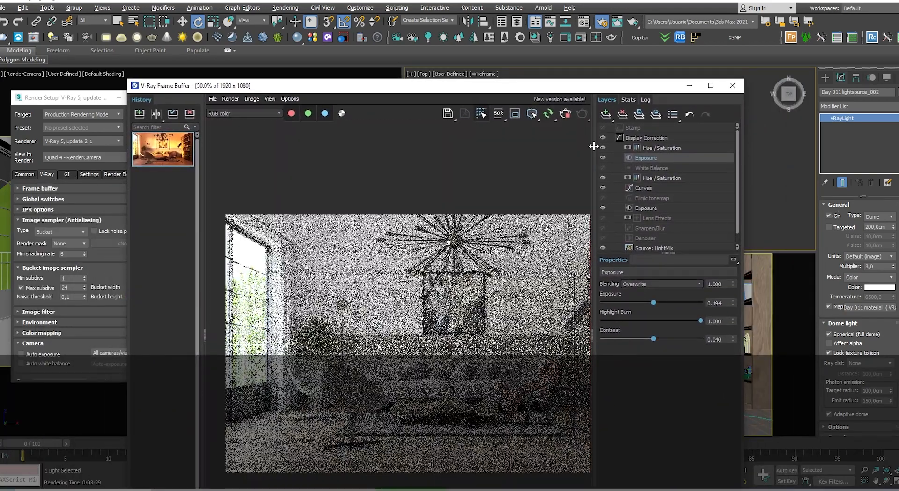
left_click(710, 85)
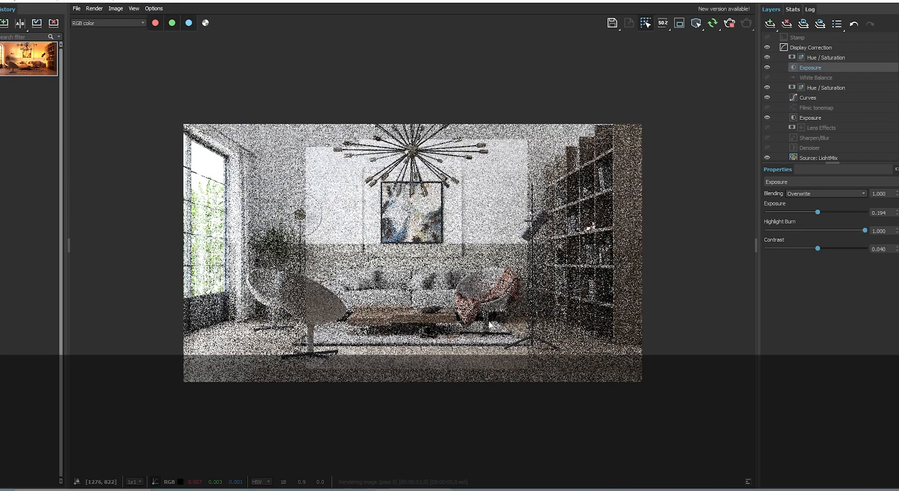
scroll(489, 324, "up", 2)
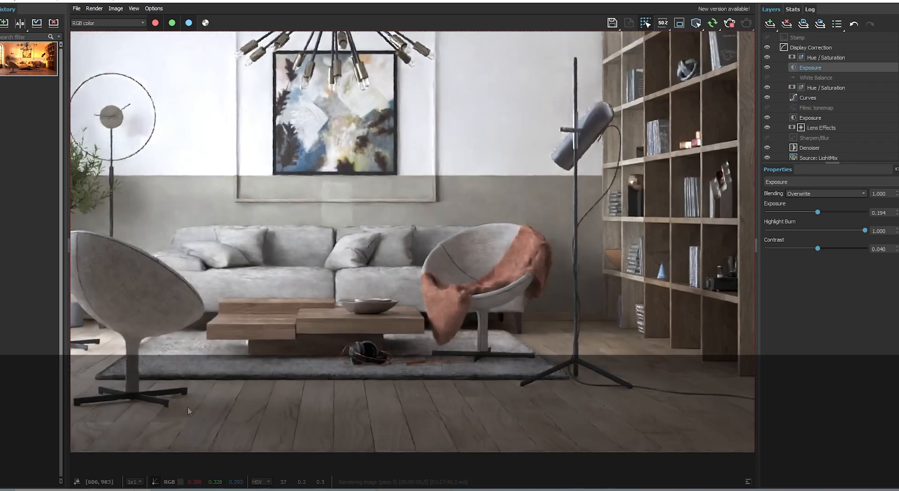
scroll(383, 255, "up", 2)
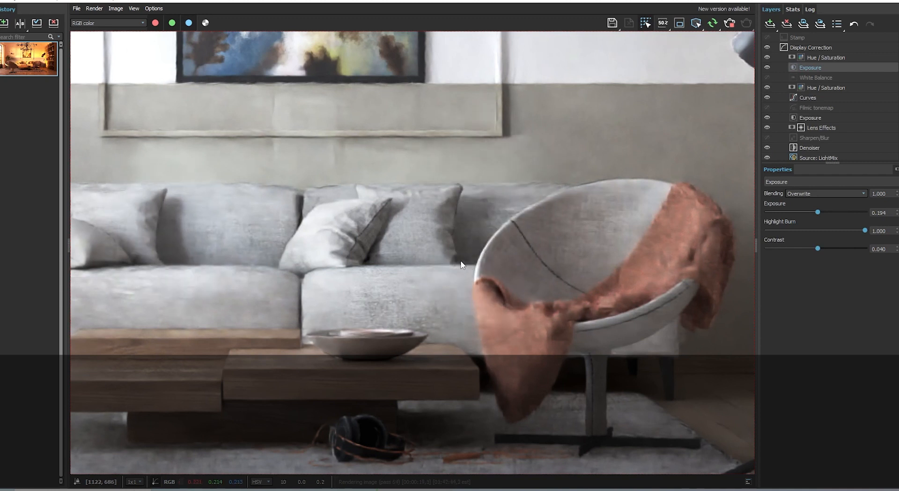
scroll(461, 265, "down", 2)
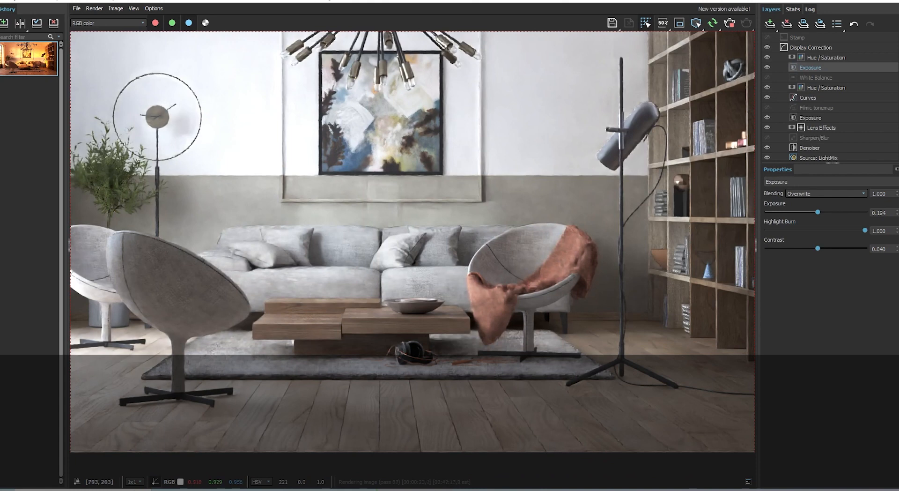
Stop the interactive render and save the Day 011 image to the frame buffer history.
left_click_drag(329, 2, 225, 238)
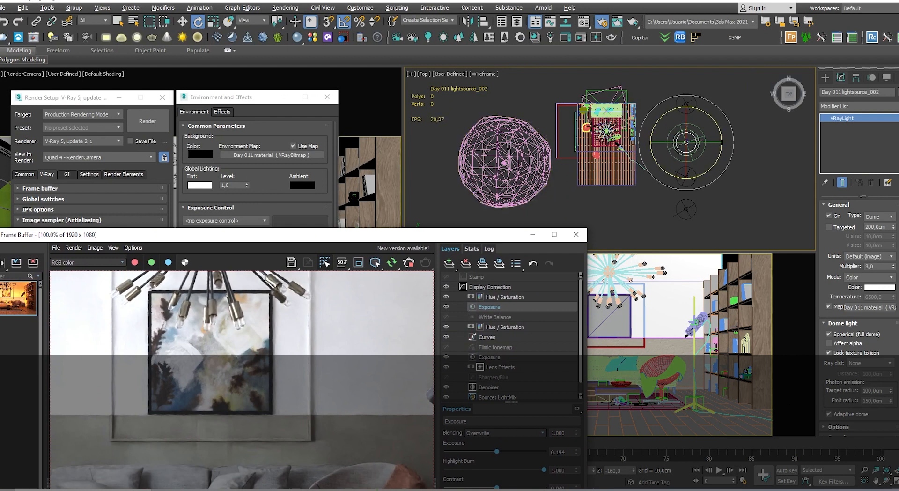
scroll(333, 290, "down", 1)
left_click_drag(333, 241, 500, 92)
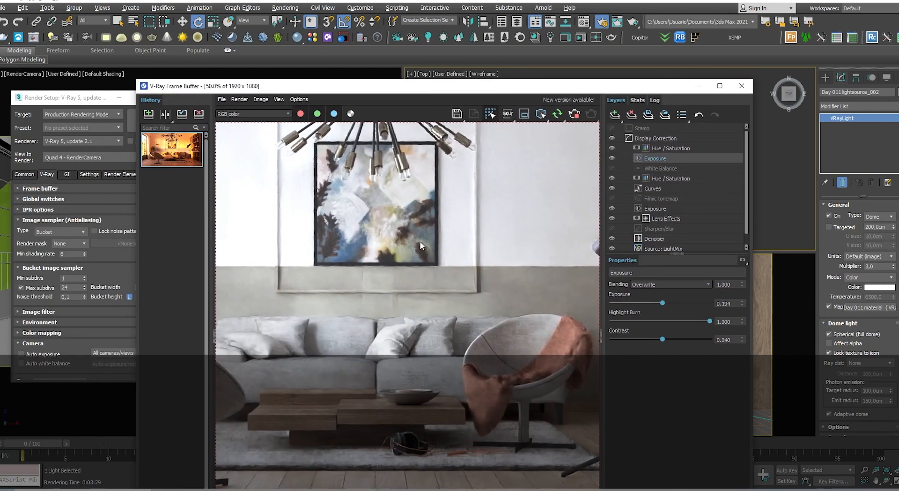
scroll(420, 247, "down", 1)
scroll(419, 246, "down", 1)
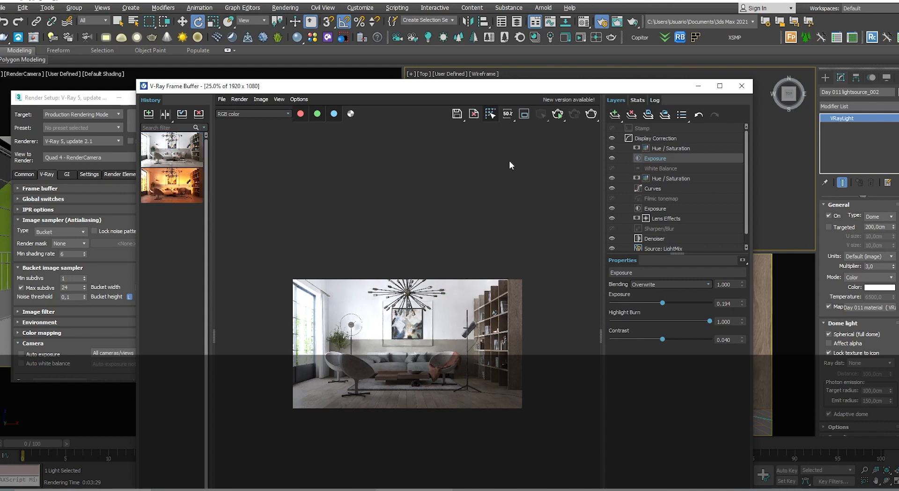
Minimize the frame buffer, turn off the Day 011 dome light and turn on the VRayLightDome_001 light.
left_click(698, 86)
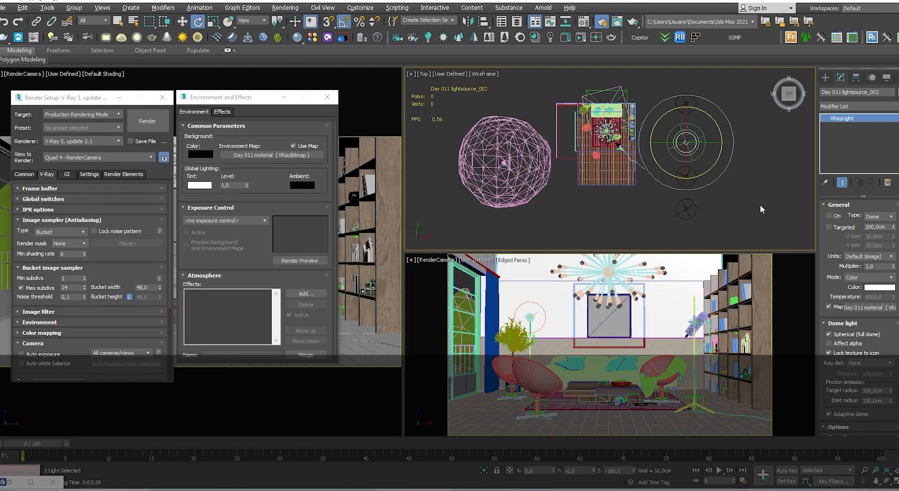
key("Delete")
key("ctrl+z")
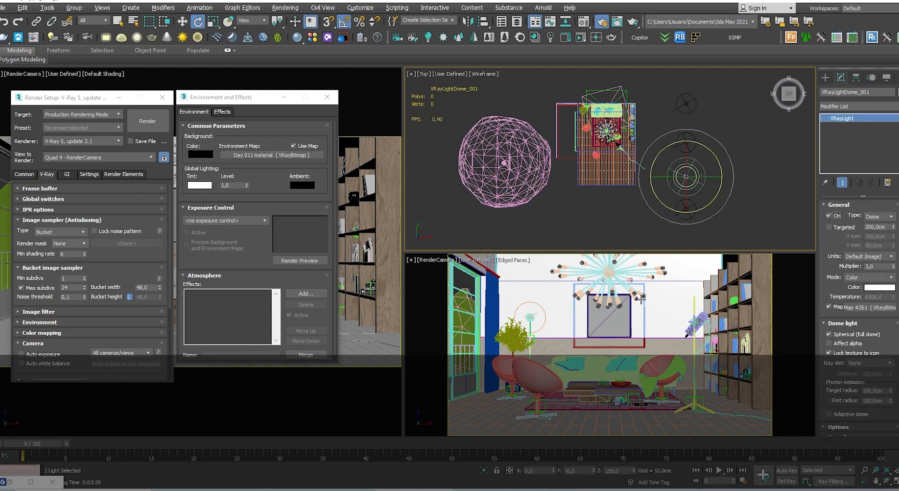
Reopen the frame buffer at full size and run an interactive render lit by VRayLightDome_001.
right_click(555, 313)
left_click(602, 435)
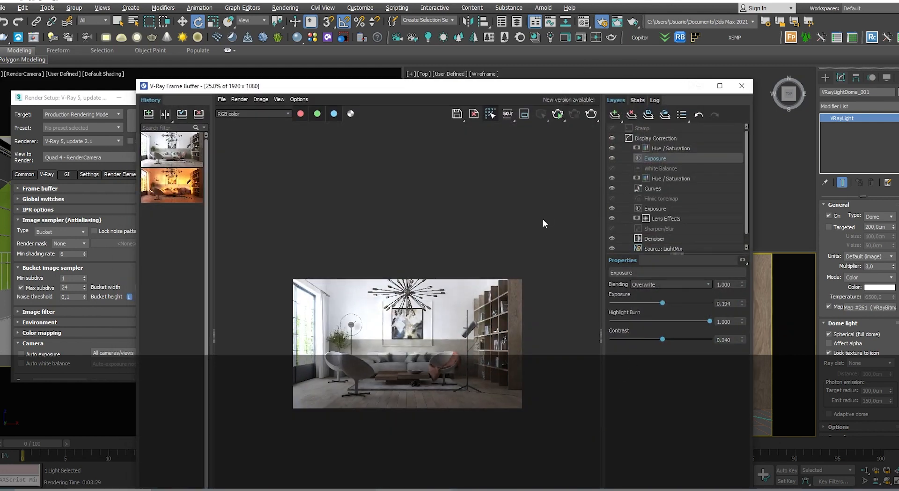
left_click(721, 87)
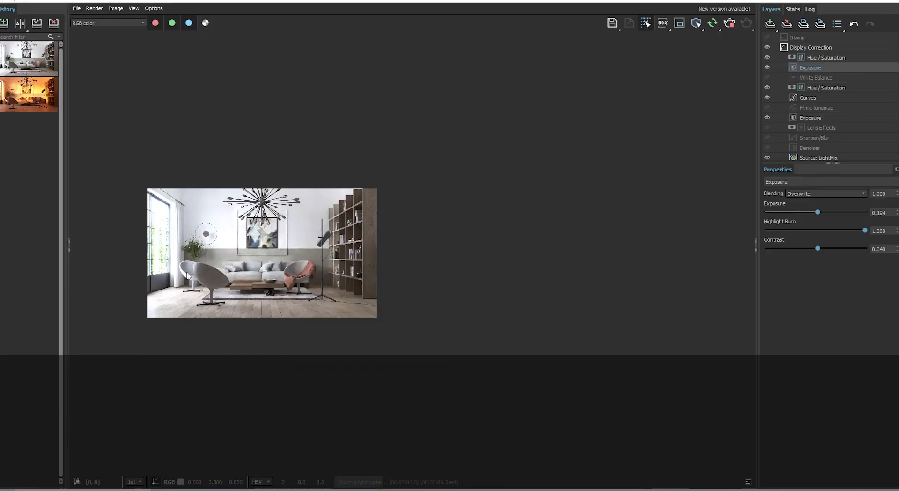
scroll(218, 273, "up", 1)
scroll(265, 283, "up", 1)
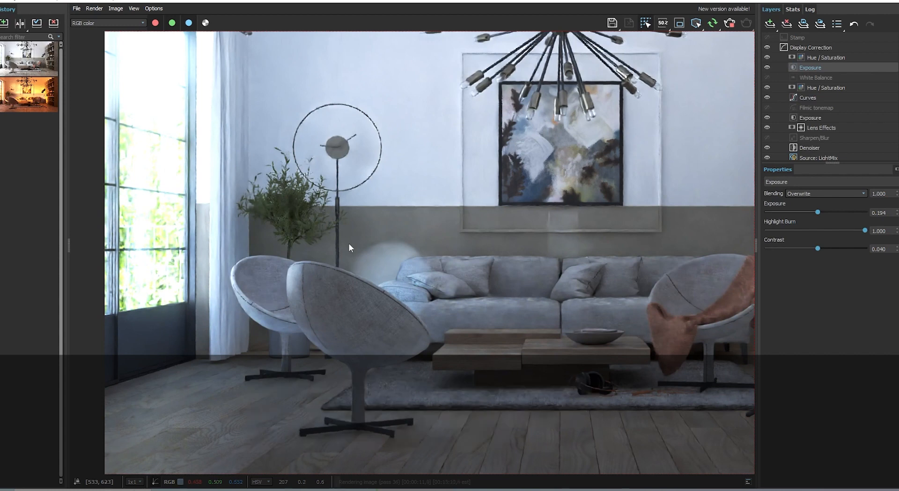
Try the four-way A/B/C/D comparison mode for the current render and the saved history images.
left_click(27, 29)
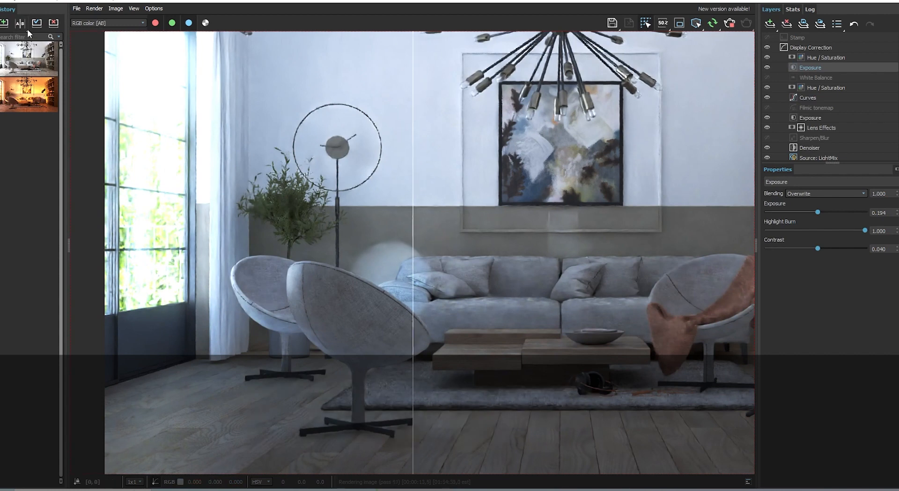
left_click(27, 29)
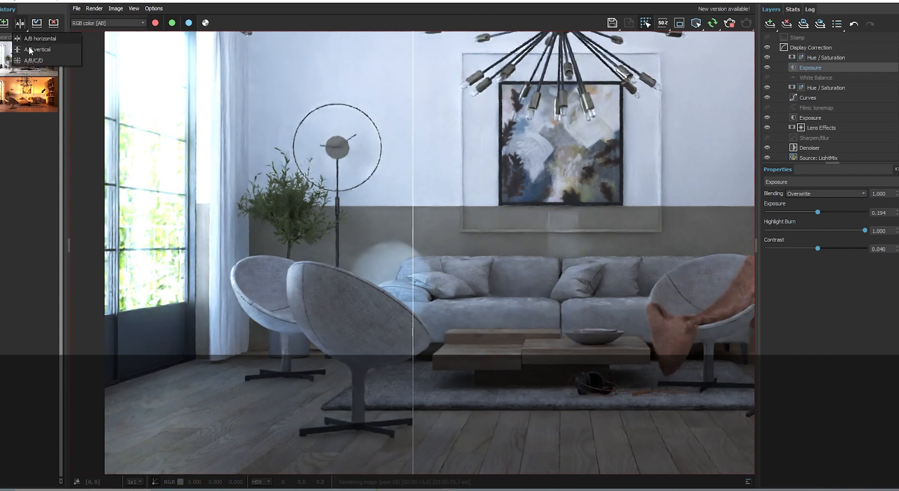
left_click(29, 59)
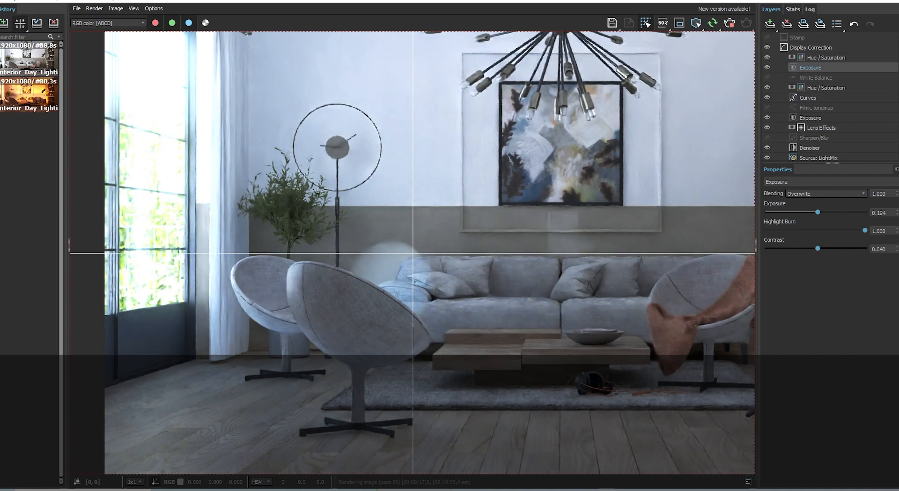
mouse_move(40, 58)
mouse_move(15, 99)
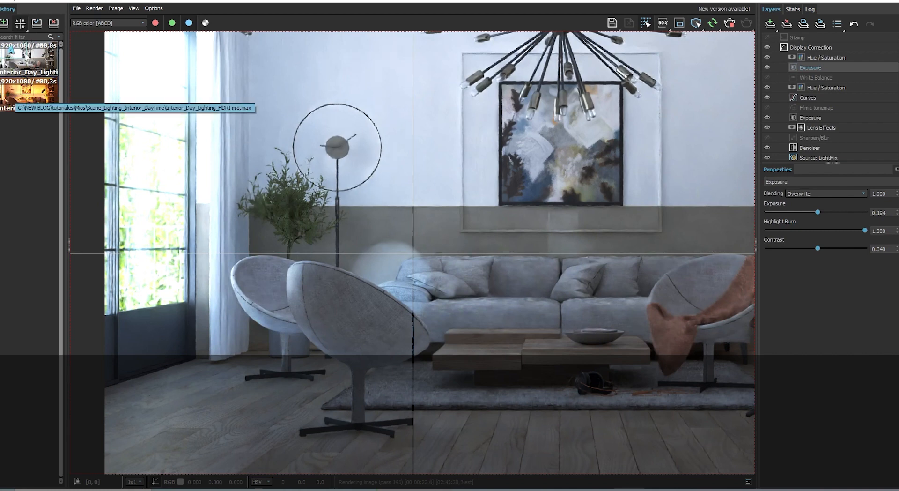
Switch the render comparison to A/B horizontal and slide its divider across the image to the glazed door.
left_click(24, 28)
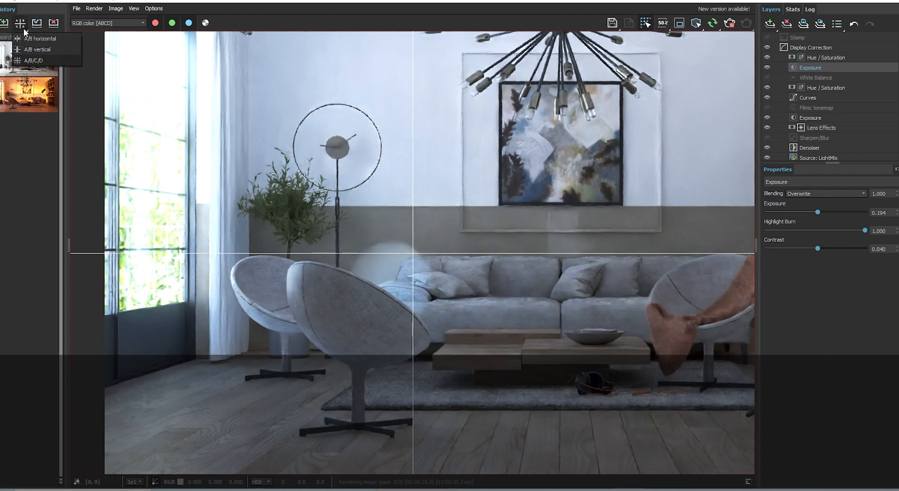
left_click(26, 35)
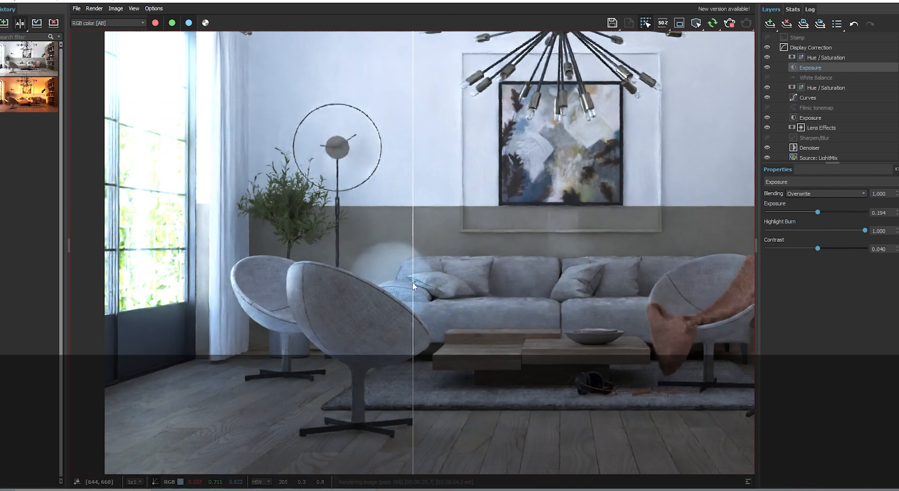
left_click_drag(413, 287, 438, 281)
left_click_drag(369, 269, 157, 271)
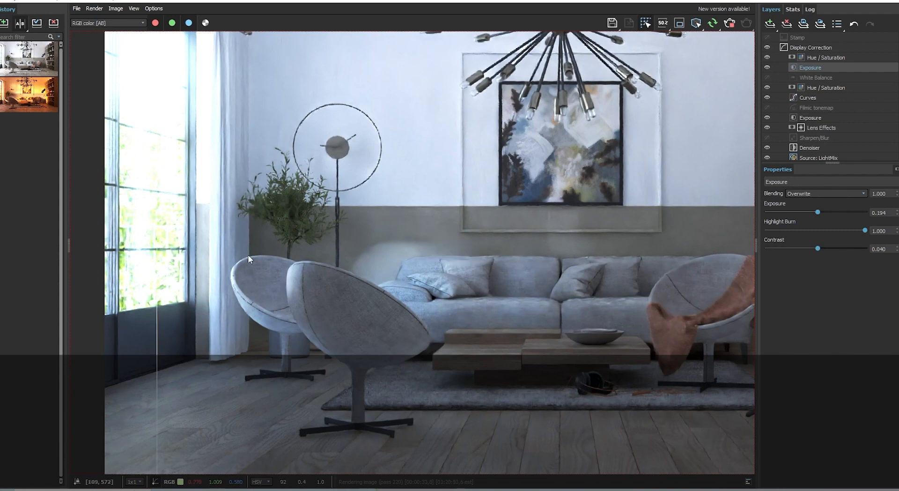
Check the A/B horizontal comparison around the glazed door and turn the comparison mode off.
scroll(411, 260, "down", 1)
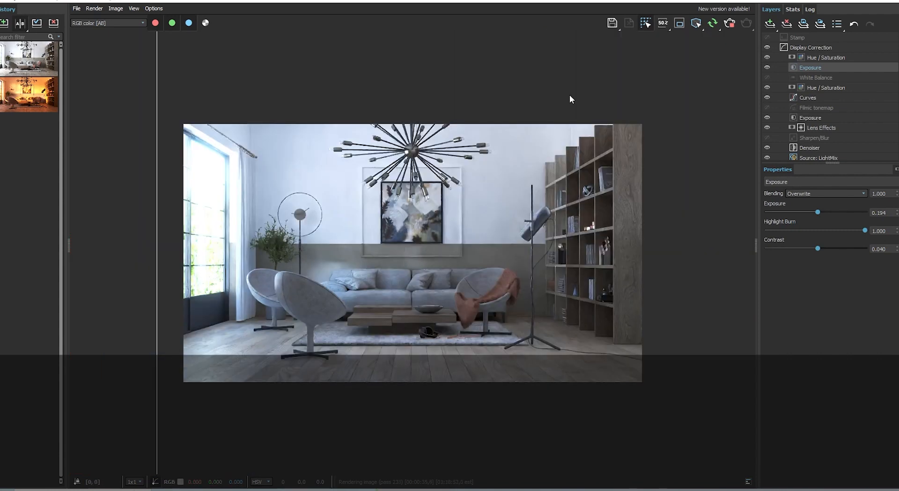
scroll(277, 236, "up", 1)
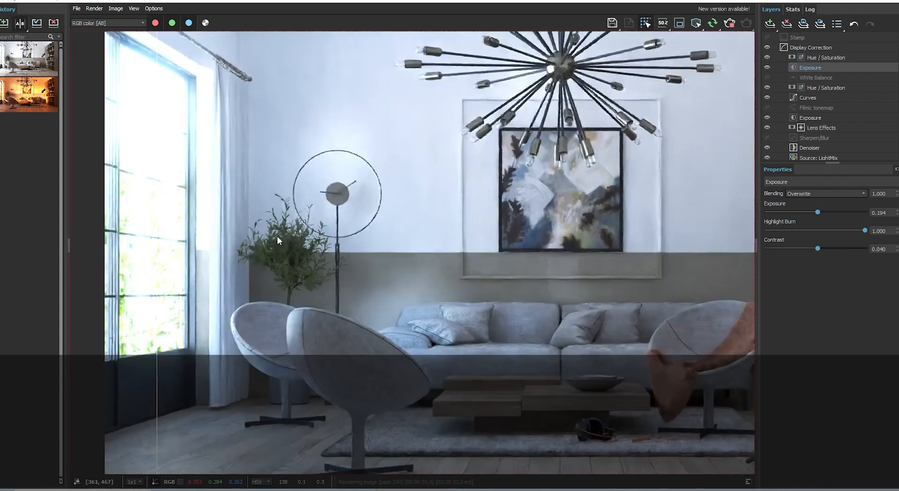
left_click(20, 23)
Inspect the sofa, armchair and bookshelf in the VRayLightDome_001 render and stop the interactive render.
scroll(490, 256, "down", 1)
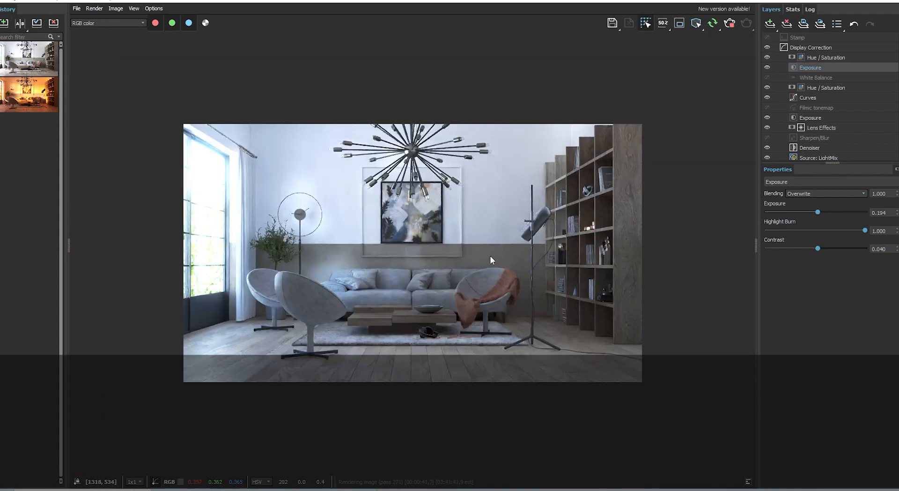
scroll(490, 260, "up", 1)
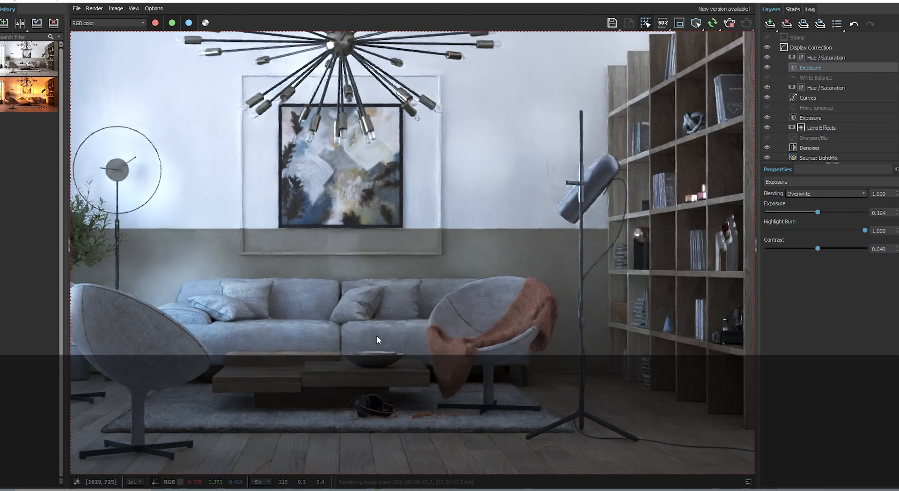
scroll(377, 335, "up", 1)
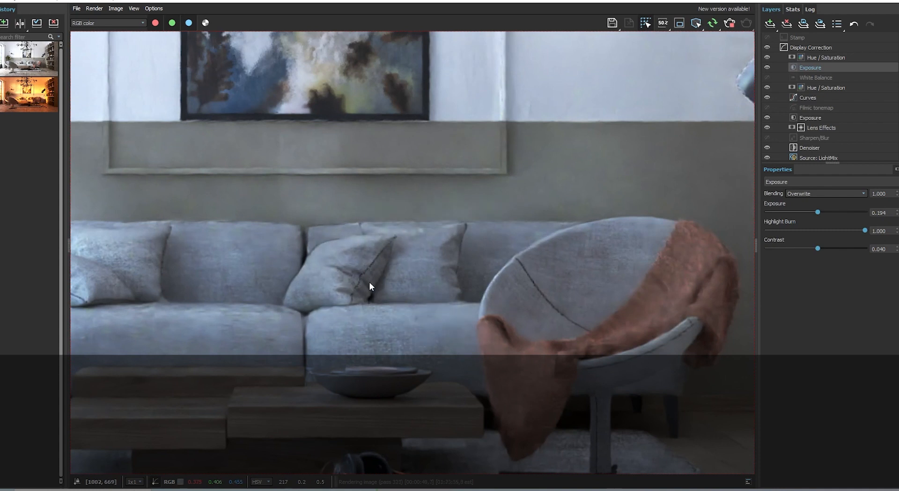
scroll(230, 282, "down", 2)
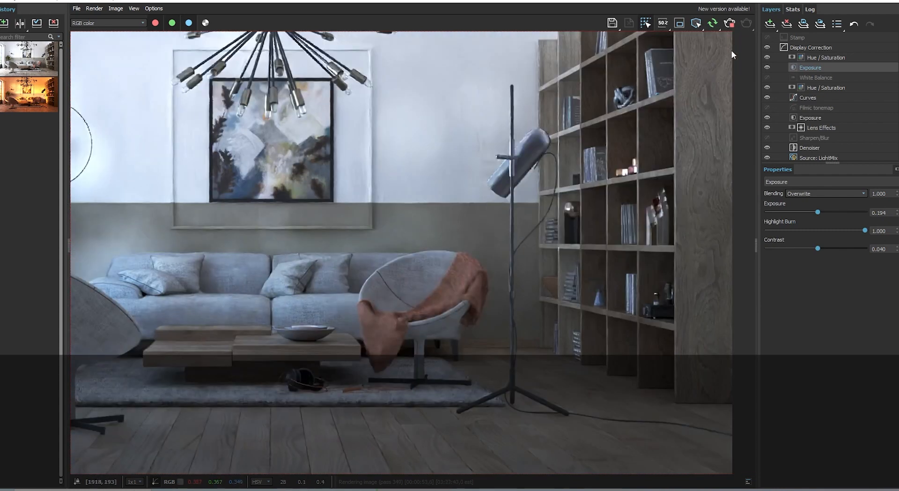
left_click(733, 23)
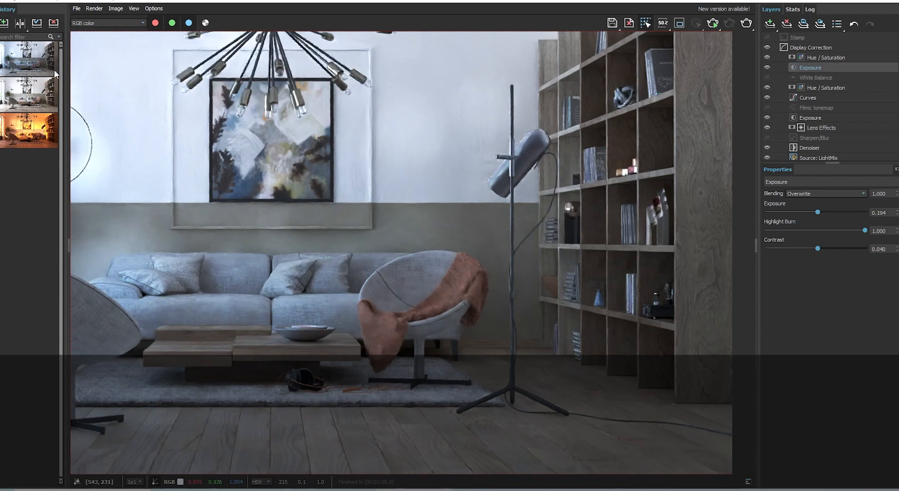
Load the three saved history renders into the frame buffer one after another, from the orange sunset to the cool blue one.
left_click(22, 134)
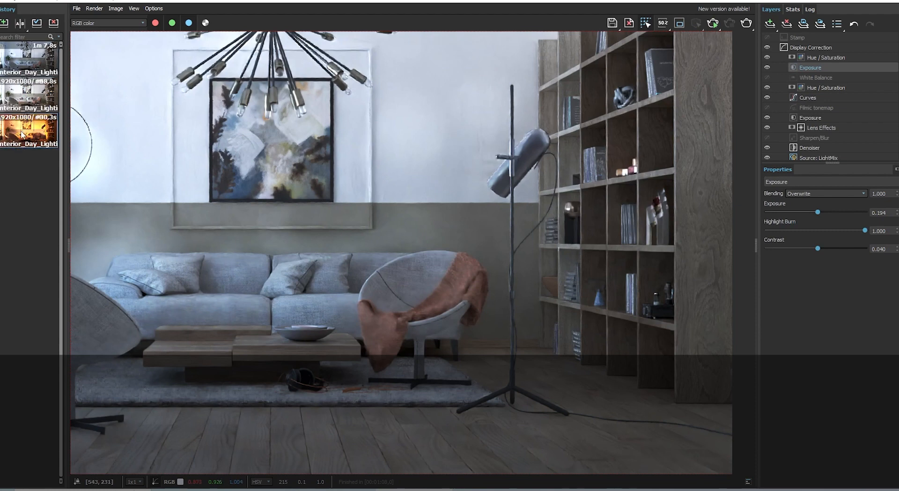
double_click(22, 134)
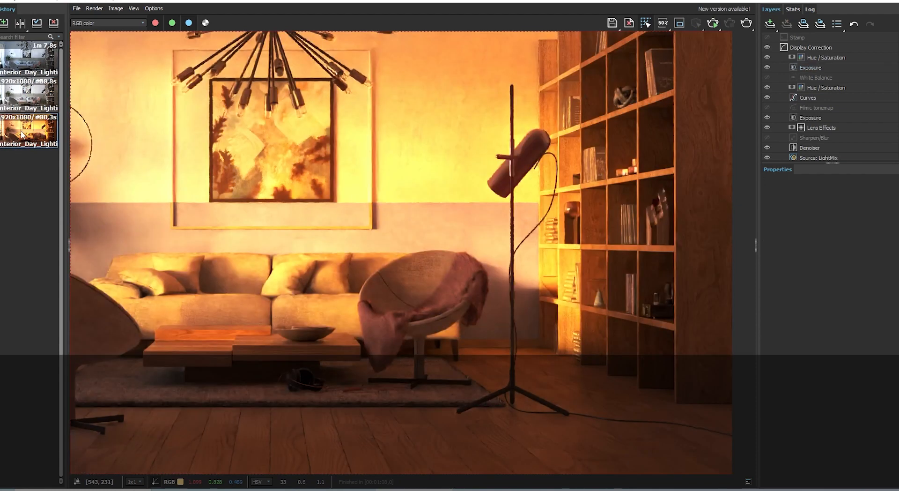
double_click(25, 95)
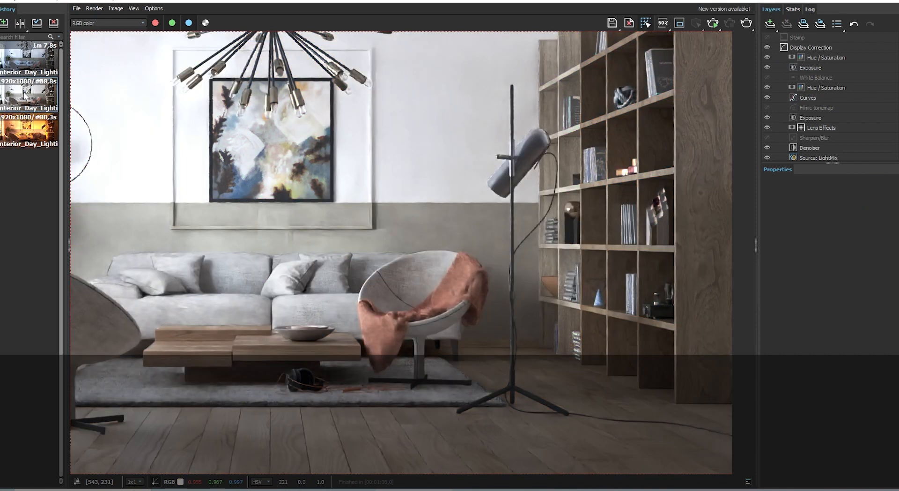
double_click(31, 63)
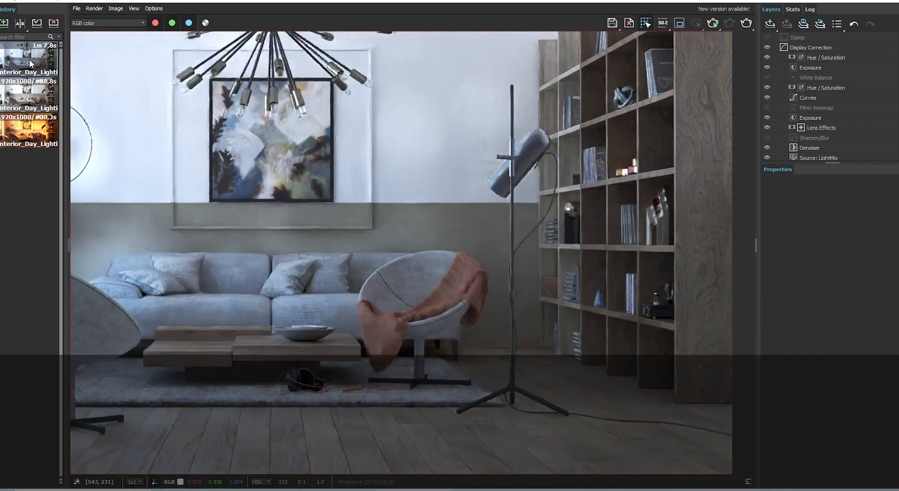
Minimize the frame buffer and switch from the VRayLightDome_001 light to the Sun 005 lightsource_002 dome light.
left_click(894, 2)
left_click(735, 136)
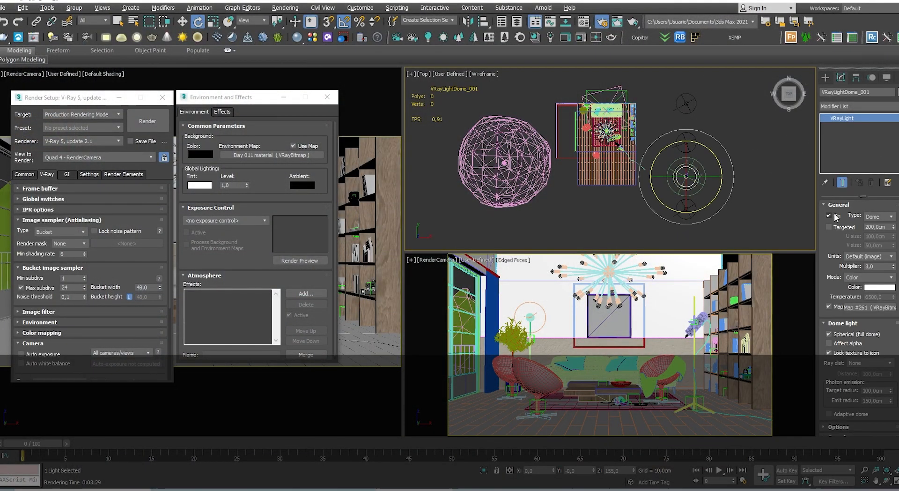
left_click(769, 218)
left_click(685, 209)
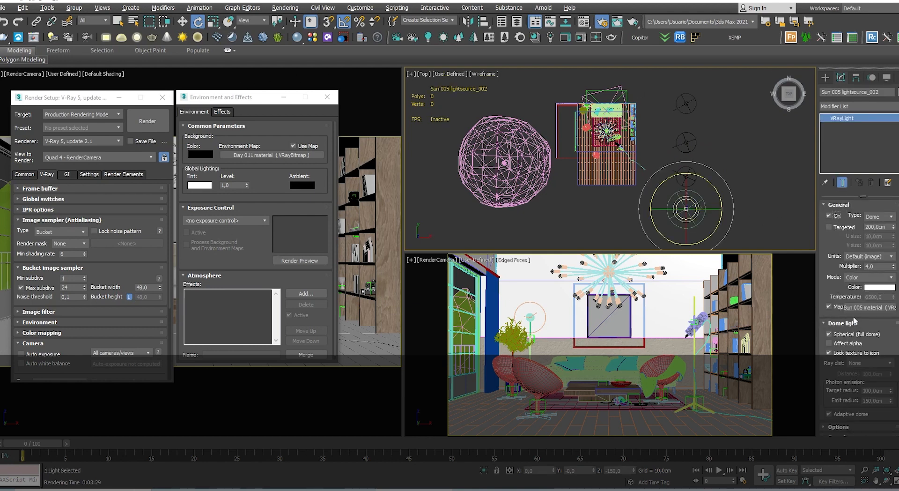
Assign the Sun 005 material map as an instance to the environment map and reopen the V-Ray frame buffer for an interactive render.
left_click_drag(871, 310, 267, 158)
left_click(236, 260)
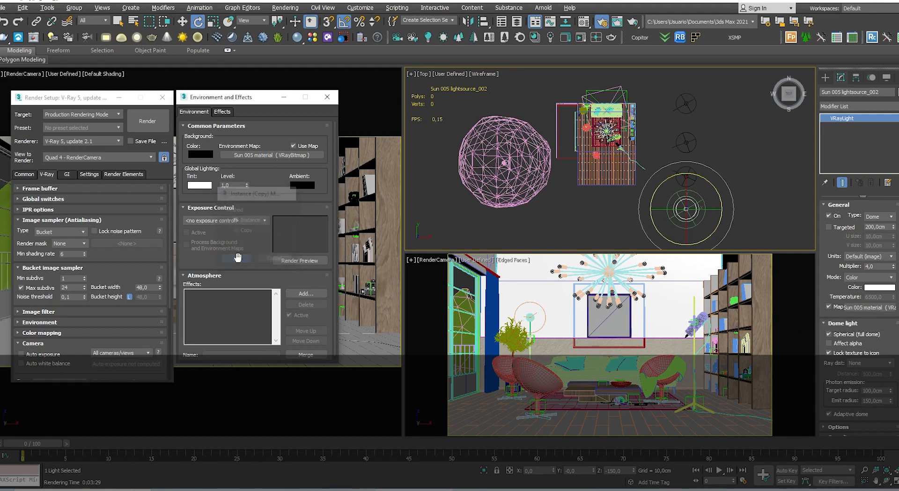
right_click(586, 322)
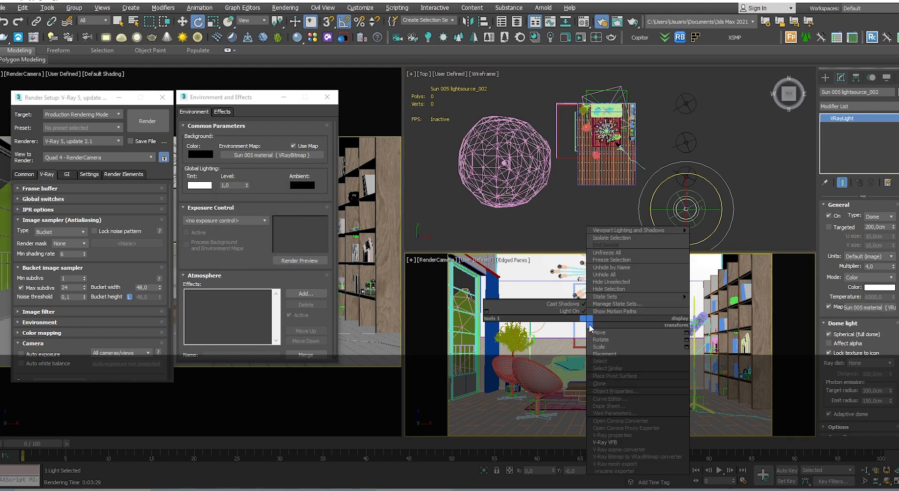
left_click(622, 441)
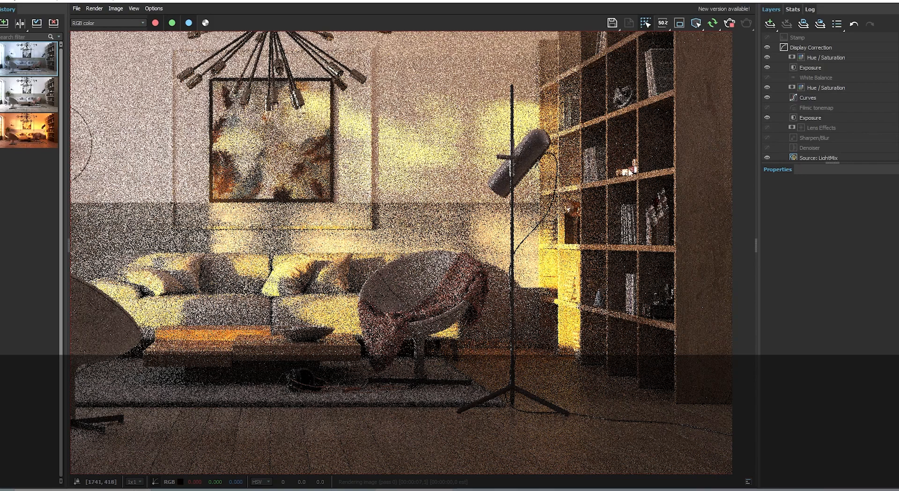
Enable the Denoiser, Lens Effects, Filmic tonemap and White Balance correction layers for the Sun 005 render.
left_click(767, 148)
left_click(767, 128)
left_click(767, 105)
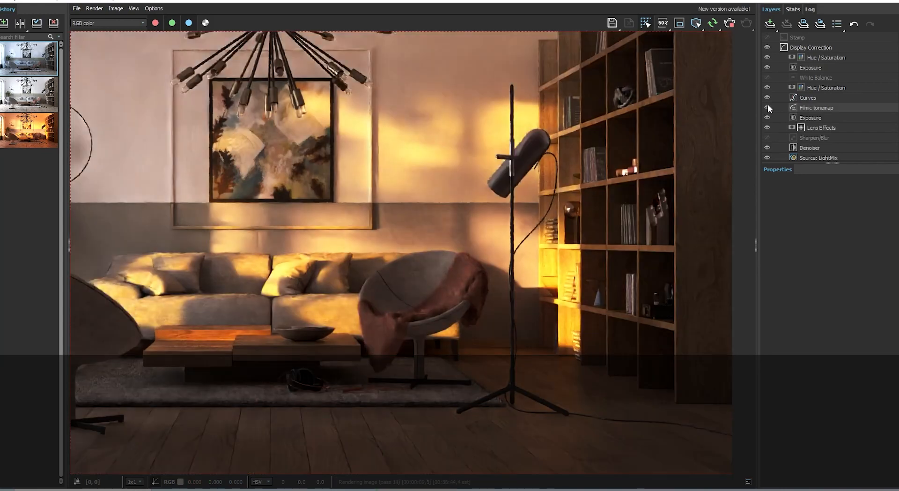
scroll(490, 234, "down", 1)
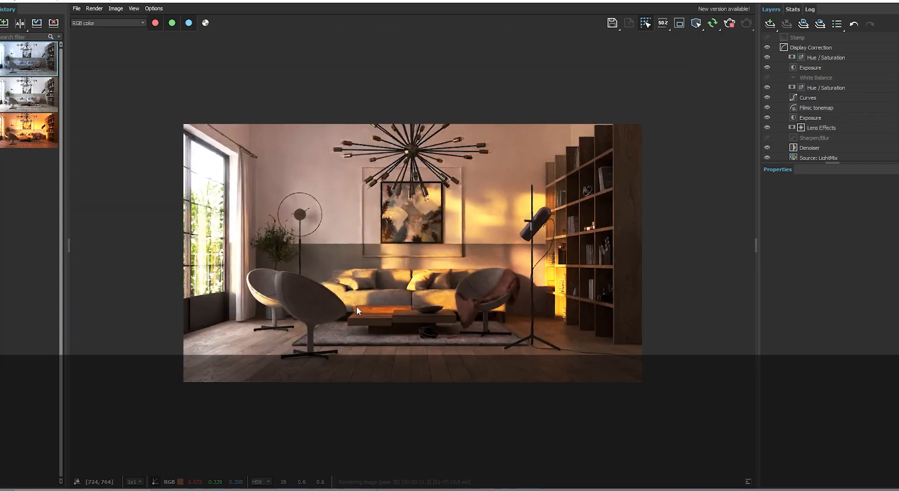
scroll(355, 306, "up", 1)
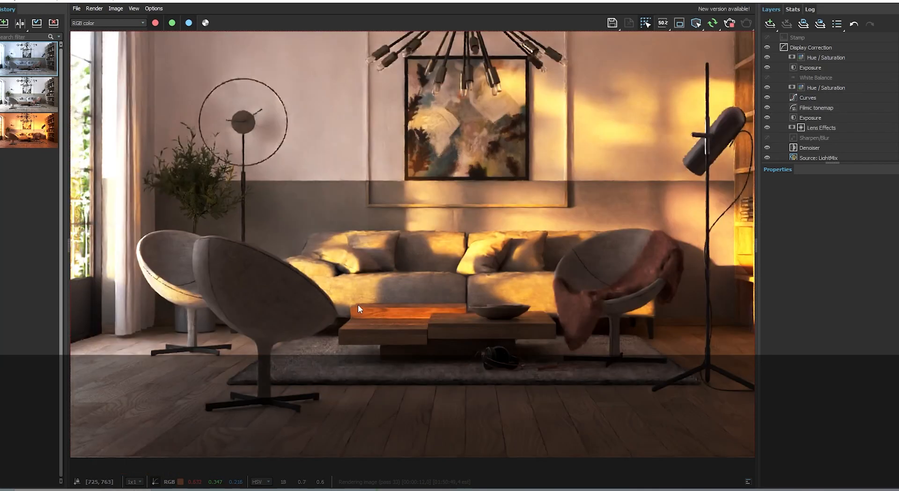
left_click(767, 77)
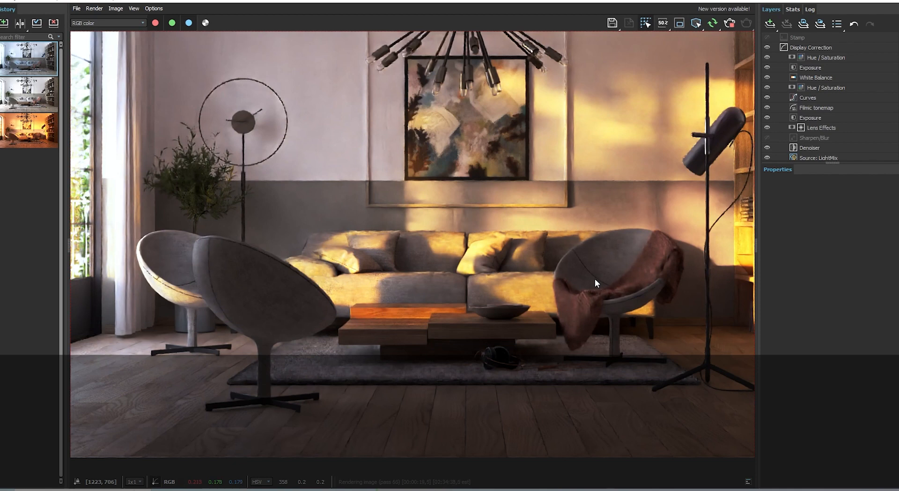
Examine the sunlight and shadows on the sofa, painting, back wall and bookshelf in the Sun 005 render.
scroll(595, 278, "down", 1)
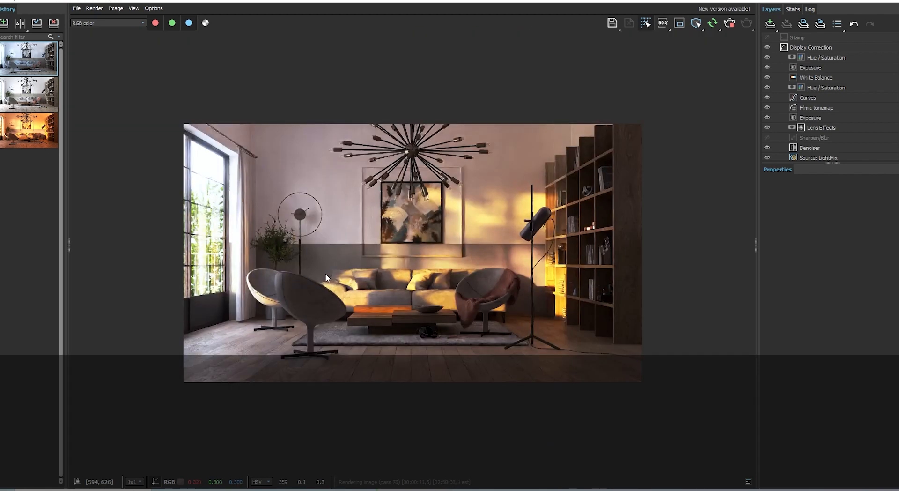
scroll(326, 277, "up", 1)
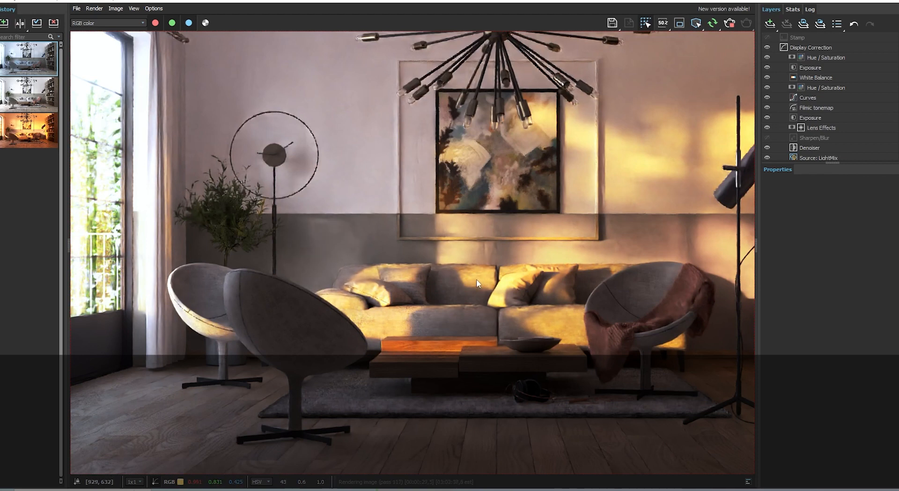
scroll(428, 282, "up", 1)
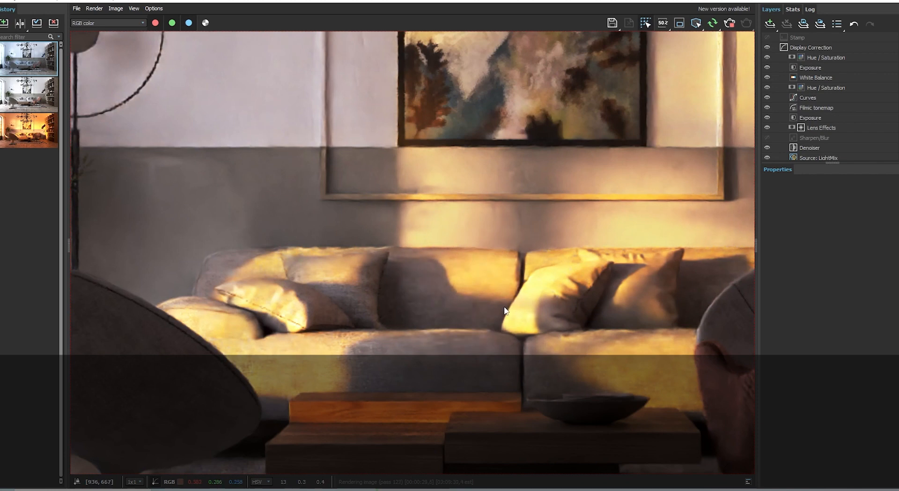
scroll(317, 309, "down", 1)
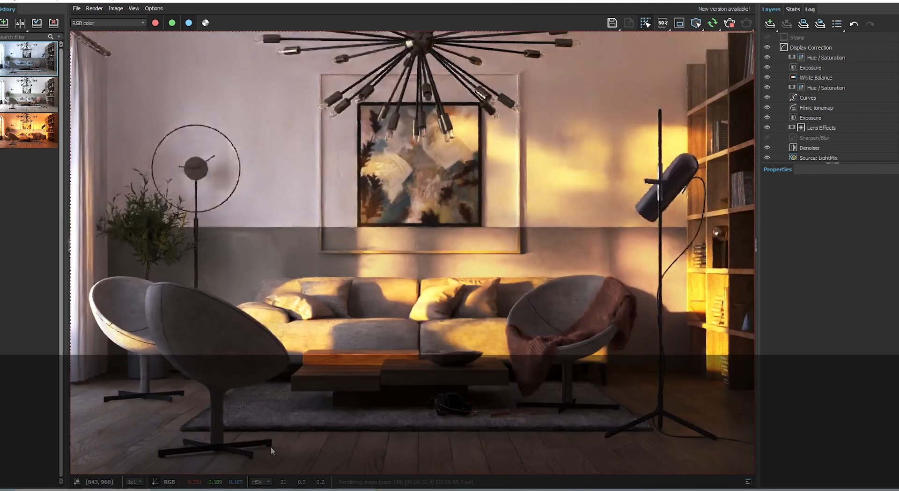
middle_click_drag(565, 221, 477, 273)
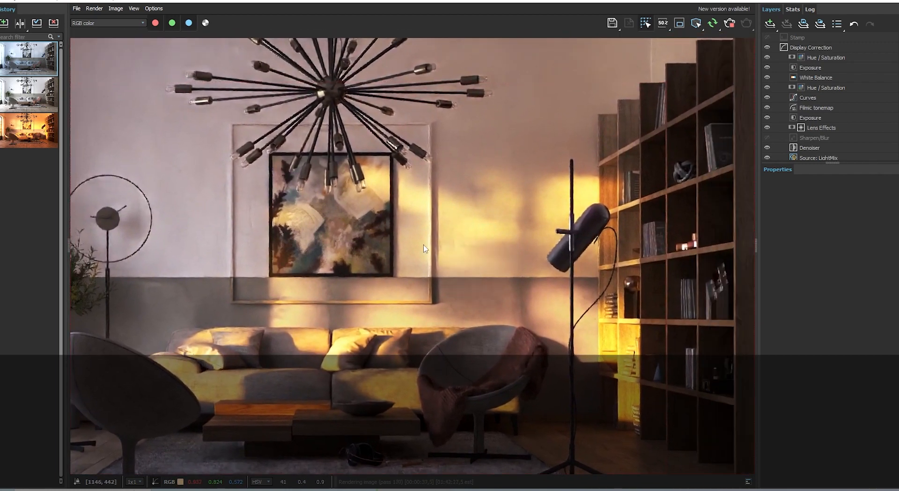
scroll(456, 234, "up", 2)
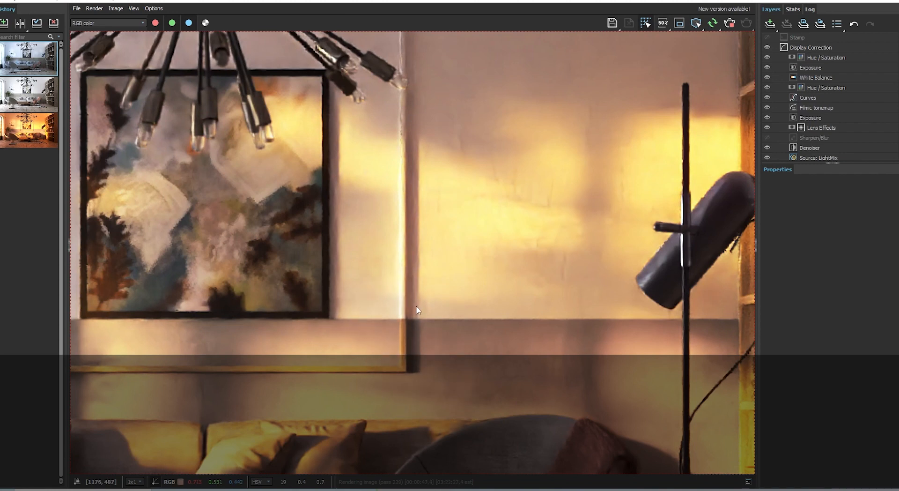
scroll(417, 310, "down", 2)
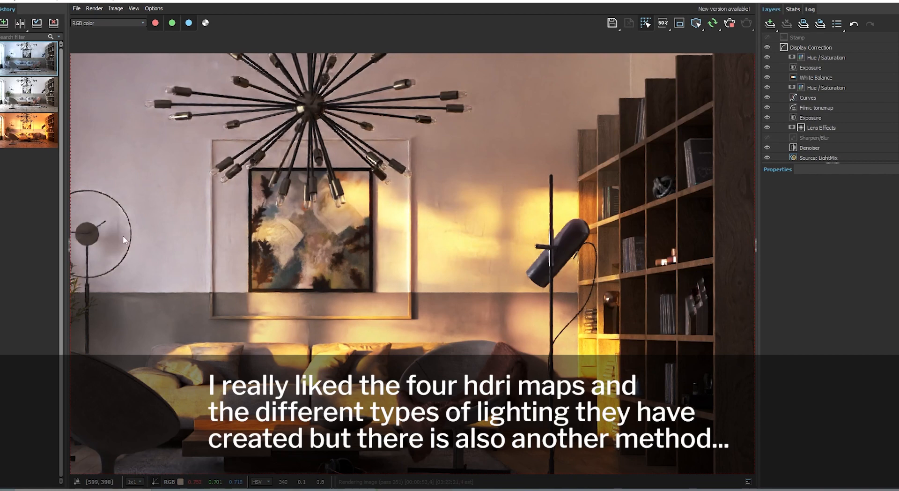
scroll(105, 244, "up", 2)
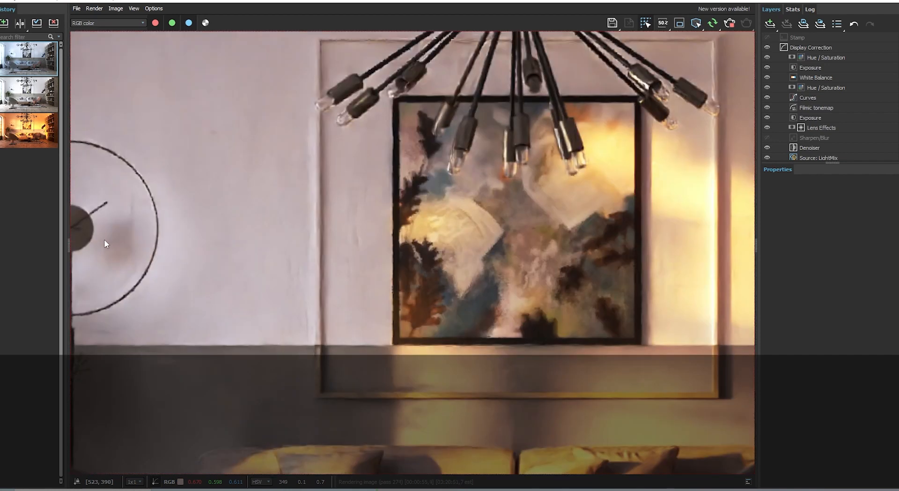
scroll(105, 243, "down", 3)
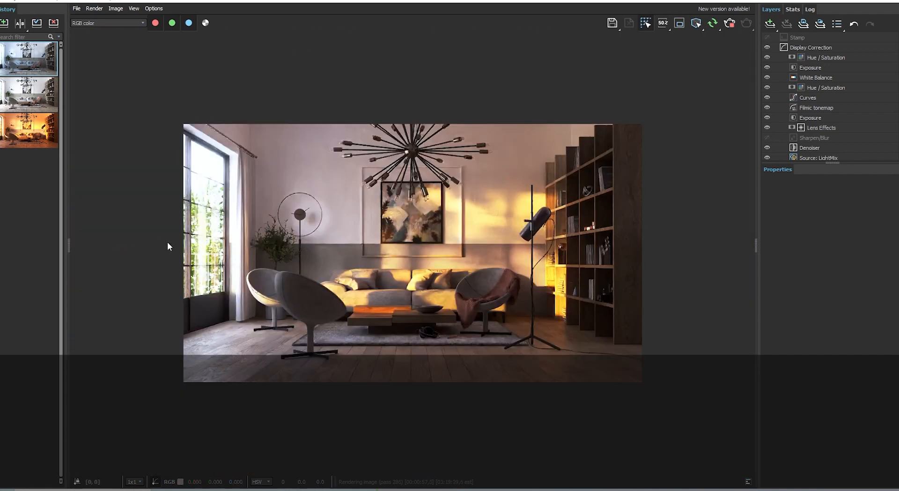
scroll(289, 271, "up", 1)
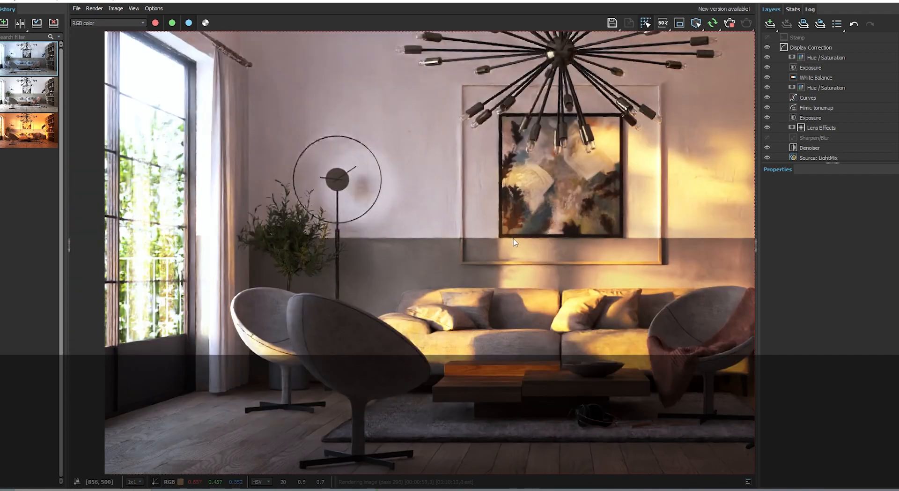
scroll(505, 240, "down", 2)
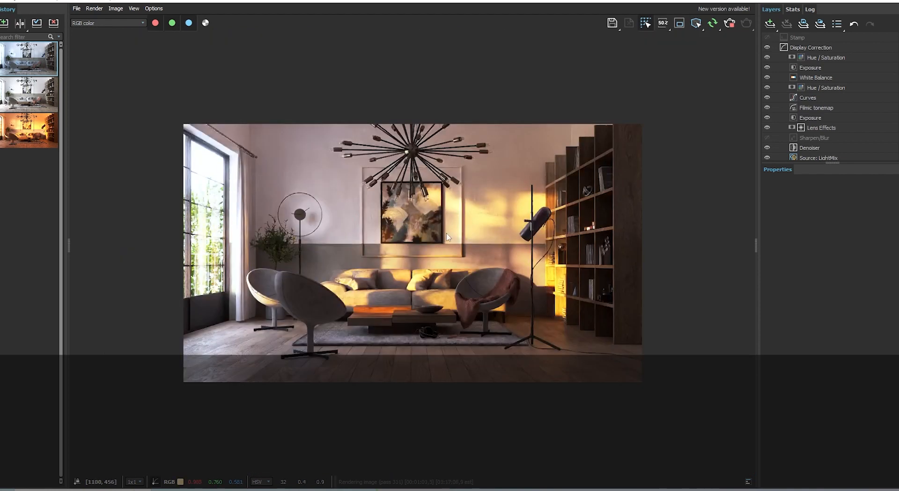
scroll(447, 237, "up", 2)
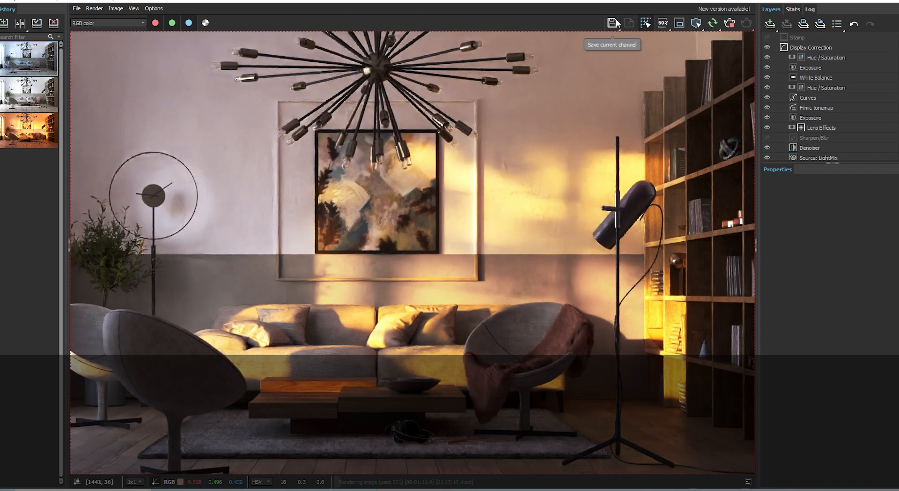
Stop the interactive render, minimize the frame buffer and clear the light selection in the scene.
left_click(731, 23)
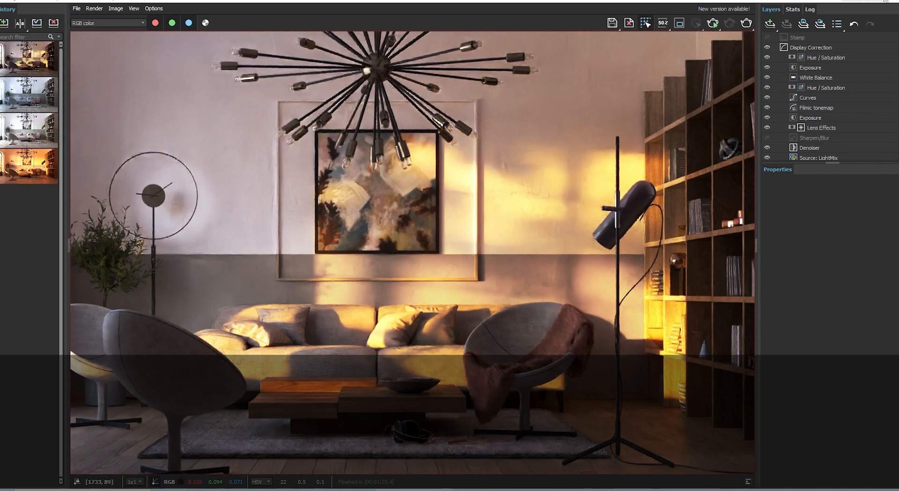
left_click(893, 2)
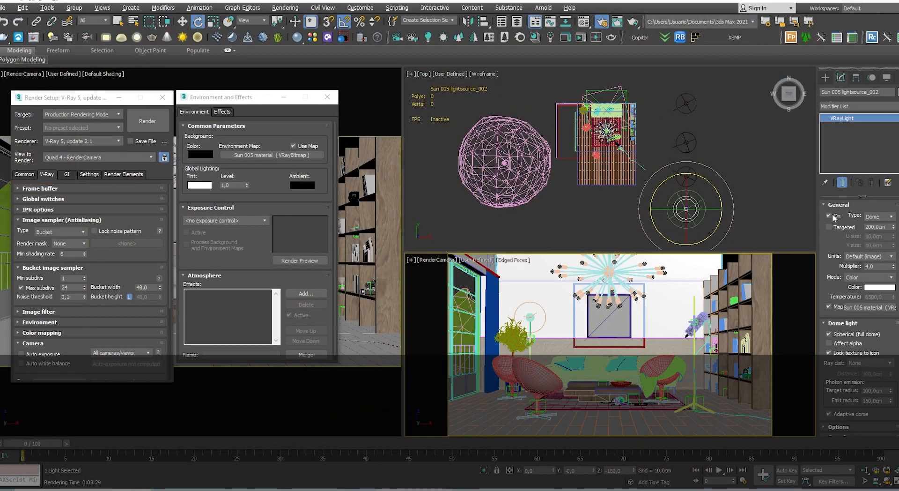
left_click(749, 201)
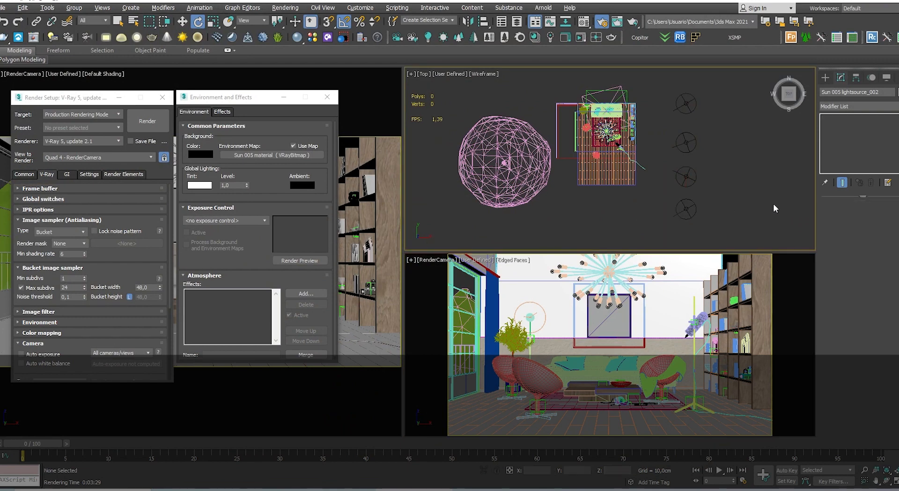
Create a VRaySun in the Top view aimed at the room and replace the existing environment map with the automatic VRaySky.
middle_click_drag(572, 156, 589, 161)
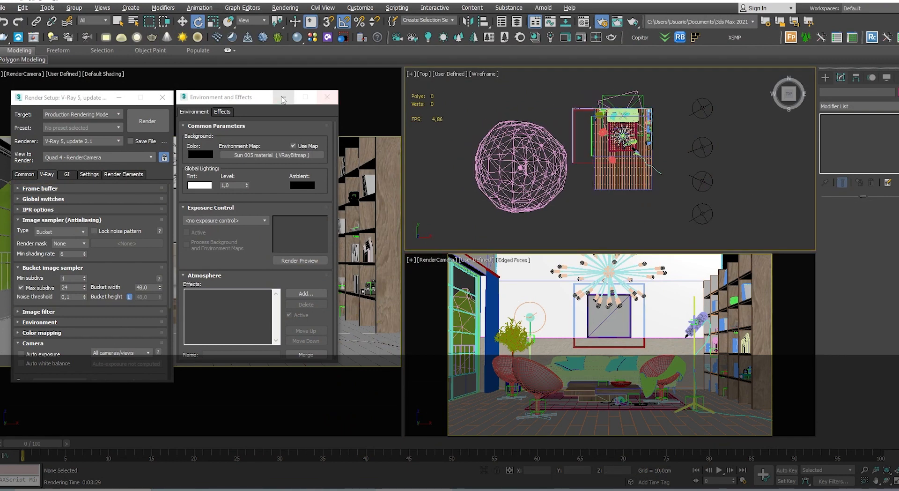
left_click_drag(264, 100, 113, 90)
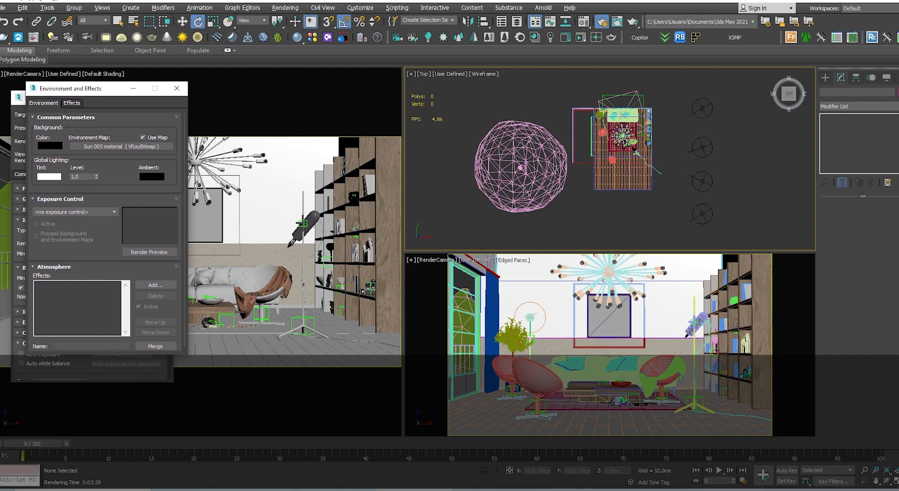
mouse_move(562, 133)
middle_mouse_down()
mouse_move(559, 158)
mouse_move(554, 144)
middle_mouse_up()
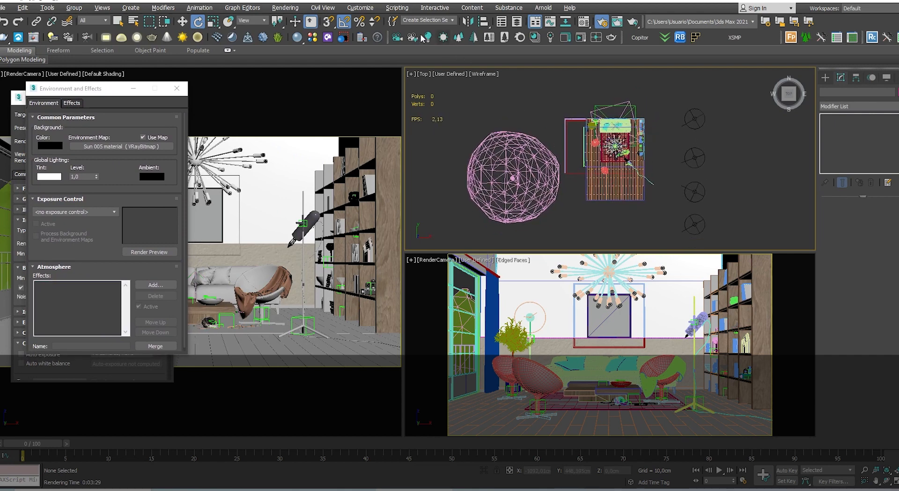
left_click(183, 37)
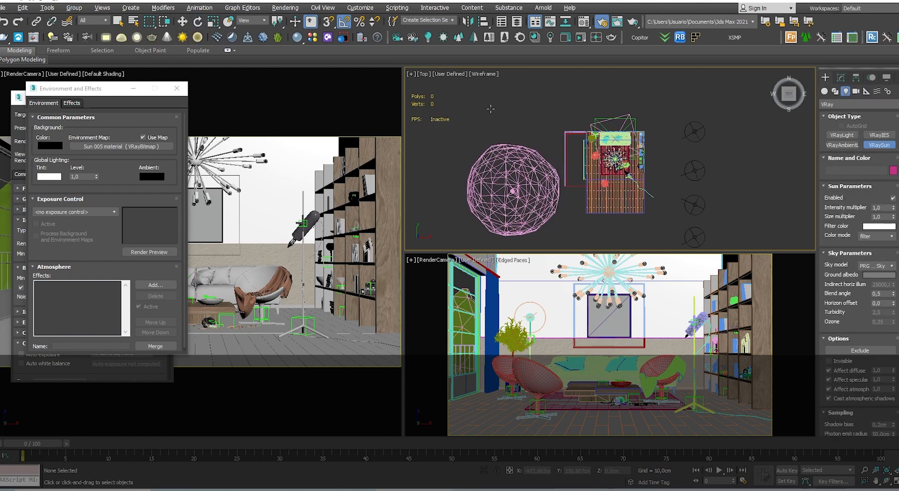
left_click_drag(487, 109, 625, 170)
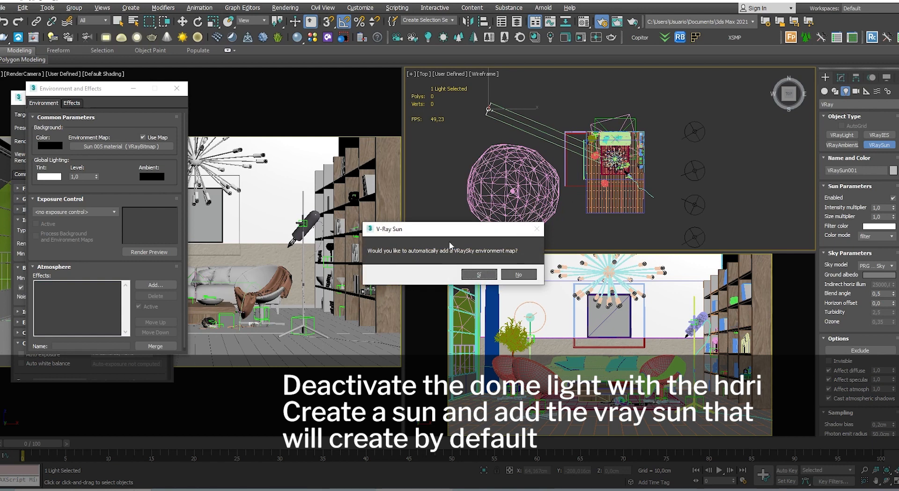
left_click(477, 274)
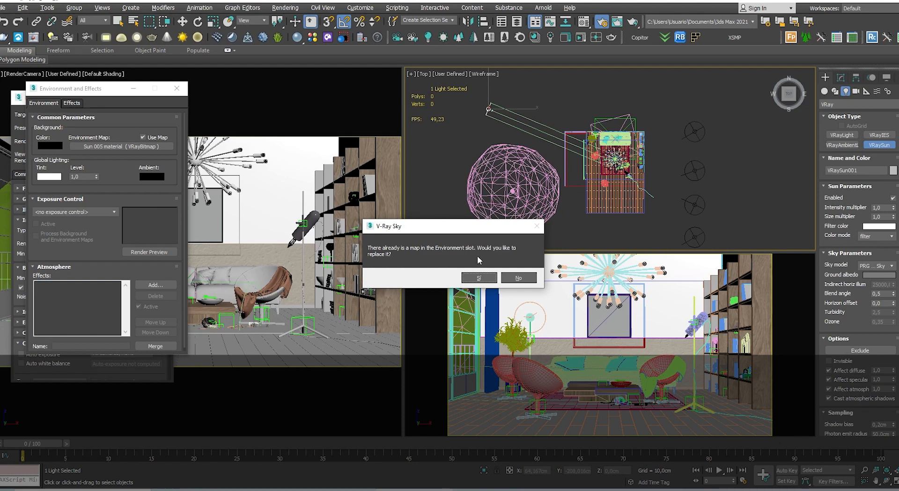
left_click(479, 277)
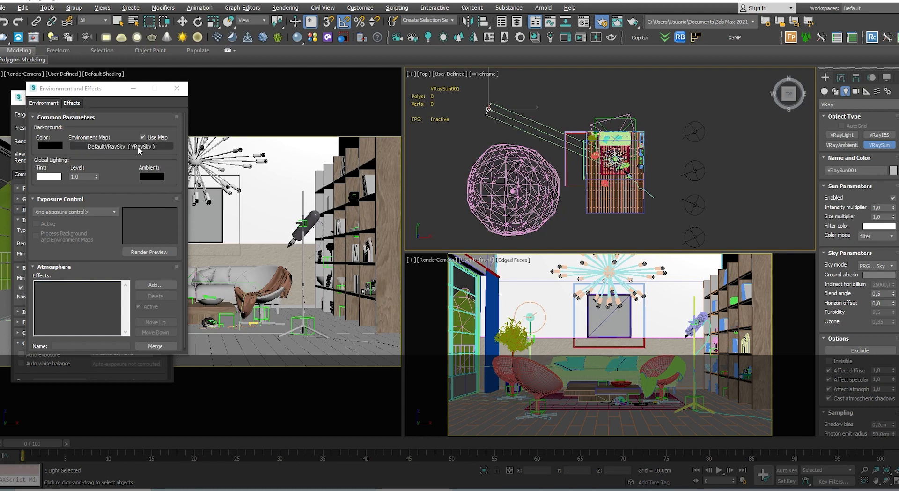
Start an interactive render of the camera view with the sun and sky, and enlarge the frame buffer to inspect it.
right_click(540, 314)
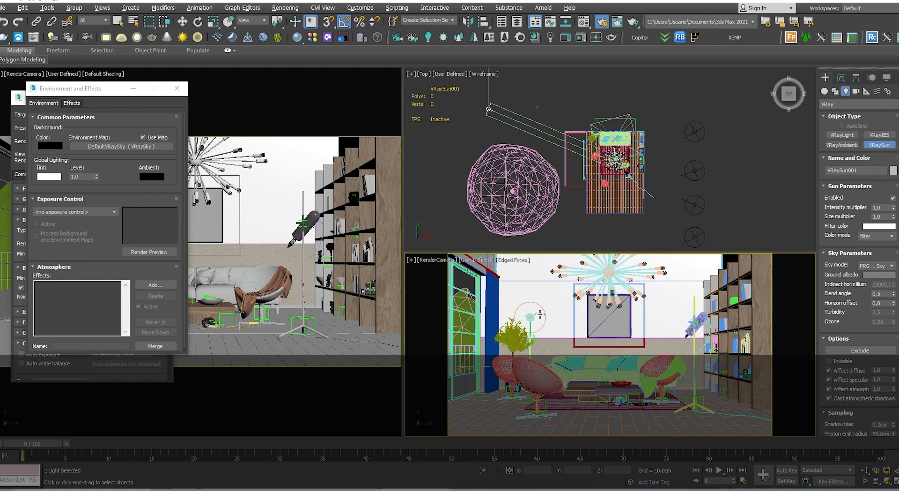
right_click(566, 313)
right_click(566, 313)
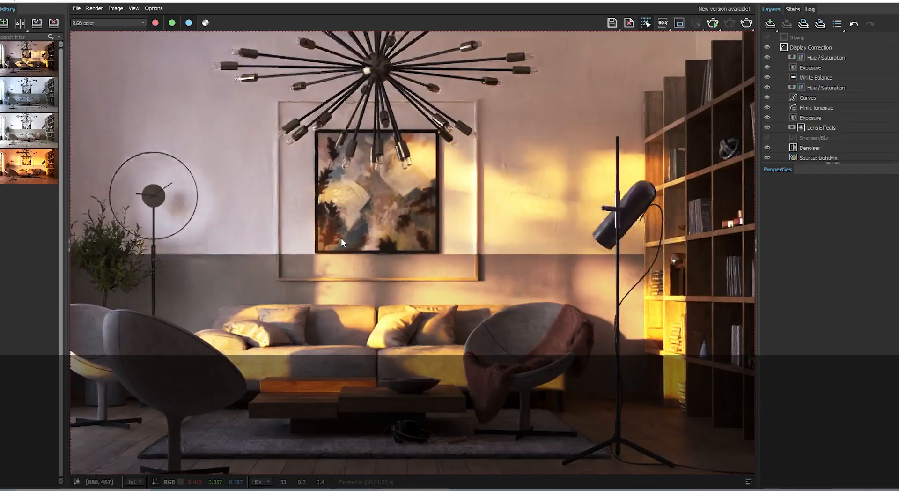
scroll(341, 237, "down", 2)
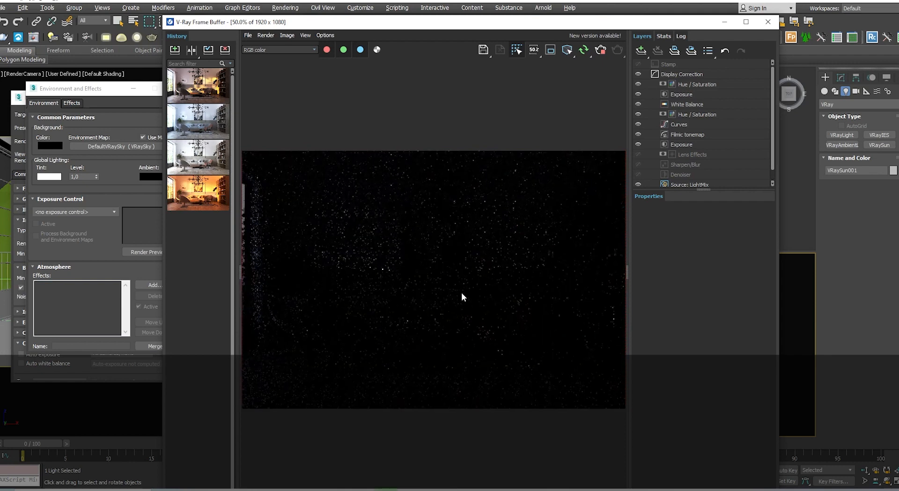
left_click(745, 22)
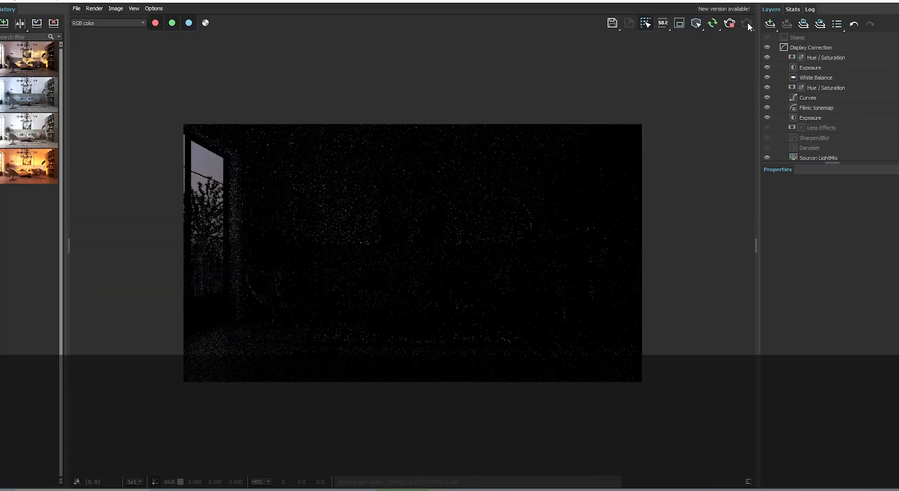
scroll(307, 354, "up", 2)
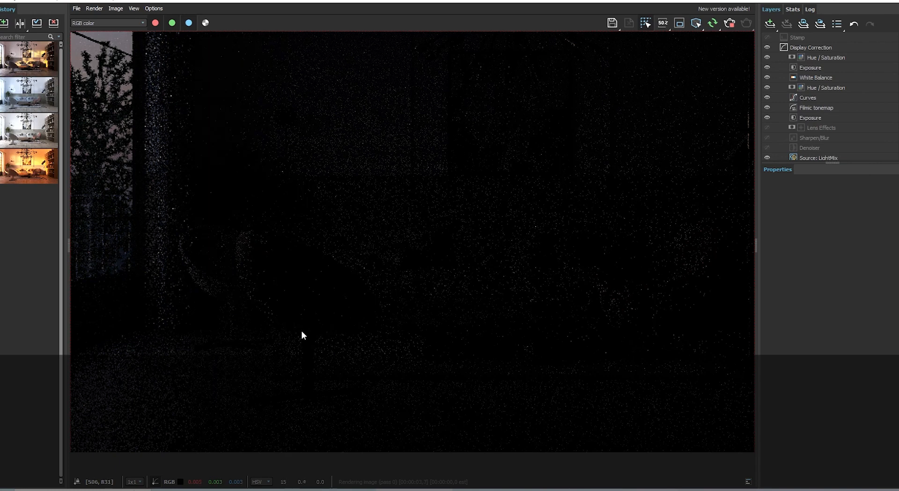
Switch the Top viewport to the Front view and raise the sun to a height of about 374 cm.
left_click_drag(475, 1, 374, 217)
middle_click_drag(654, 127, 443, 80, "alt")
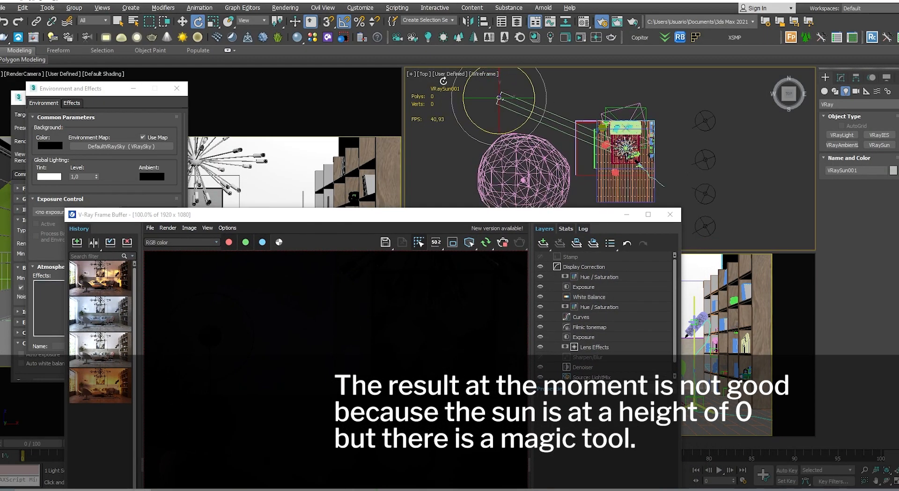
left_click(425, 74)
left_click(456, 148)
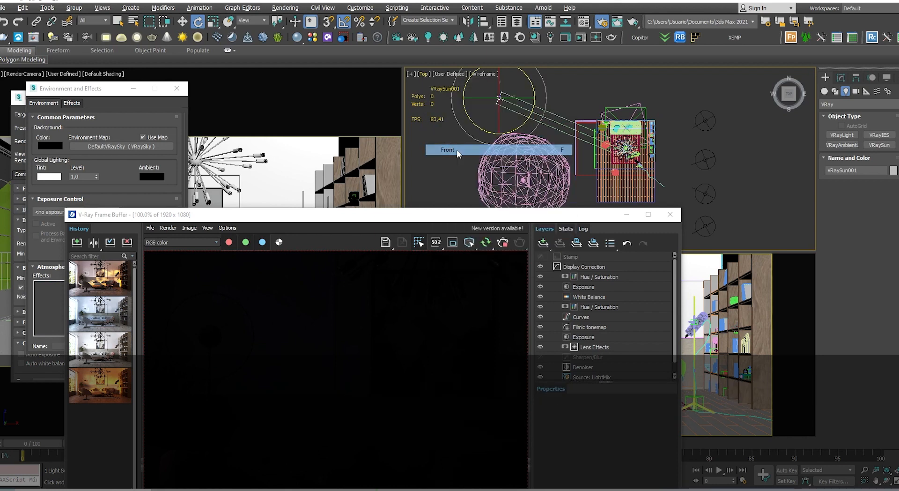
middle_click_drag(572, 147, 591, 142)
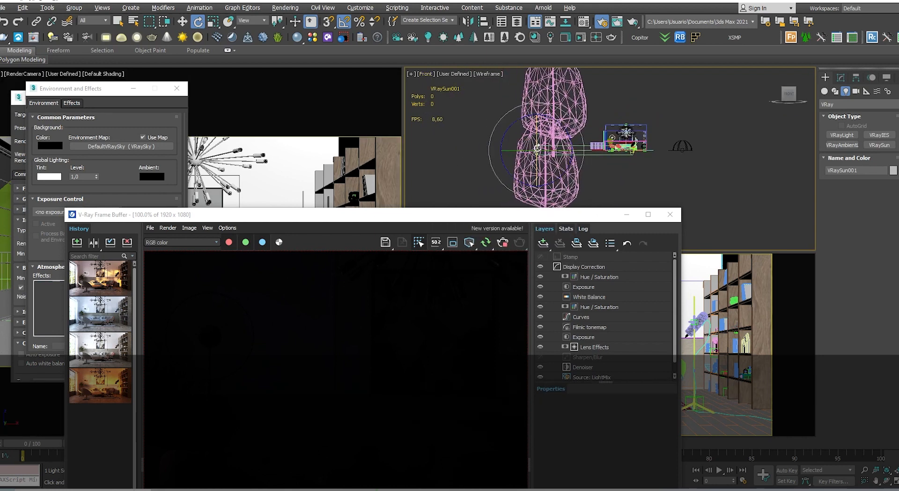
right_click(535, 144)
left_click(547, 155)
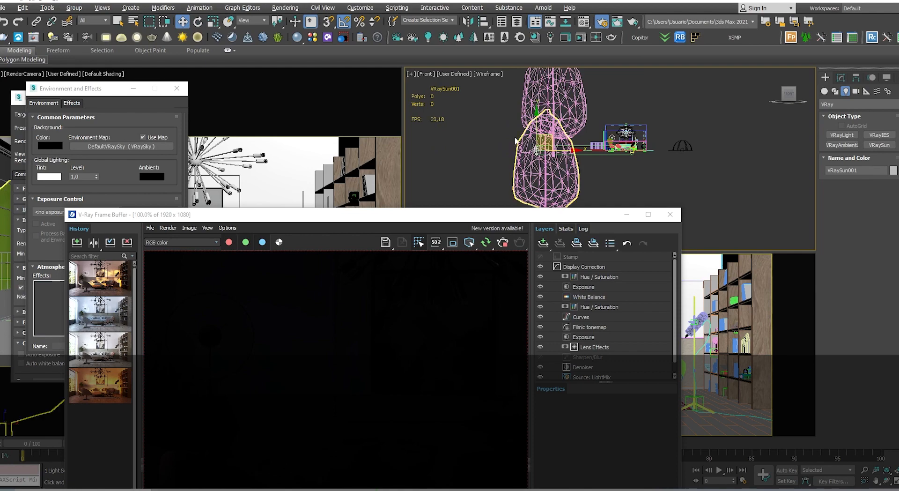
left_click_drag(535, 133, 536, 100)
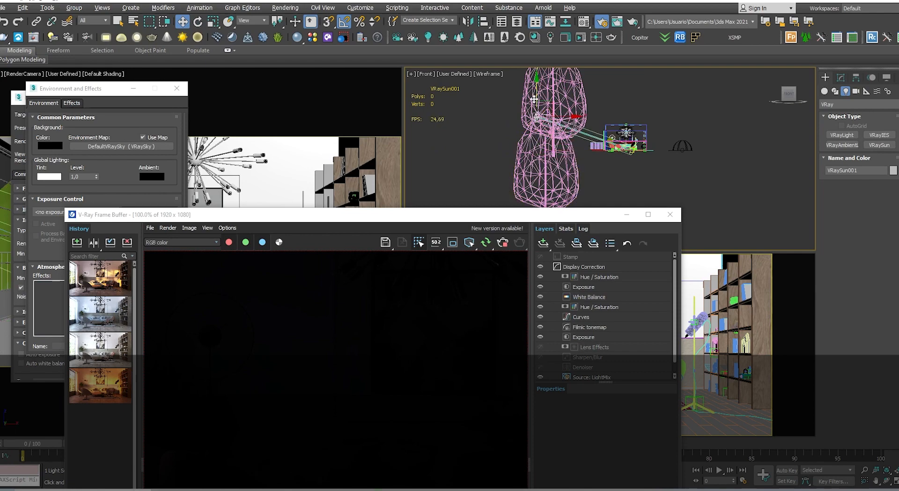
Move the frame buffer aside to view the render with the raised sun, and set the sun's Z position to 0 cm.
left_click_drag(326, 217, 340, 123)
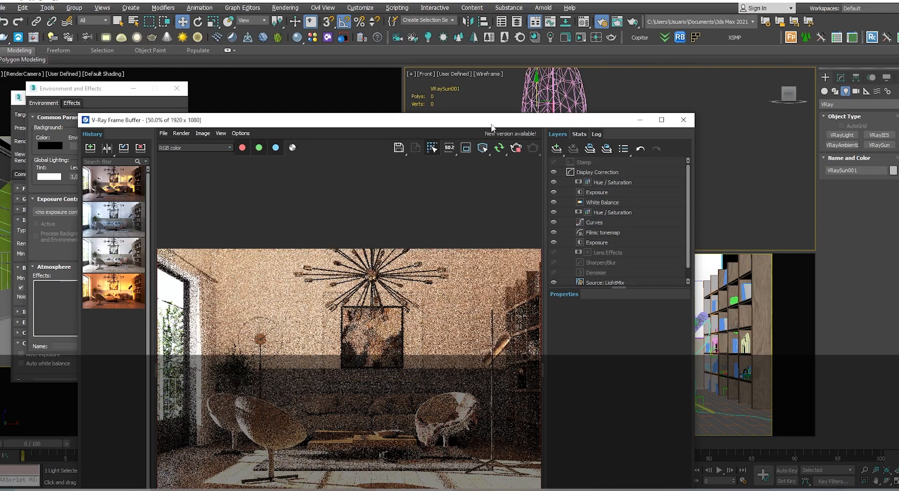
left_click_drag(495, 122, 378, 79)
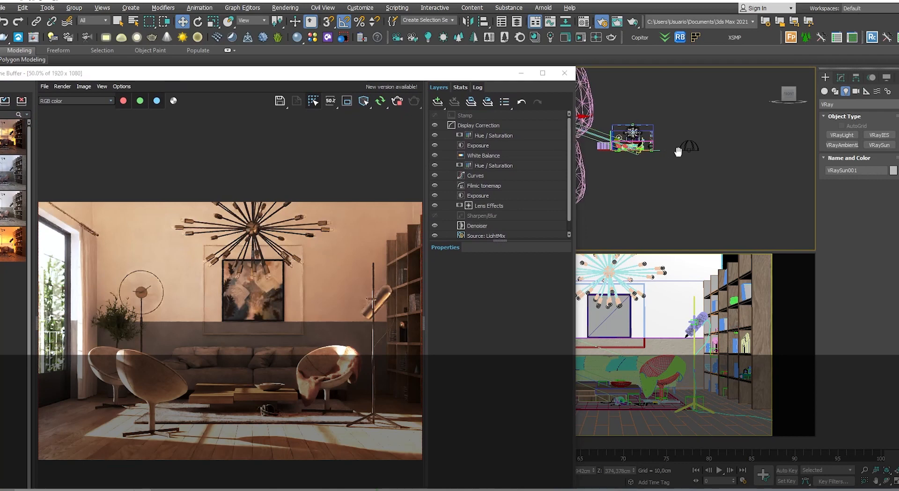
middle_click_drag(677, 147, 766, 158)
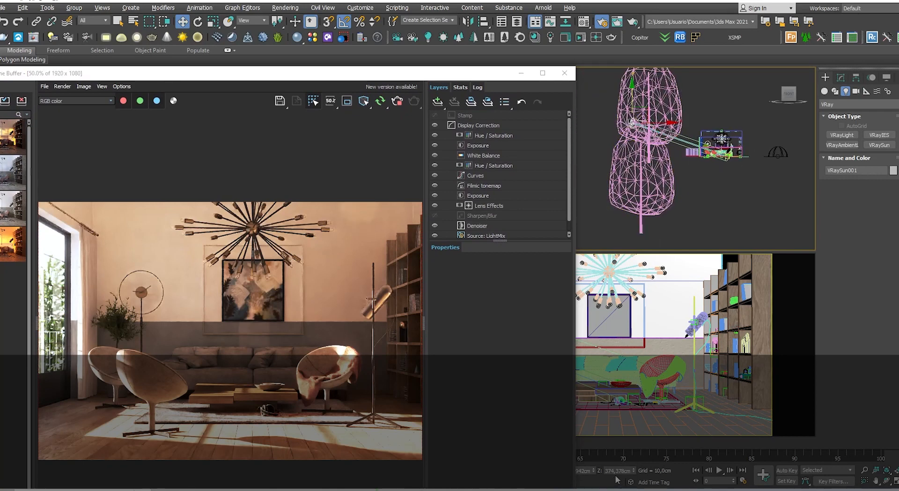
type("0")
key("Return")
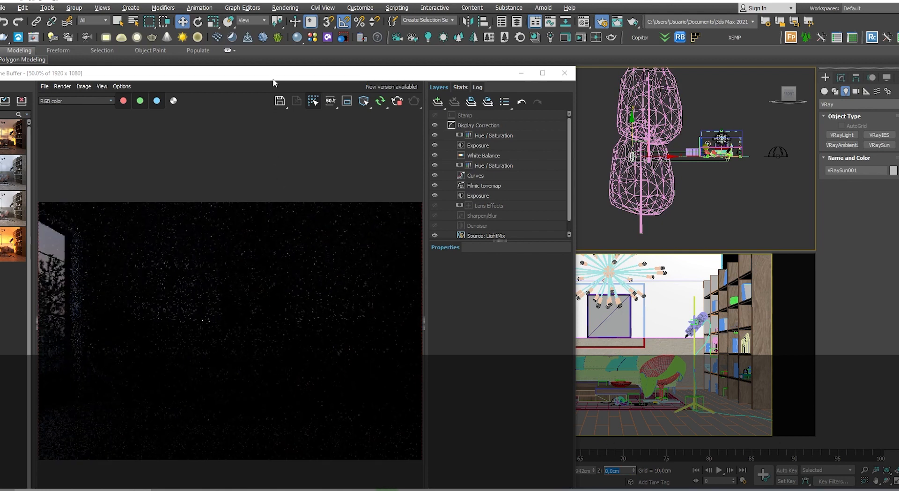
Close the Environment and Effects window and enable Auto exposure and Auto white balance in the V-Ray camera render settings.
left_click_drag(270, 75, 515, 84)
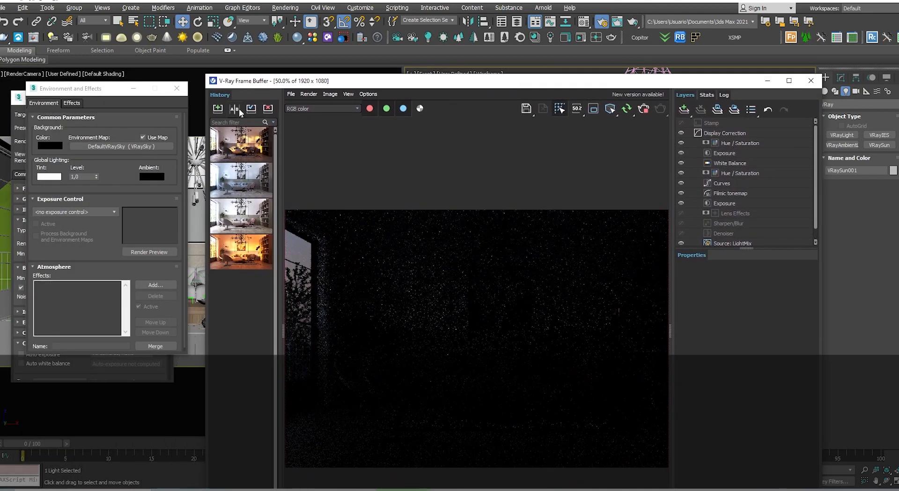
left_click(175, 88)
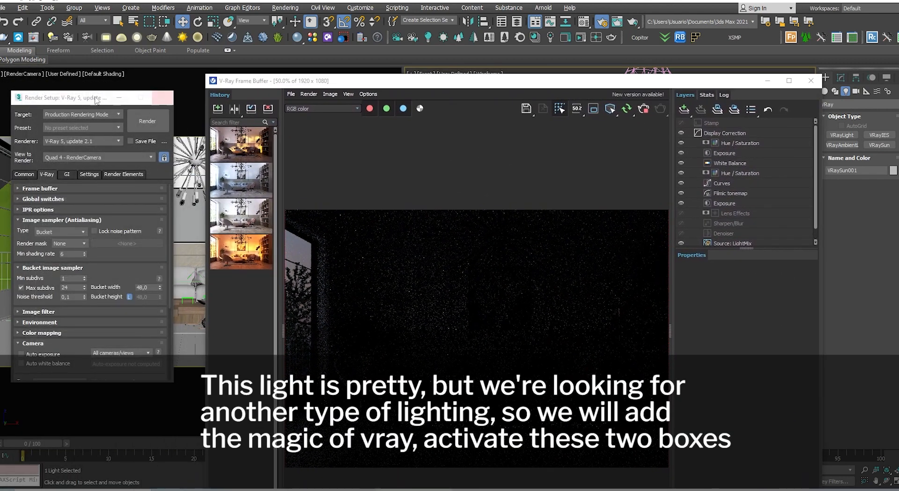
mouse_move(52, 100)
left_mouse_down()
mouse_move(39, 97)
mouse_move(47, 93)
left_mouse_up()
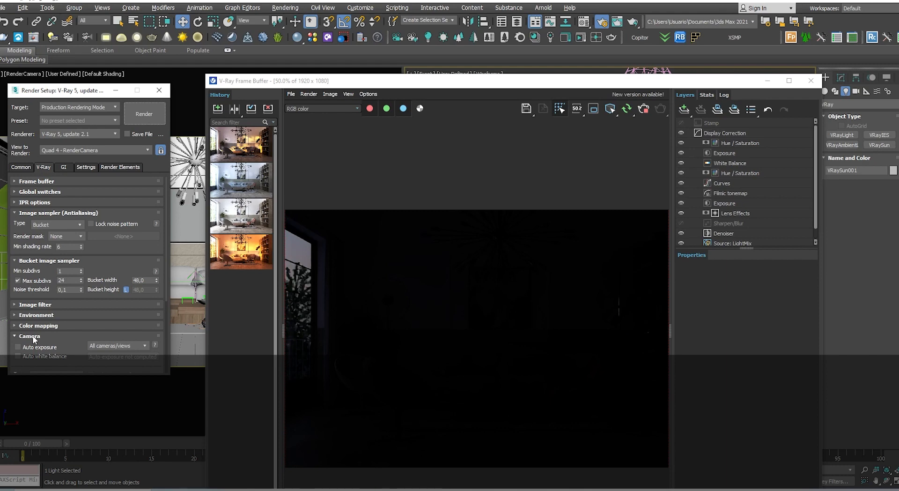
left_click(48, 337)
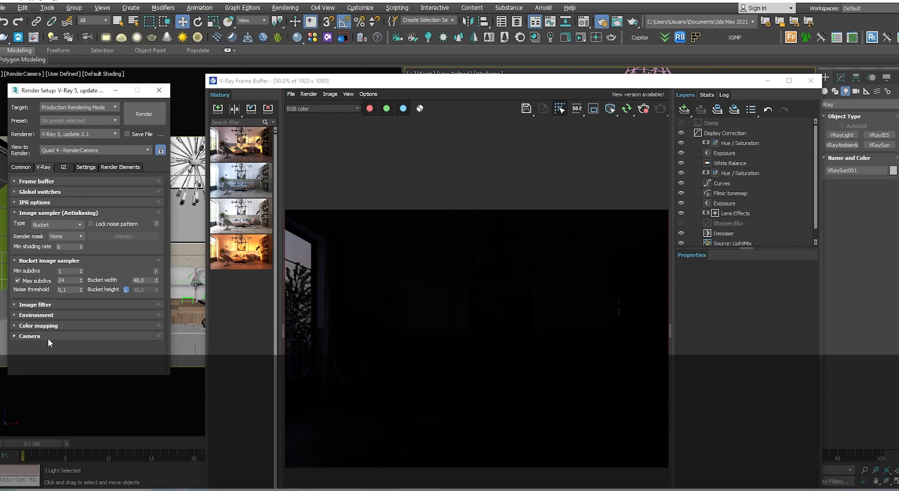
left_click(36, 213)
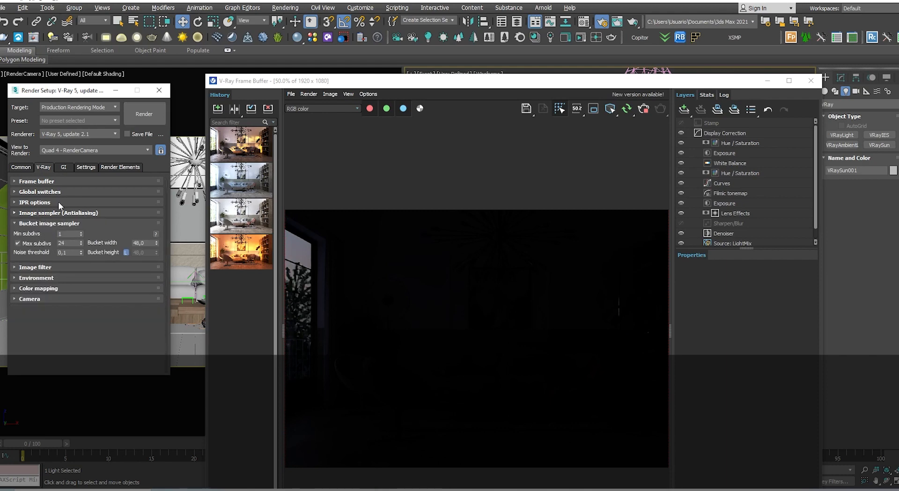
left_click(30, 224)
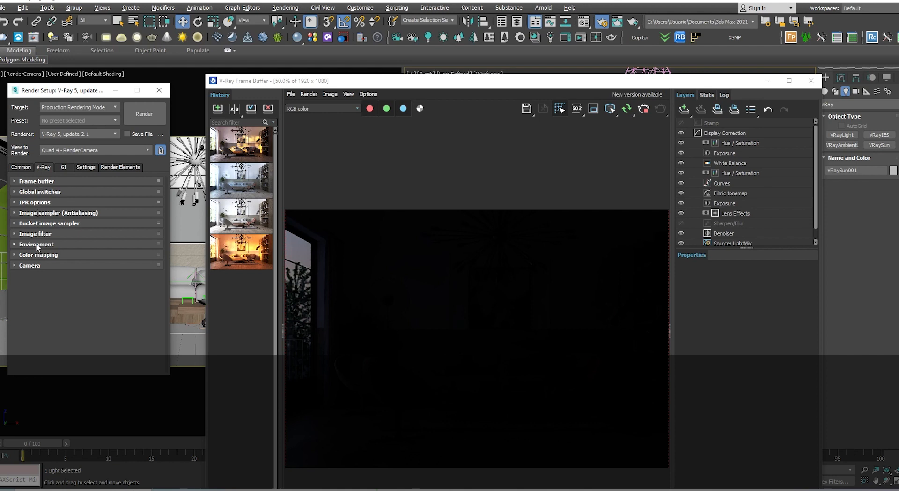
left_click(36, 265)
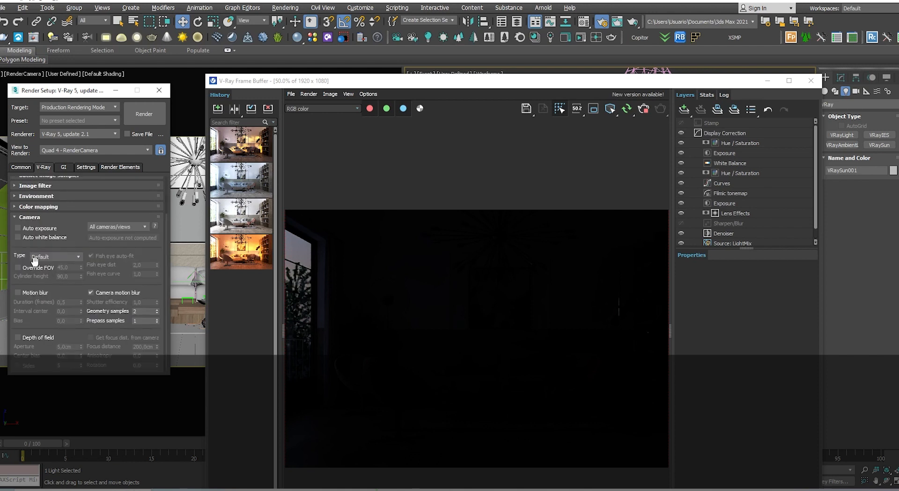
left_click(34, 229)
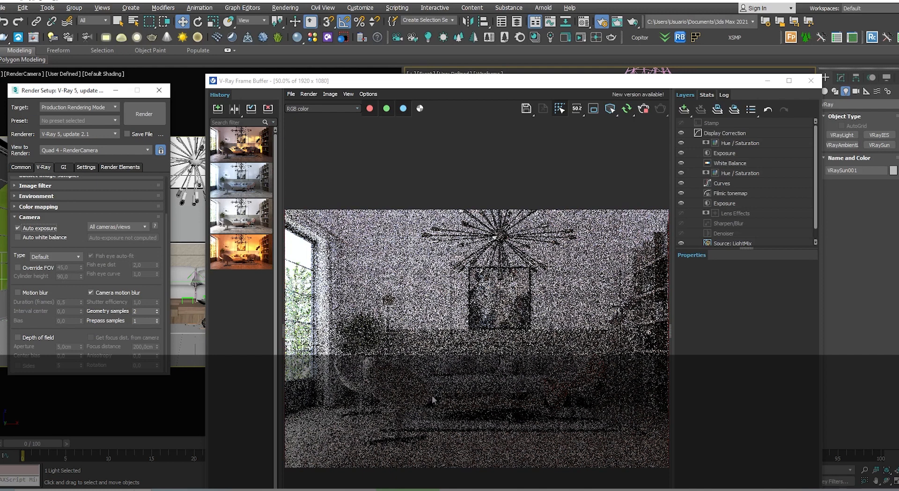
left_click(26, 238)
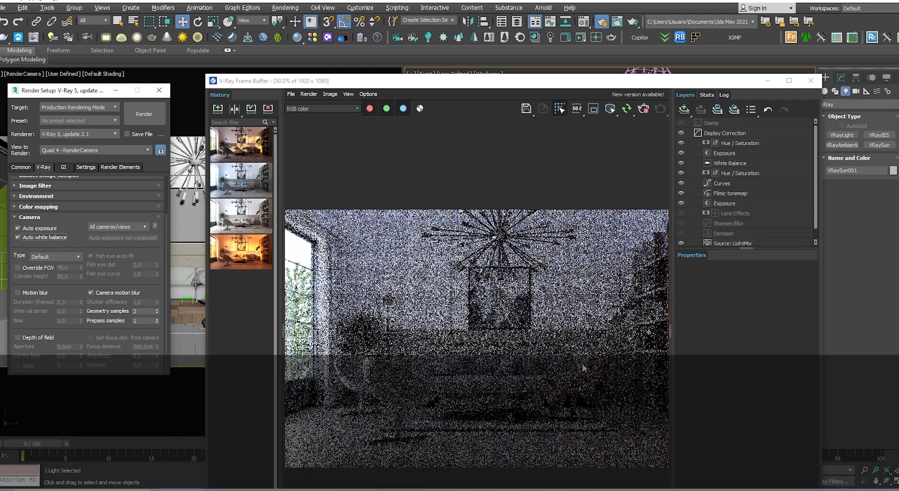
Disable the Filmic tonemap and White Balance correction layers and show the Curves layer's properties.
left_click(681, 193)
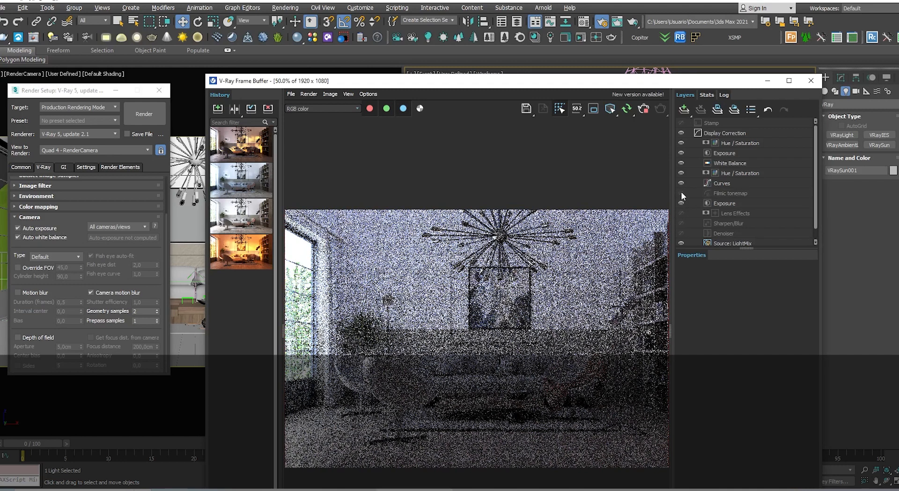
left_click(740, 184)
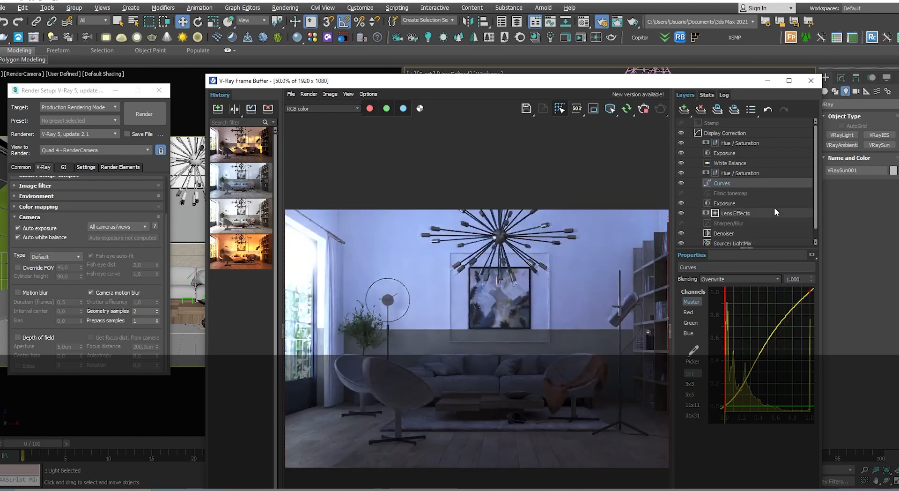
left_click(681, 163)
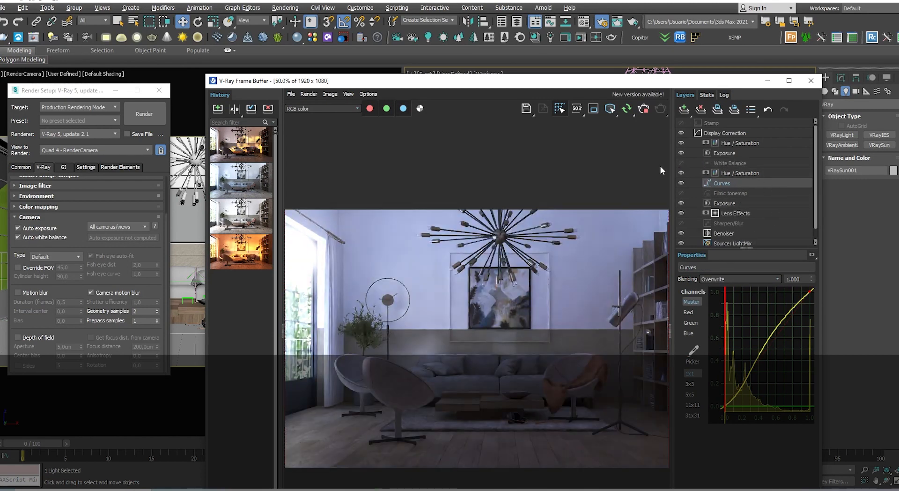
Maximize the frame buffer and examine the sofa, coffee table, rug and chairs in the sun-and-sky render.
left_click(788, 81)
scroll(427, 332, "up", 3)
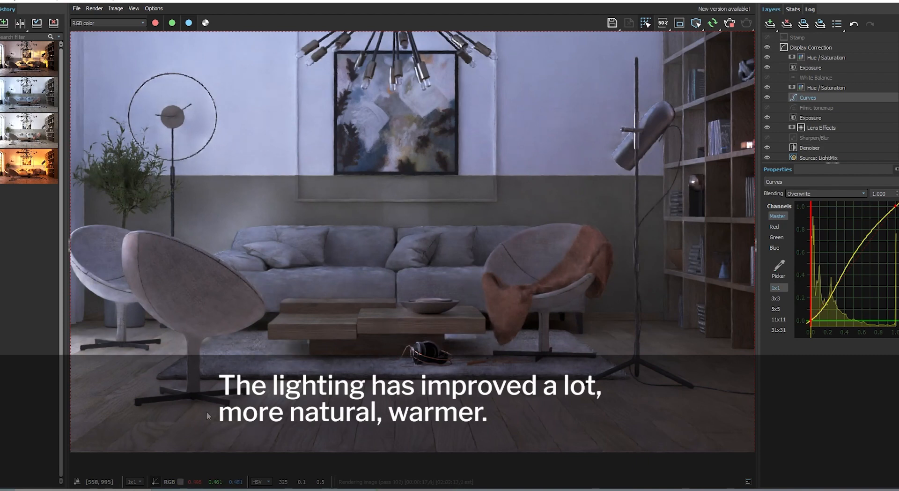
scroll(207, 411, "up", 3)
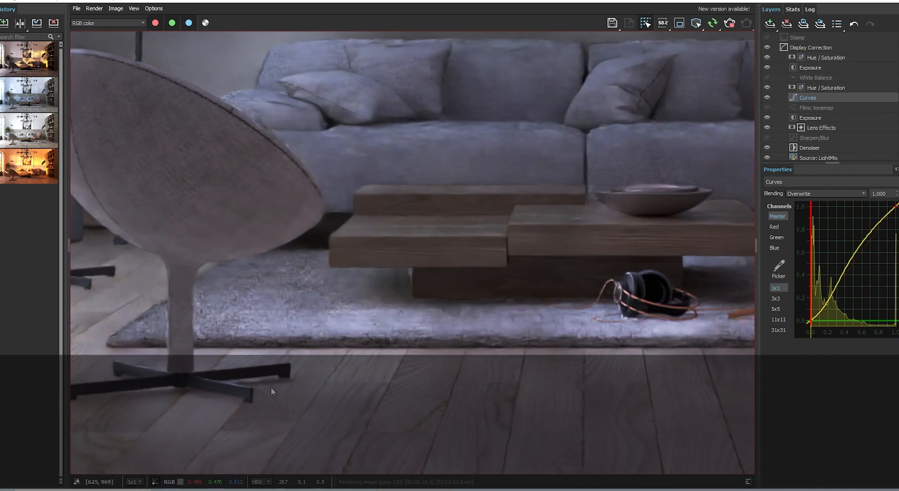
Examine the full sun-and-sky render, checking the overall brightness, the window side and the armchair with the throw.
scroll(272, 391, "down", 3)
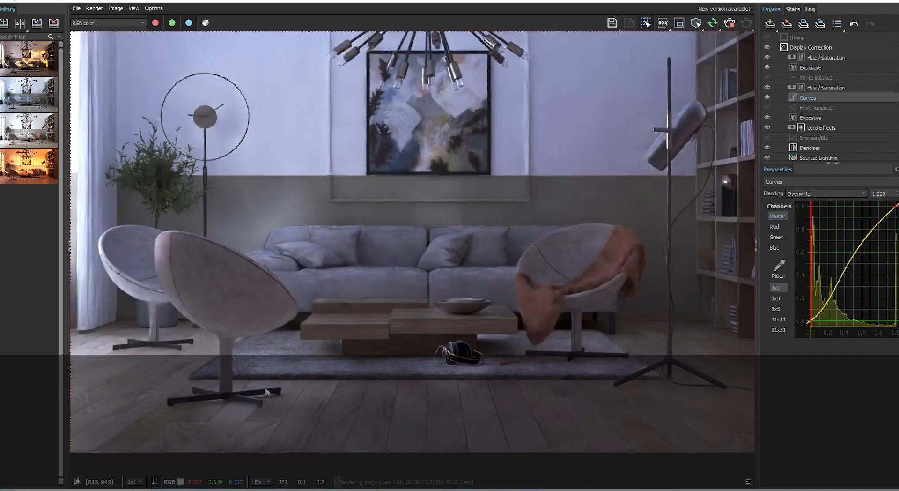
scroll(265, 387, "down", 2)
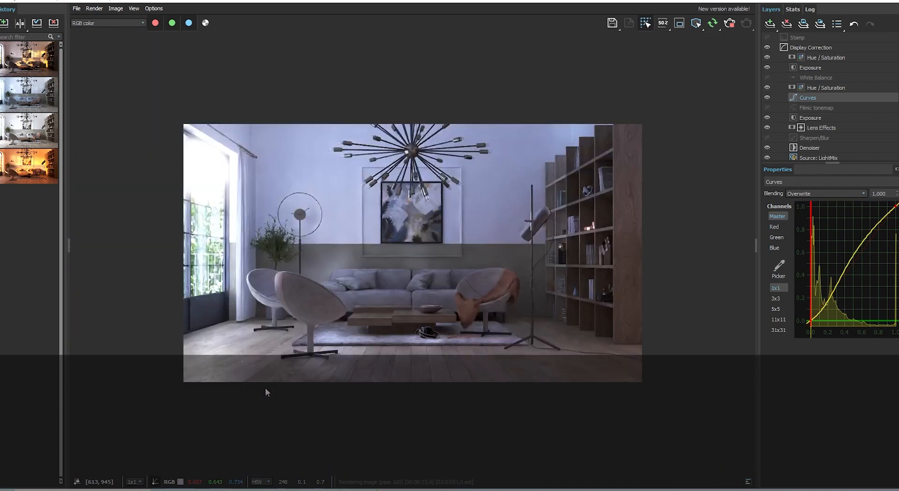
scroll(262, 195, "up", 2)
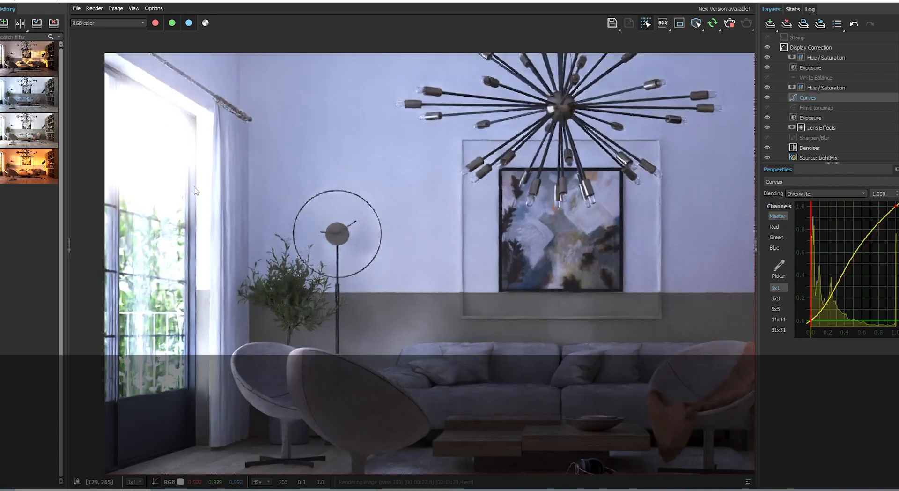
scroll(274, 282, "down", 1)
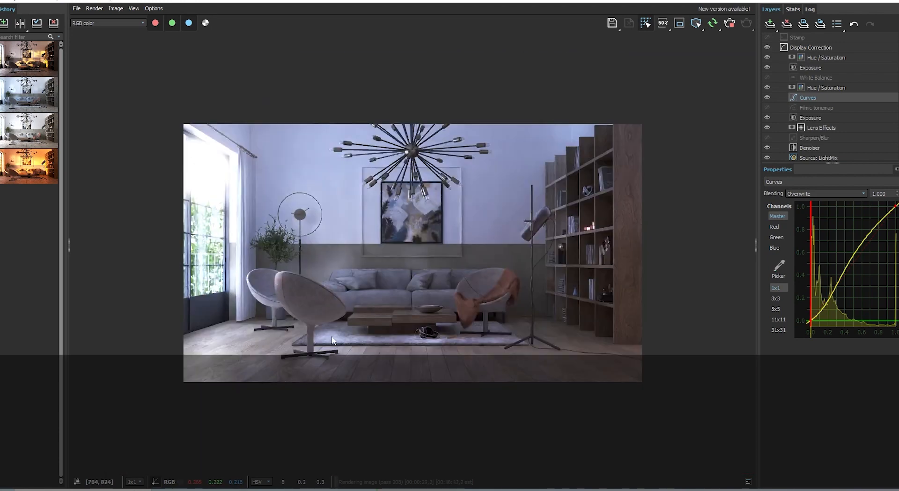
scroll(355, 358, "up", 1)
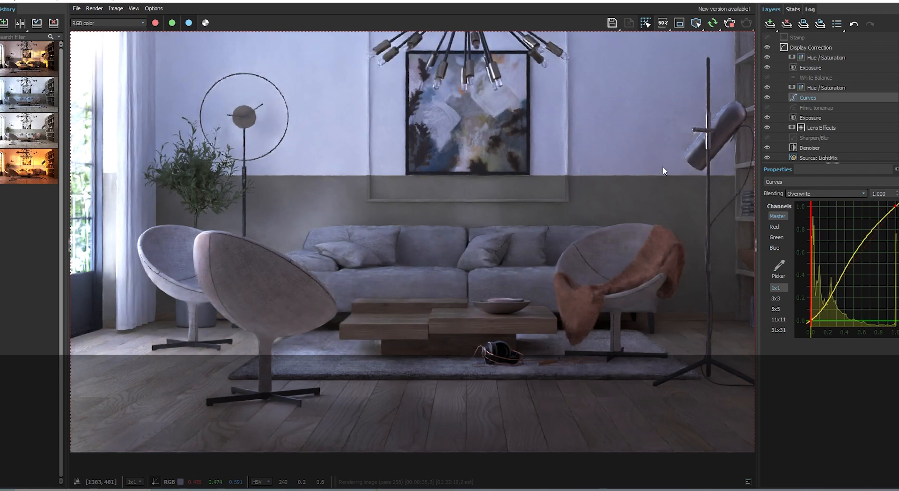
scroll(661, 229, "up", 1)
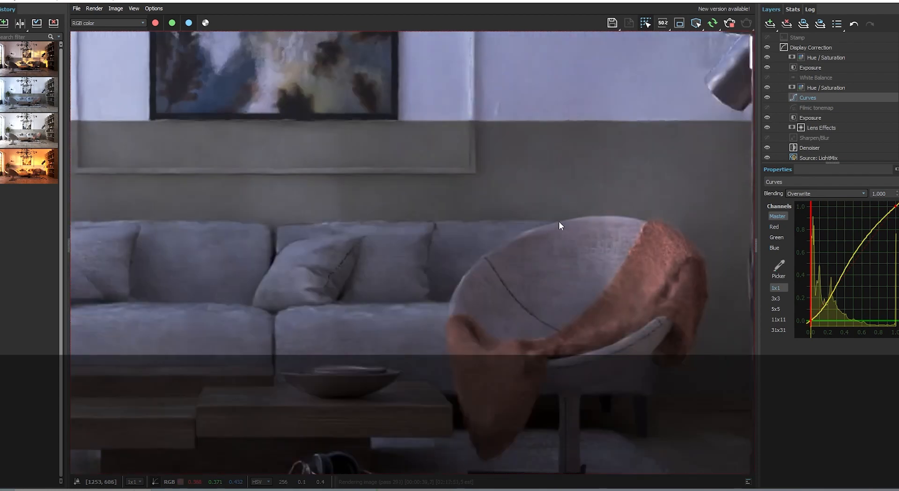
scroll(559, 222, "down", 1)
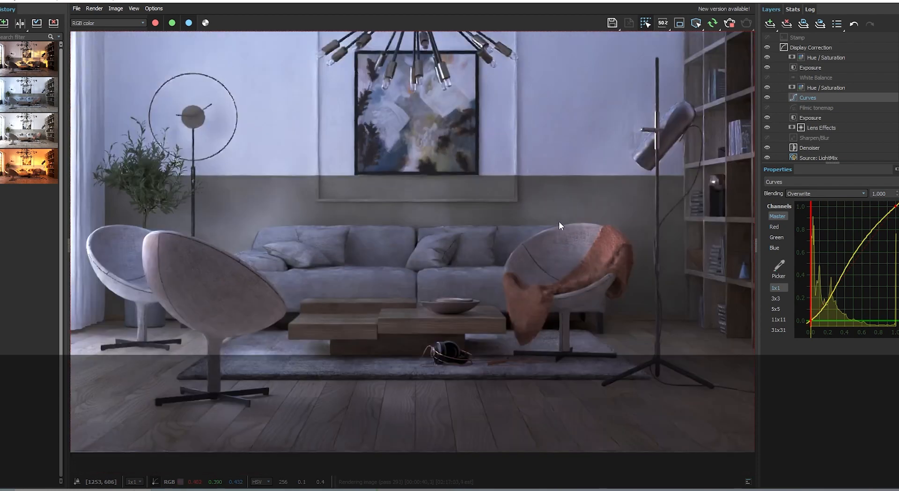
Stop the interactive render and start a production render of the sun-and-sky lighting.
left_click(730, 24)
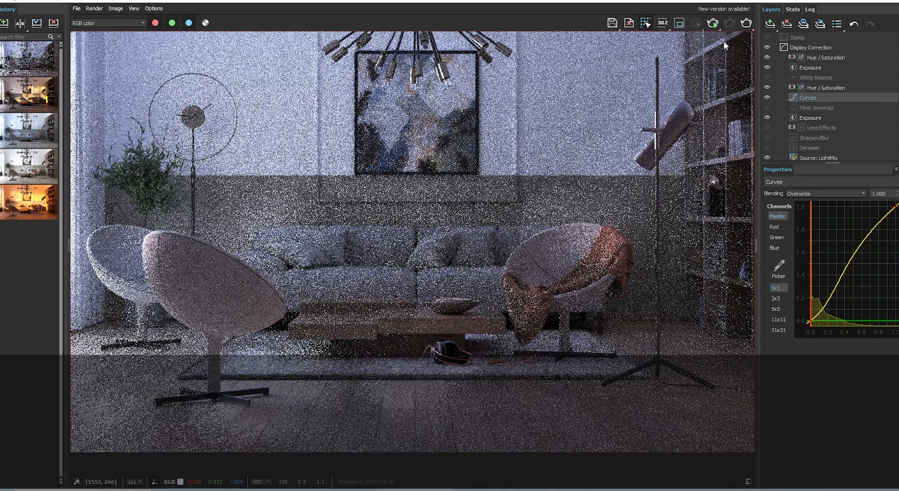
left_click(746, 24)
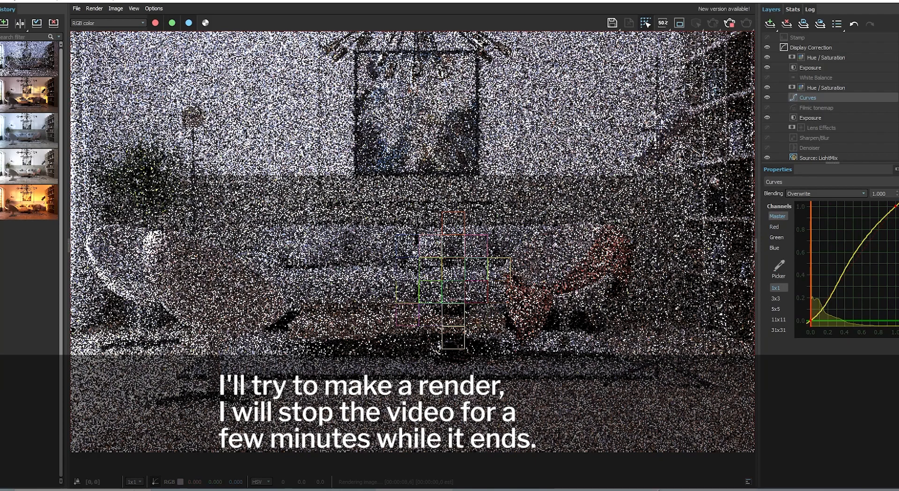
key("alt+Tab")
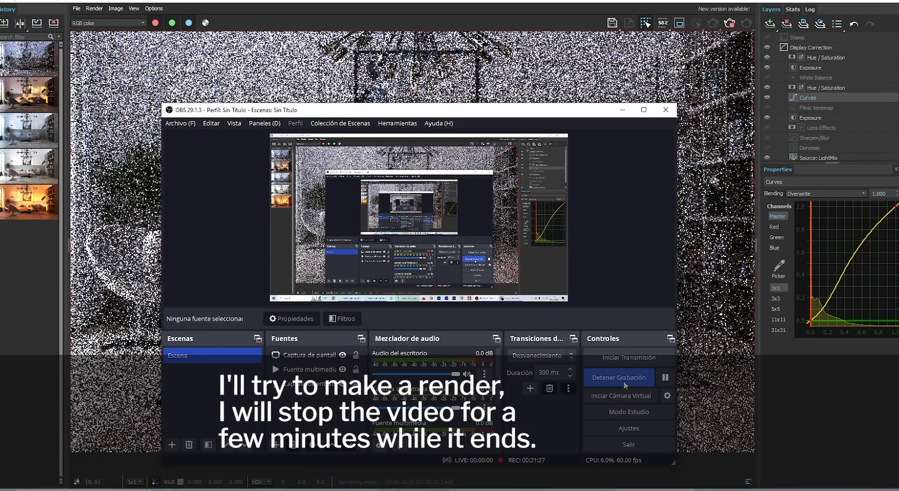
left_click(663, 379)
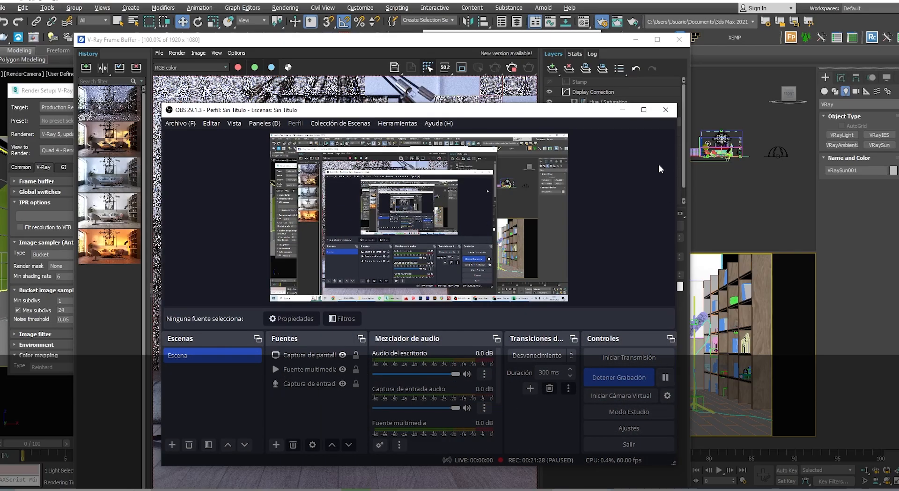
left_click(623, 111)
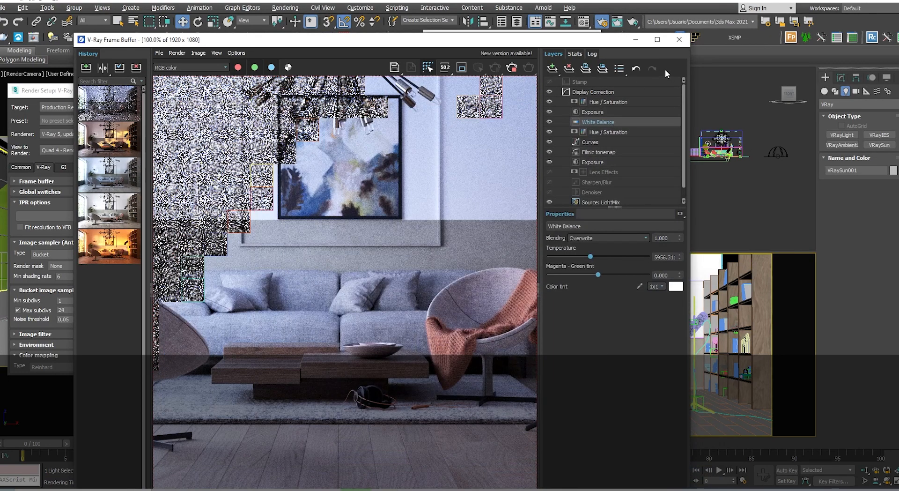
Maximize the frame buffer to check the production render, stop it and put the frame buffer away.
left_click(657, 39)
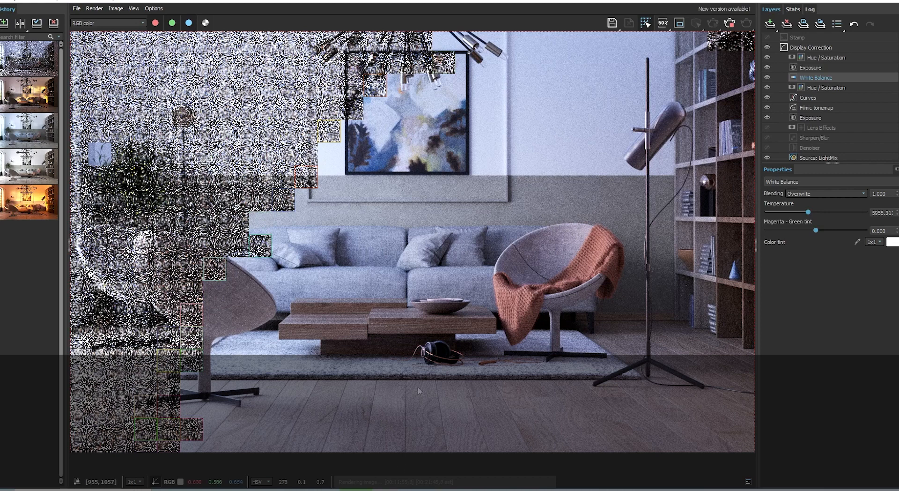
left_click(730, 24)
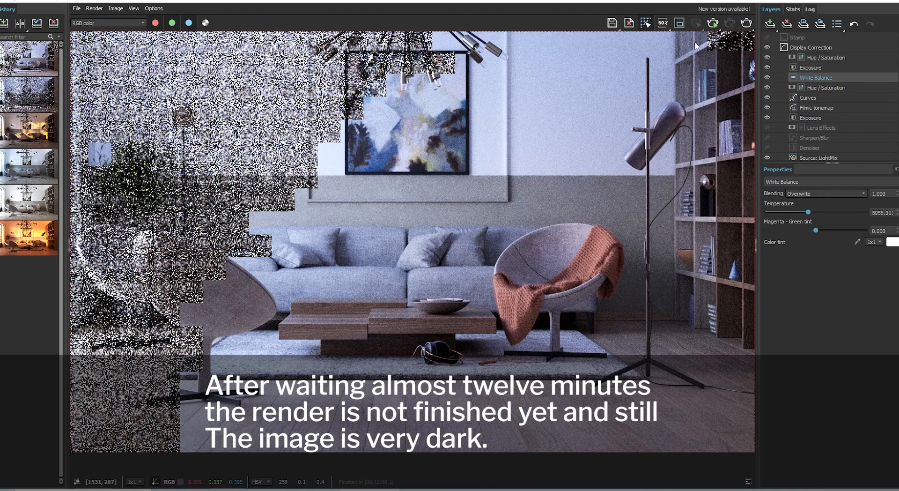
left_click(862, 2)
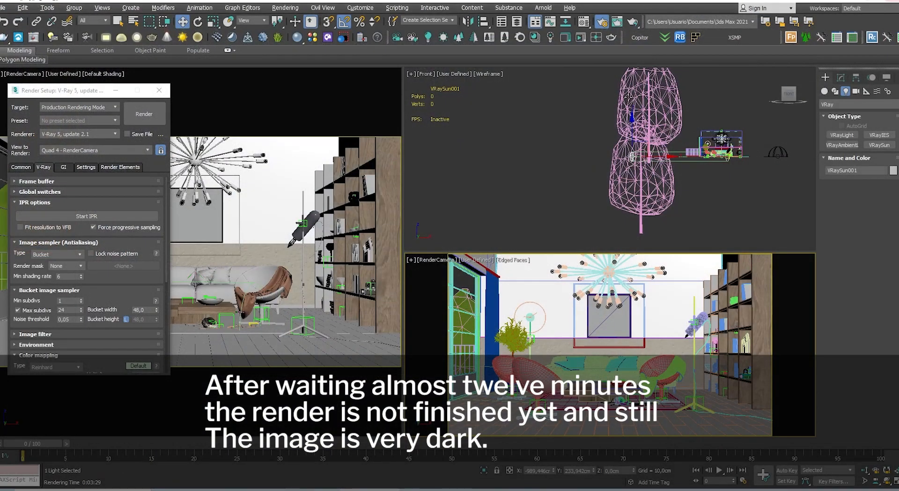
Switch the Front viewport to the Top view and place a V-Ray dome light outside the room near the sun.
left_click(536, 129)
left_click(428, 74)
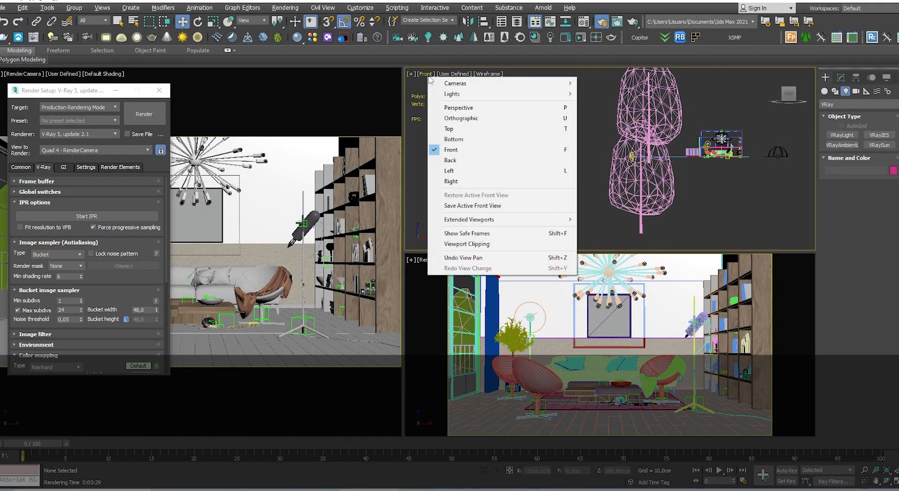
left_click(448, 129)
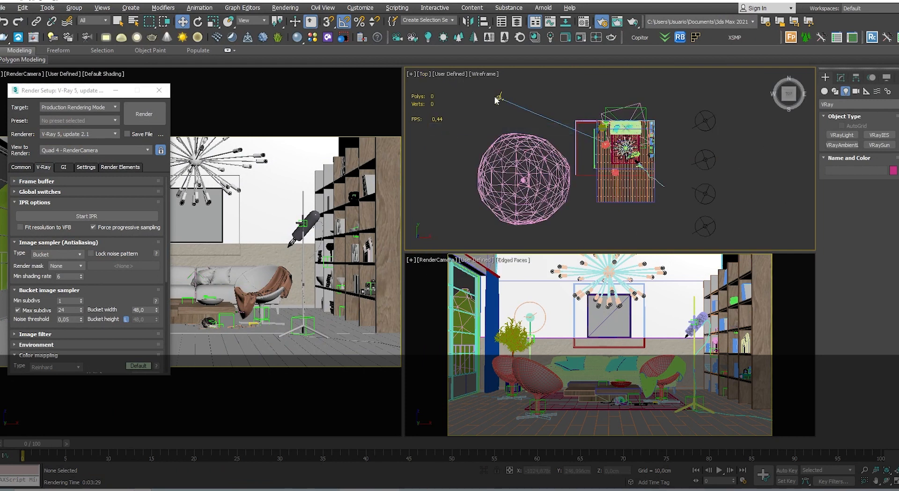
middle_click_drag(499, 98, 508, 109)
middle_click_drag(637, 123, 640, 125)
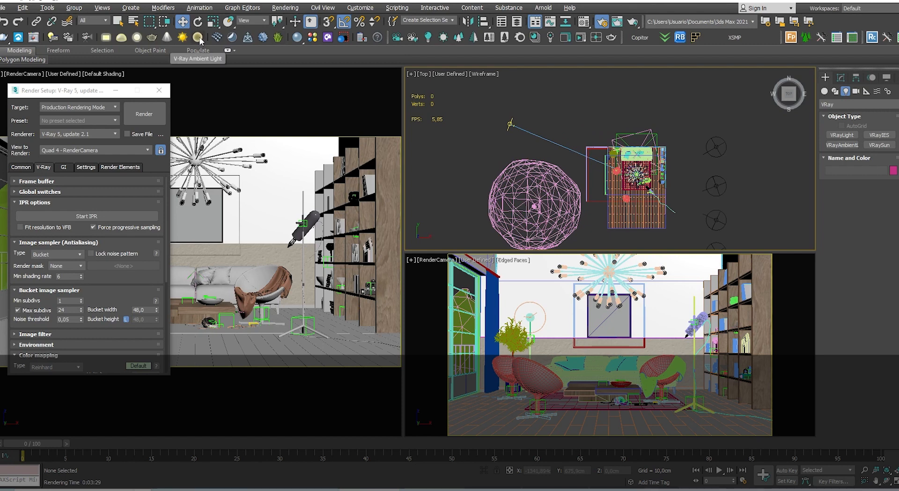
left_click(121, 37)
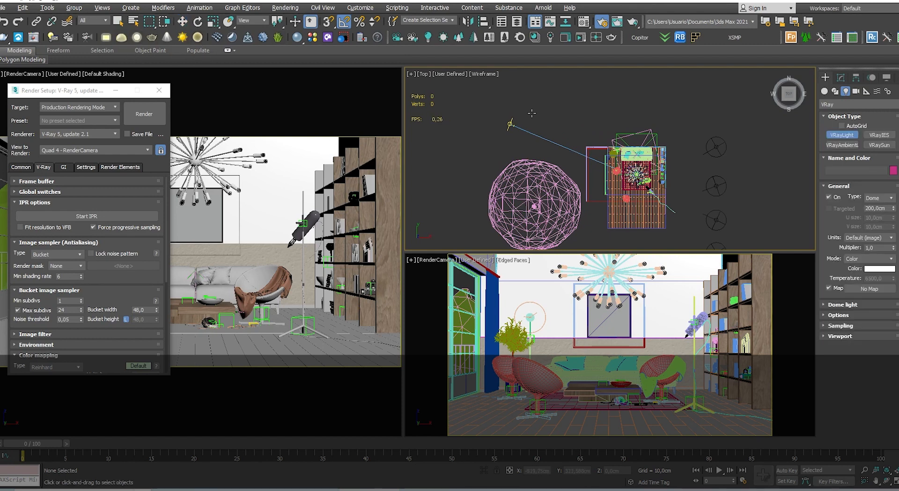
left_click(547, 113)
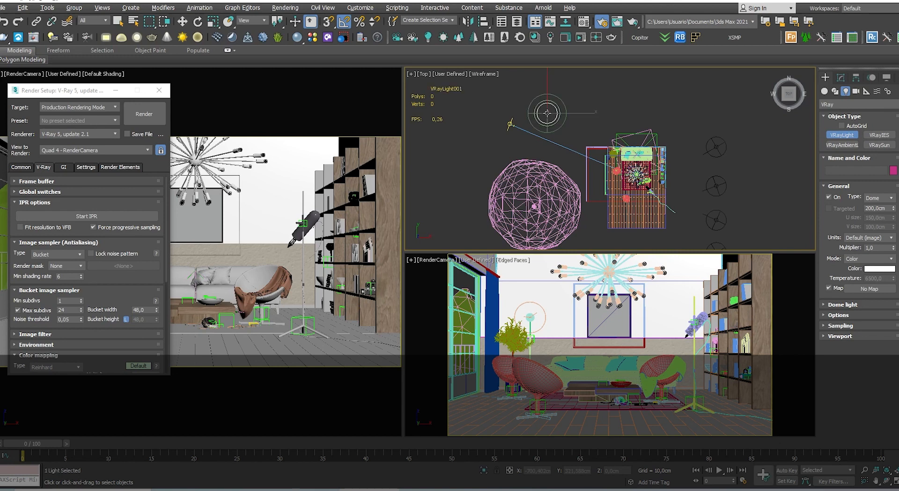
right_click(591, 123)
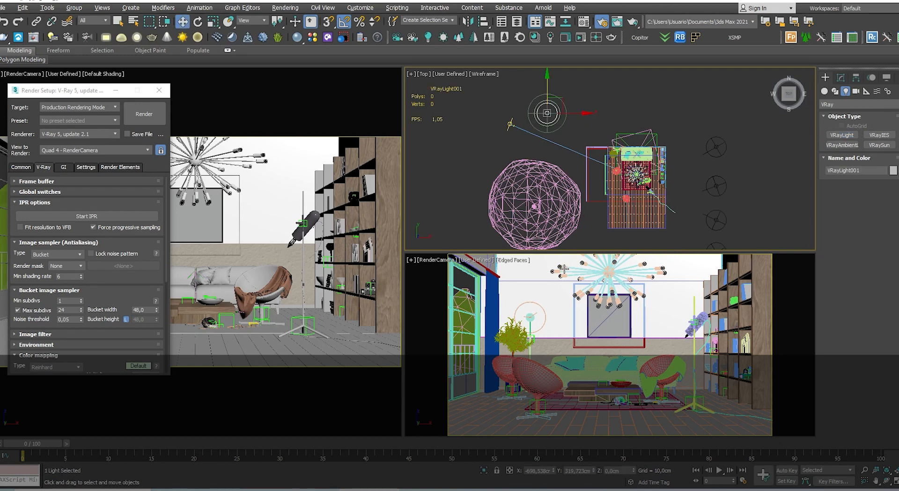
Activate the RenderCamera viewport, bring back the frame buffer and start a production render with the dome light.
right_click(566, 290)
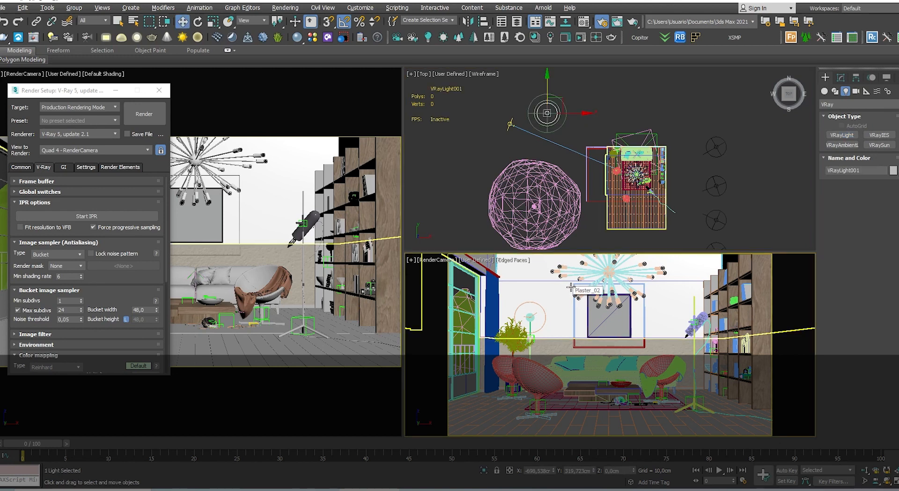
right_click(560, 333)
left_click(614, 454)
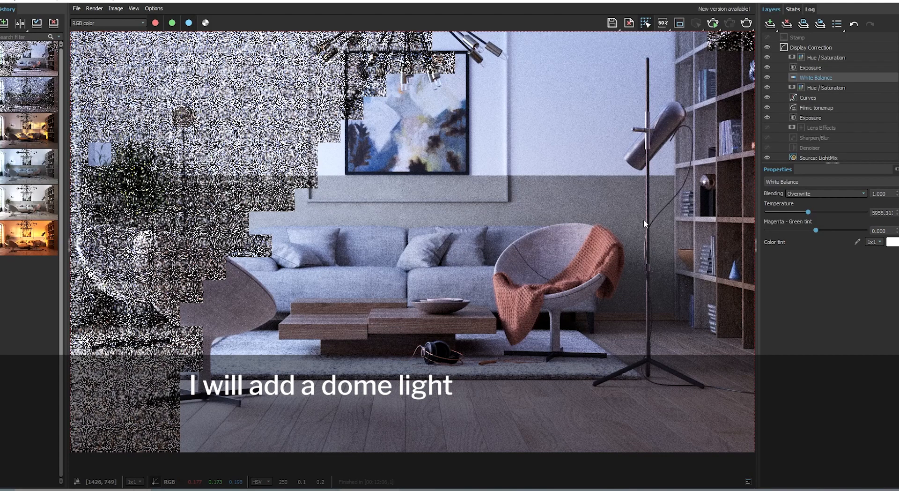
left_click(747, 24)
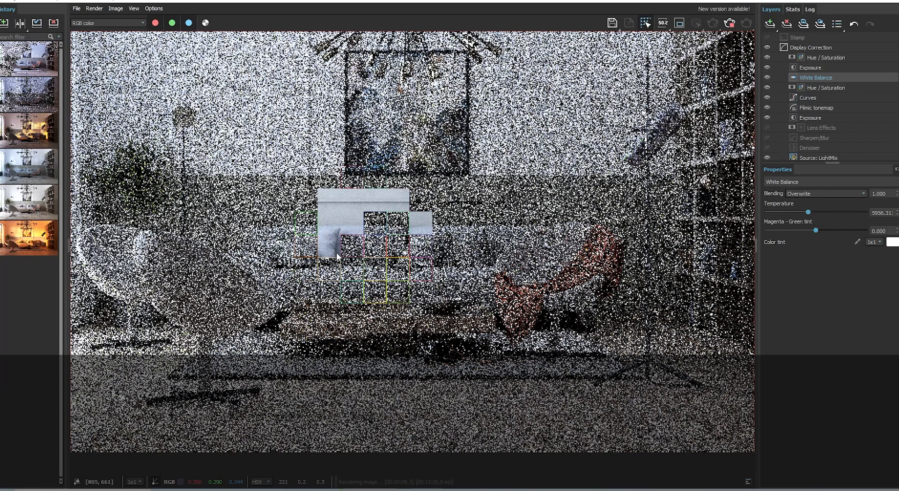
Check the first rendered buckets around the sofa and set the exposure of the Exposure layer above White Balance to 0.100.
scroll(336, 251, "up", 1)
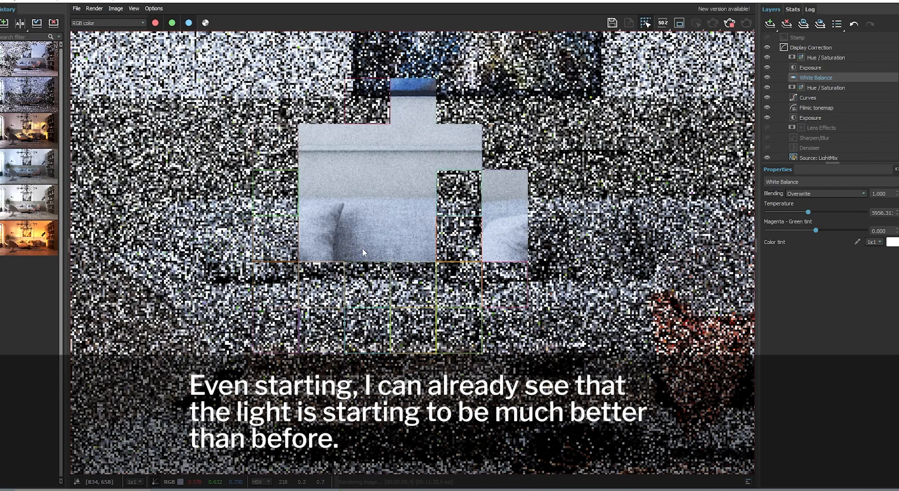
scroll(363, 239, "down", 1)
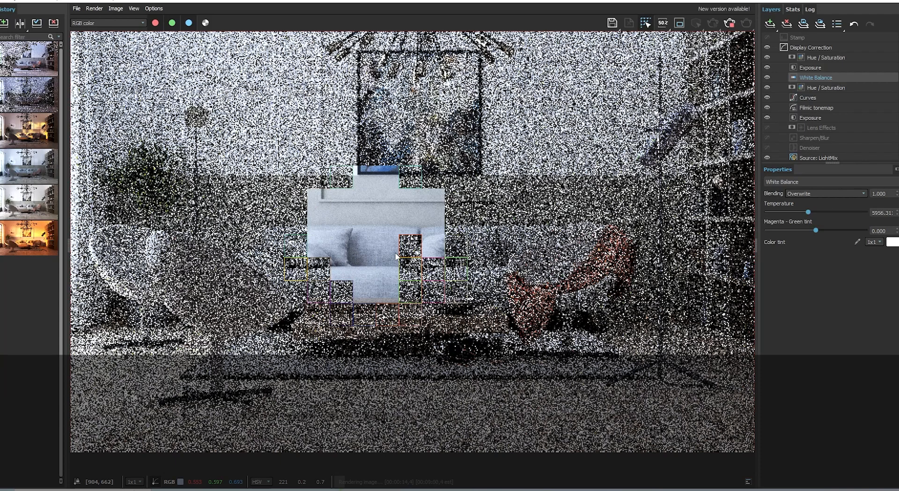
scroll(396, 256, "down", 1)
scroll(380, 267, "up", 2)
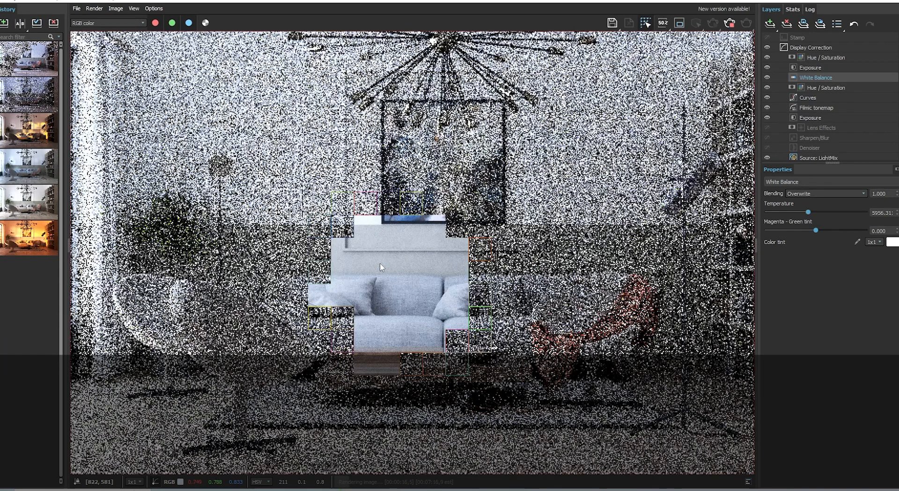
left_click(806, 69)
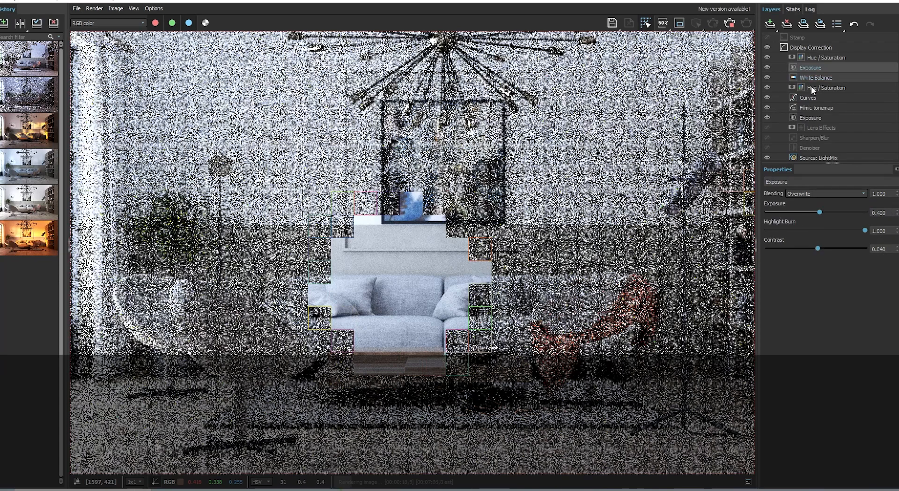
left_click(880, 212)
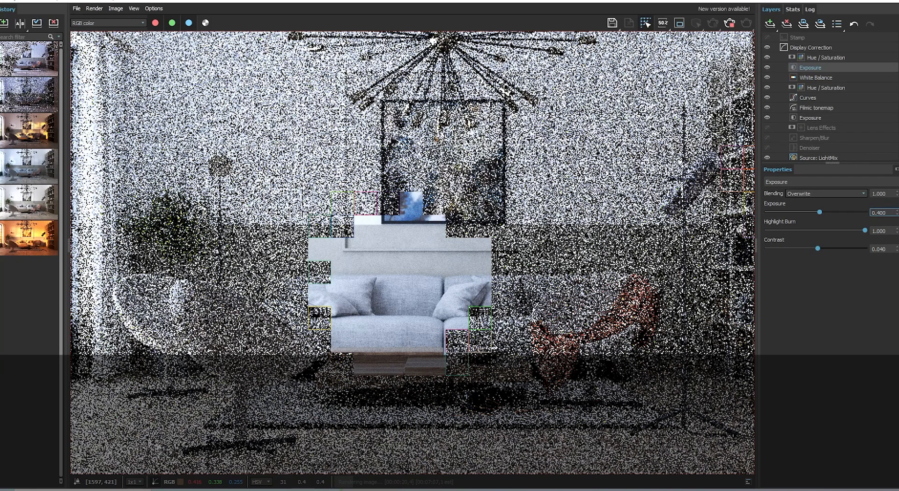
key("BackSpace")
key("BackSpace")
key("BackSpace")
type("1")
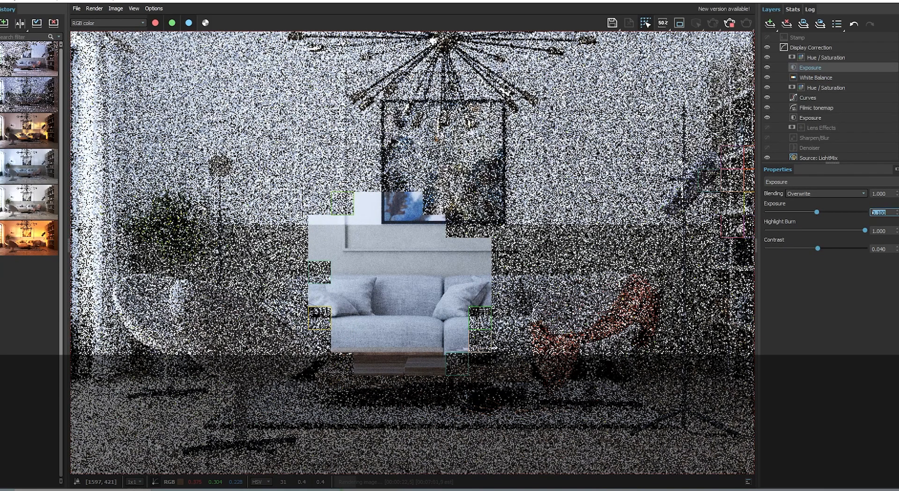
key("Return")
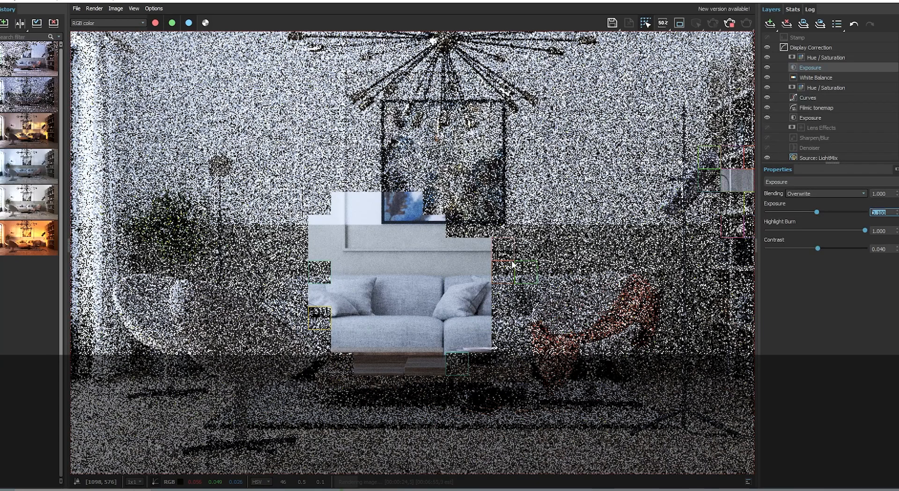
mouse_move(582, 490)
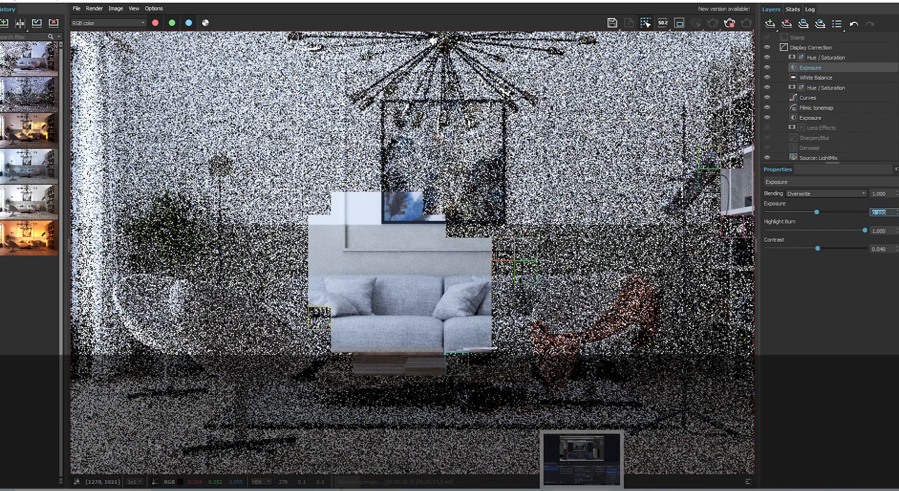
left_click(581, 458)
left_click(665, 377)
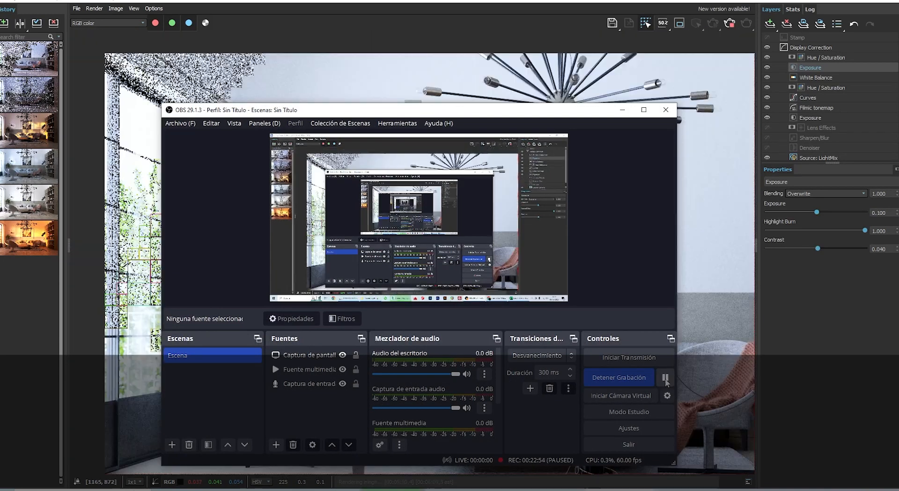
left_click(665, 377)
left_click(621, 111)
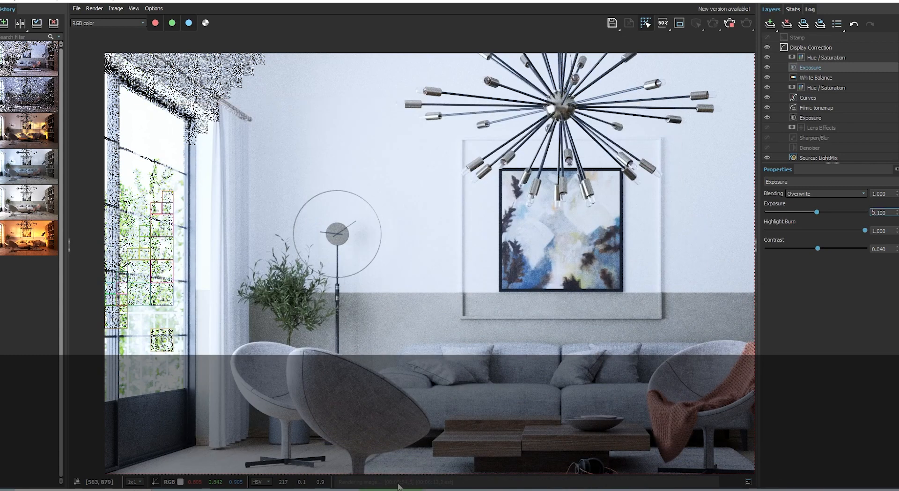
scroll(323, 208, "down", 1)
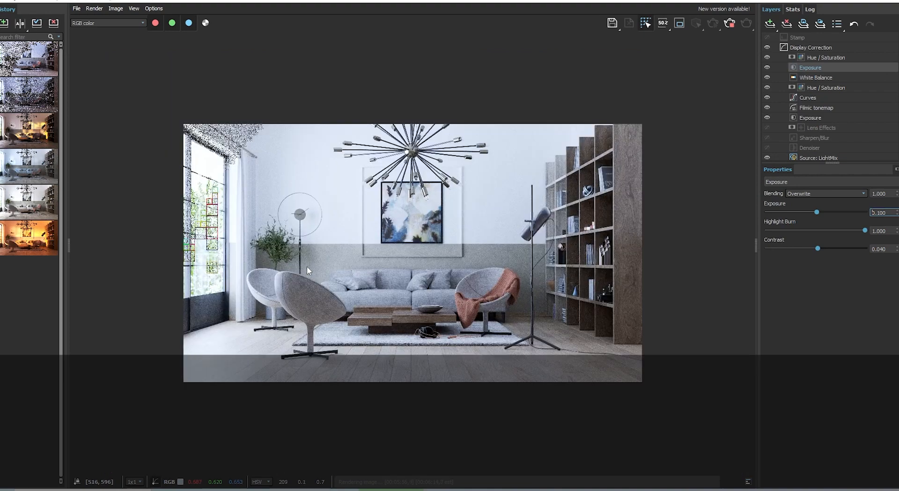
Examine the dome light render as it finishes, checking the window, sofa, coffee table and armchairs up close and in full.
scroll(196, 221, "up", 1)
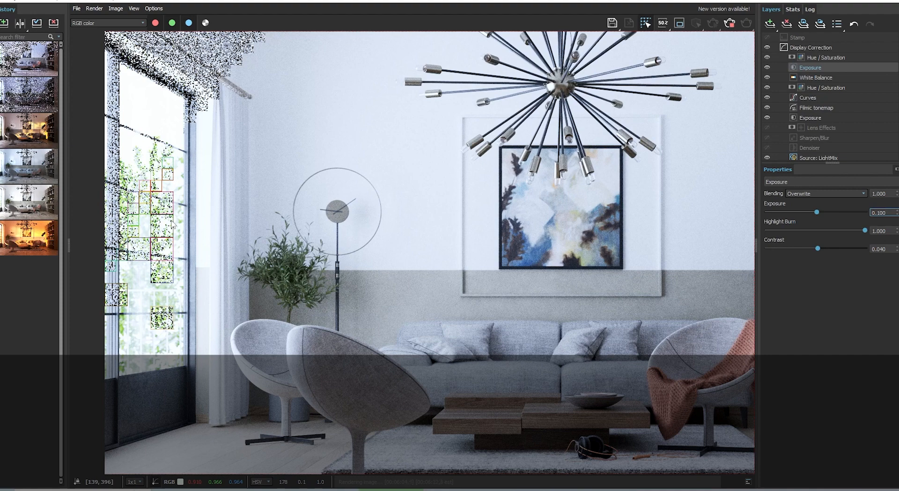
scroll(173, 224, "down", 2)
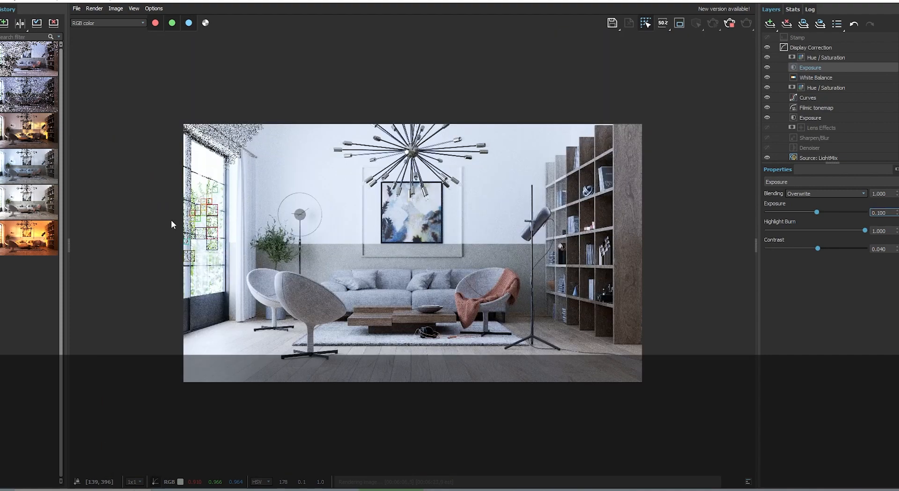
scroll(160, 202, "up", 2)
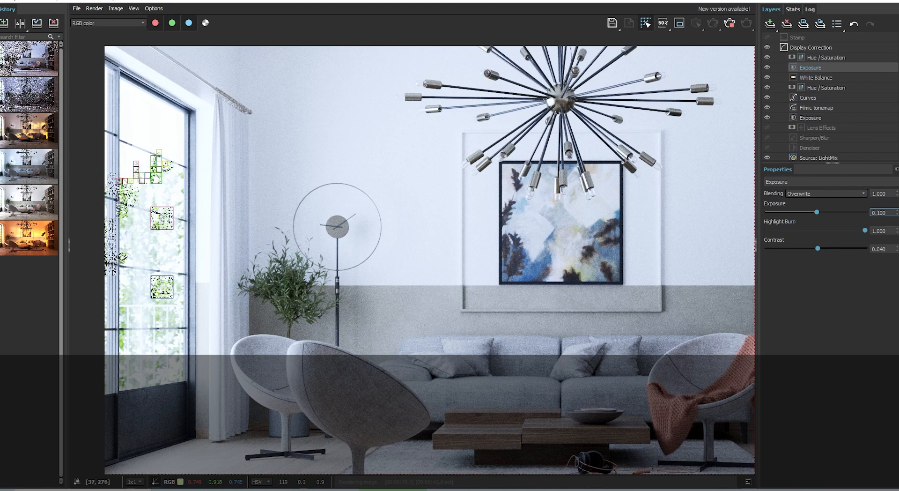
scroll(123, 182, "down", 1)
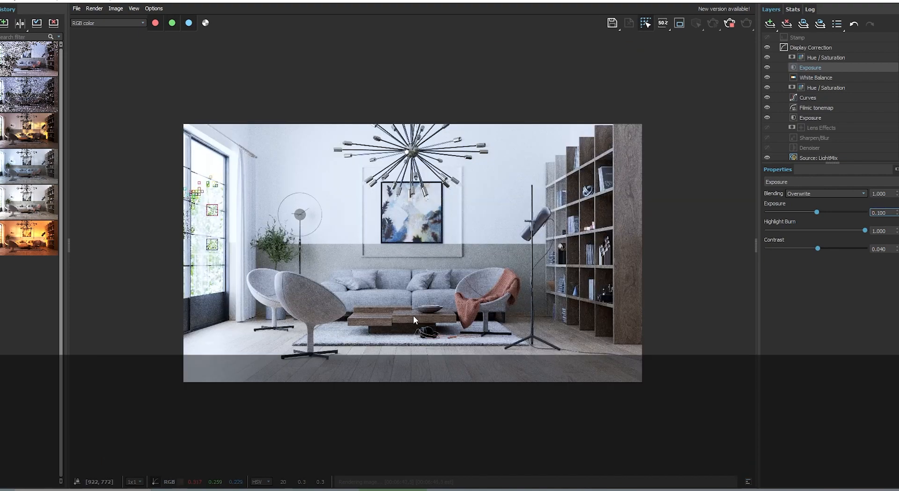
scroll(413, 316, "up", 1)
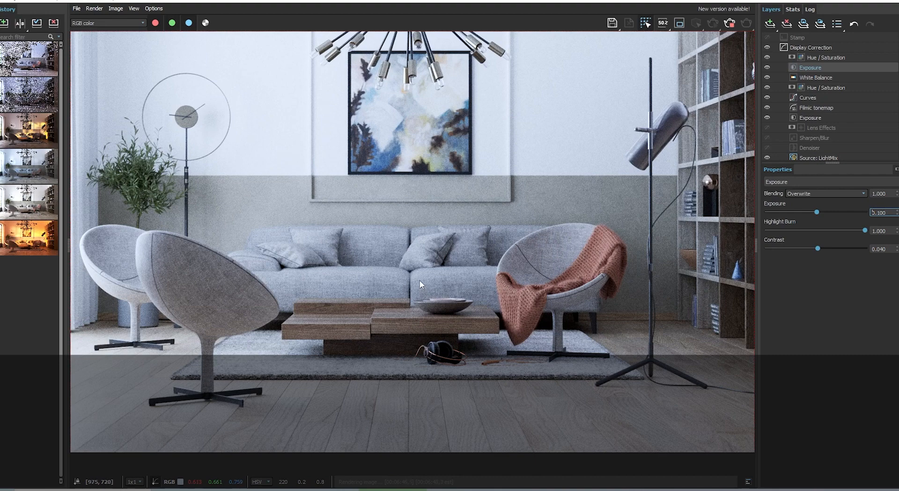
scroll(420, 284, "up", 1)
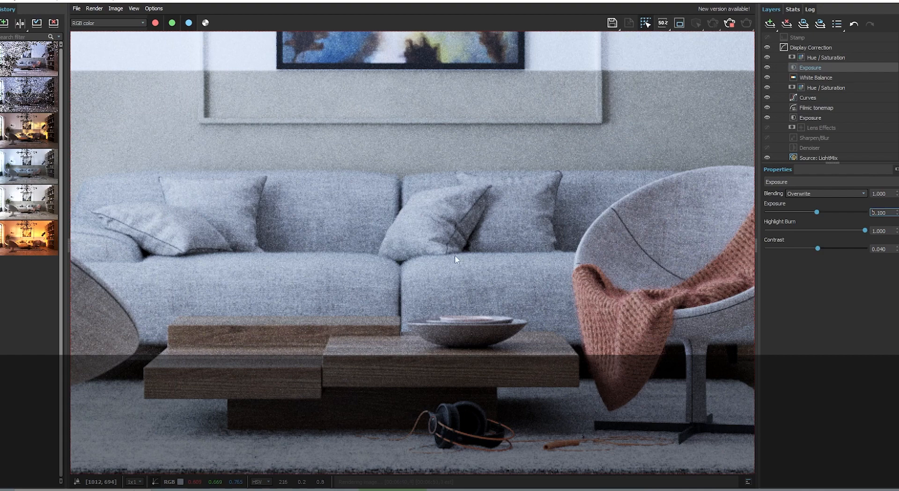
scroll(454, 256, "down", 1)
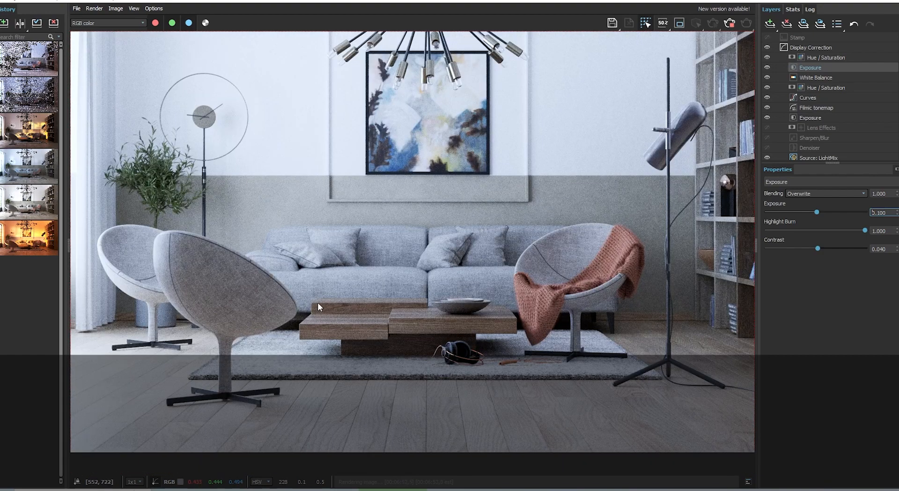
scroll(338, 328, "up", 1)
scroll(374, 336, "up", 1)
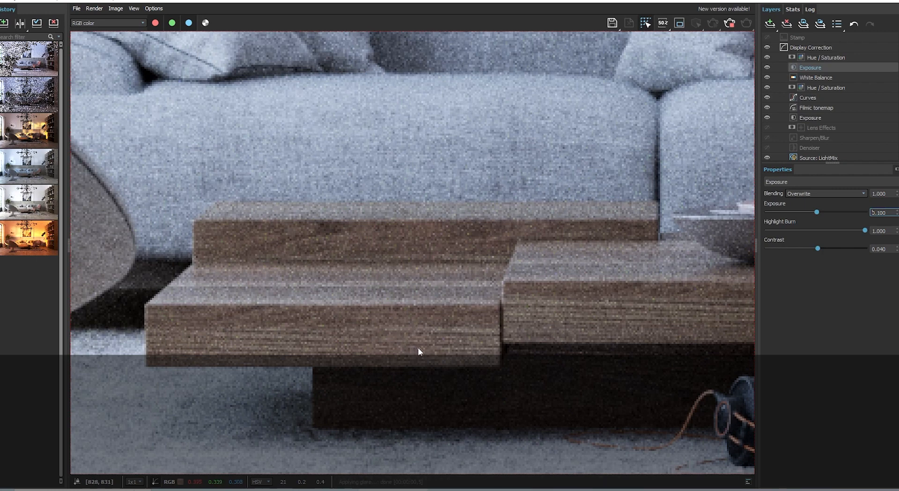
scroll(418, 352, "down", 2)
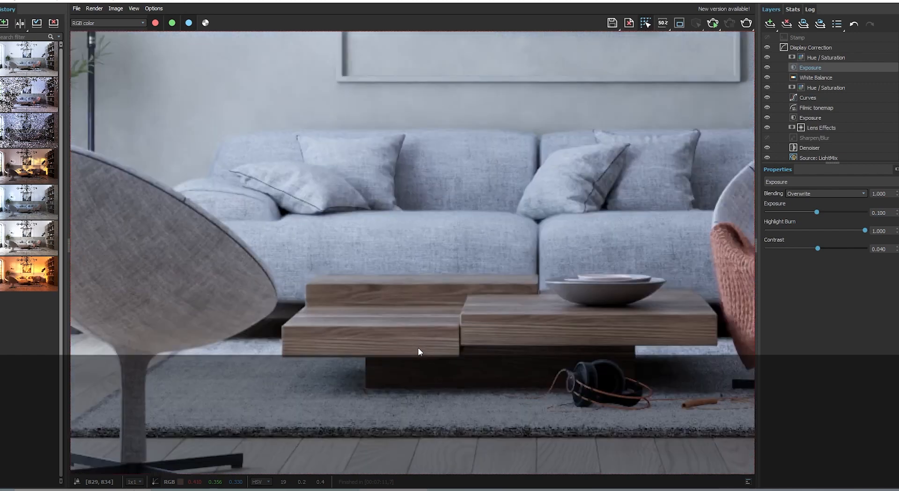
scroll(418, 351, "down", 2)
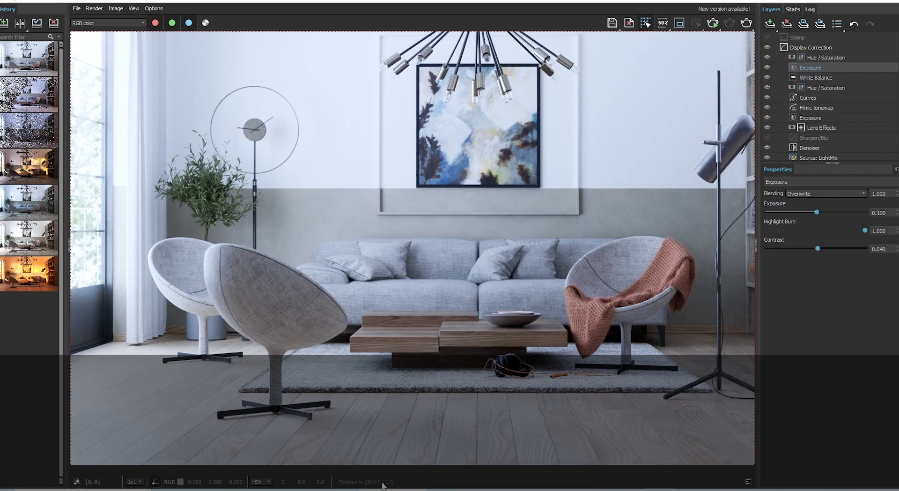
scroll(330, 262, "down", 2)
scroll(323, 248, "up", 2)
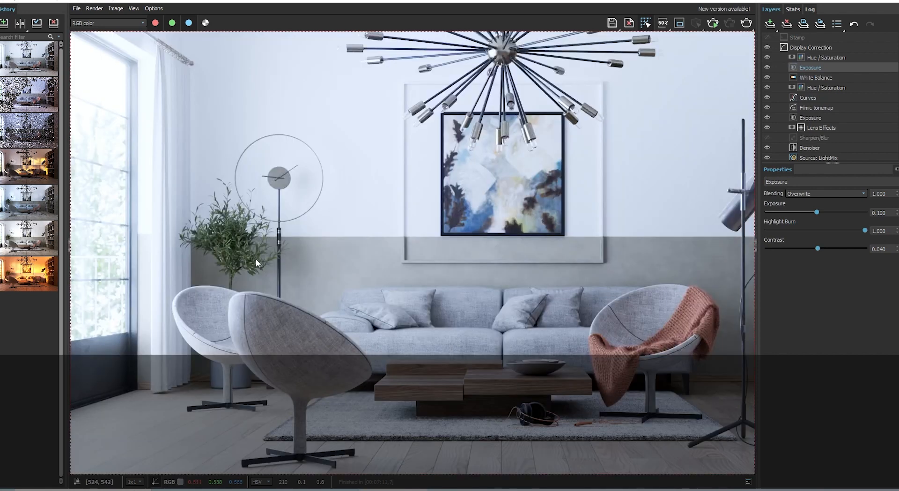
Try the AMPAS, Hable and Power curve types on the Filmic tonemap layer in the ACEScg tone mapping space.
left_click(827, 107)
left_click(839, 205)
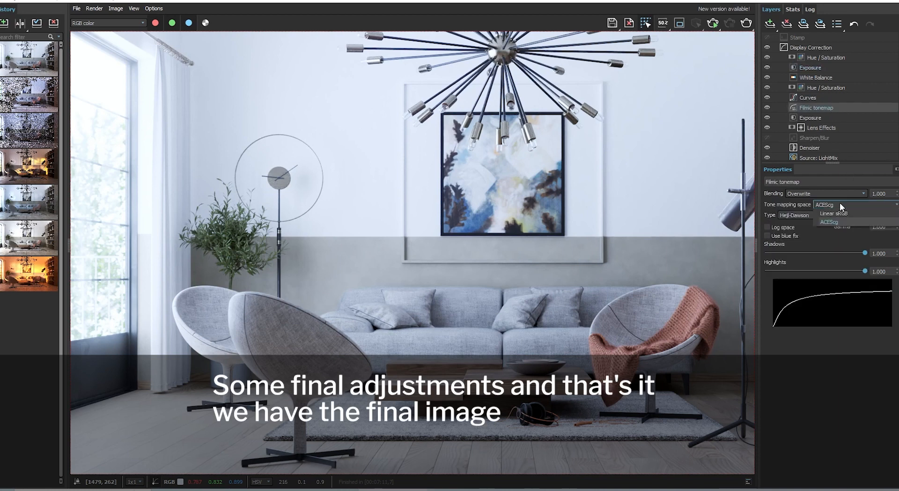
left_click(839, 204)
left_click(816, 215)
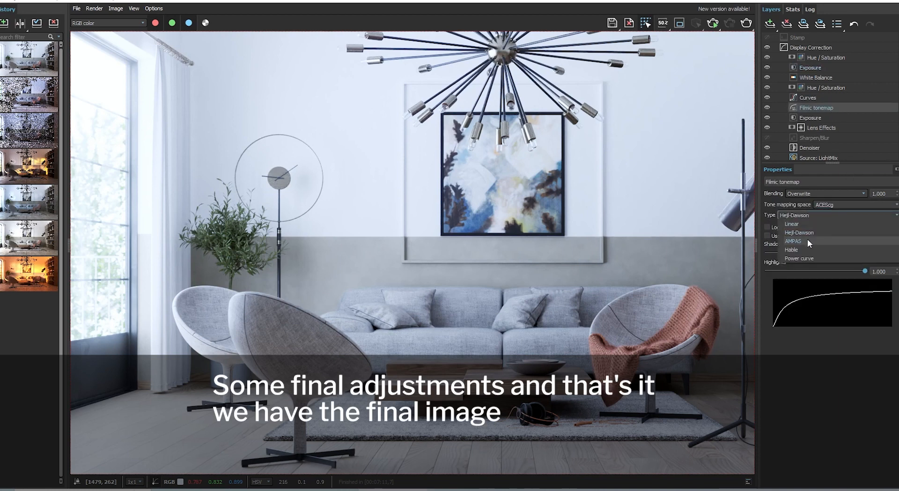
left_click(807, 239)
left_click(812, 215)
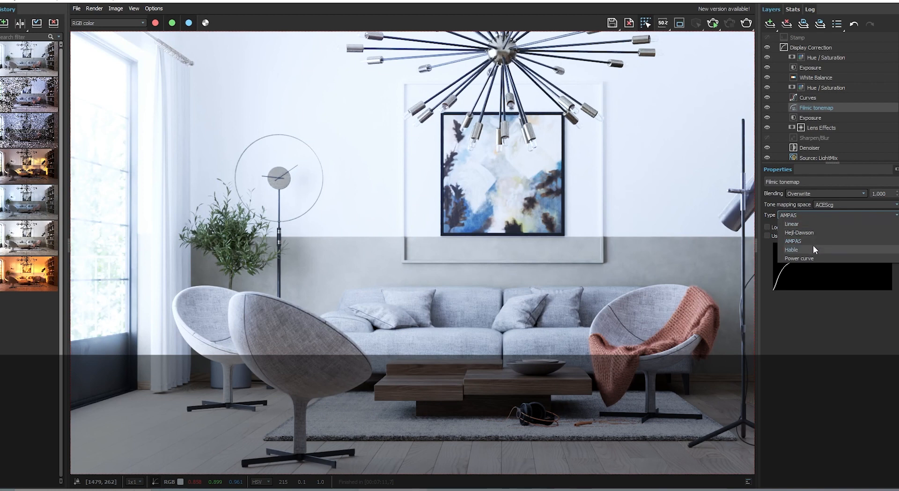
left_click(813, 247)
left_click(811, 214)
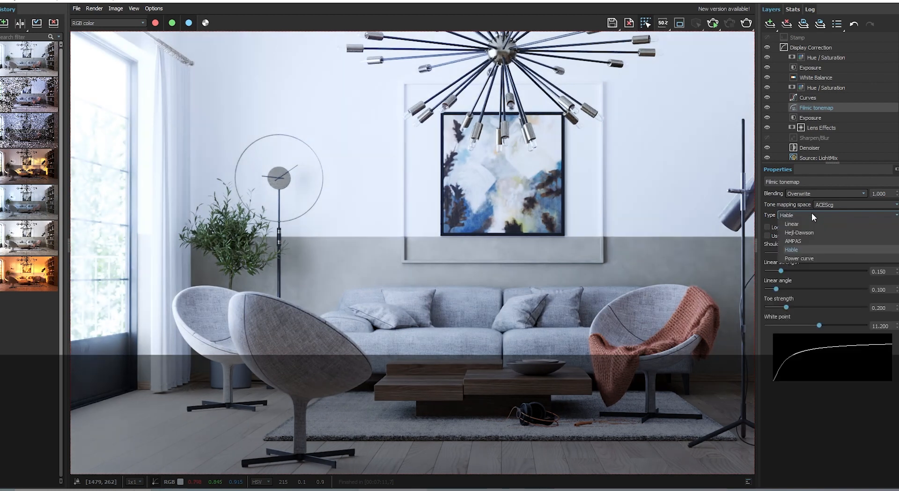
left_click(810, 257)
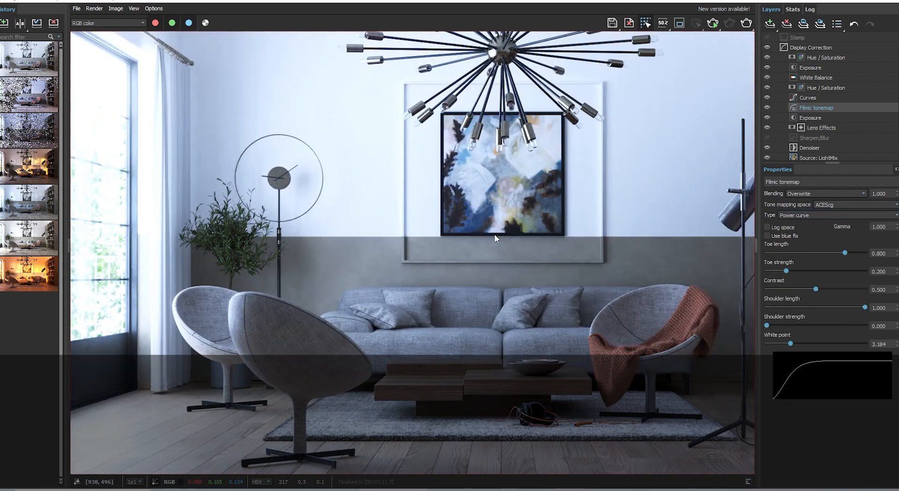
scroll(495, 235, "down", 1)
scroll(469, 237, "up", 1)
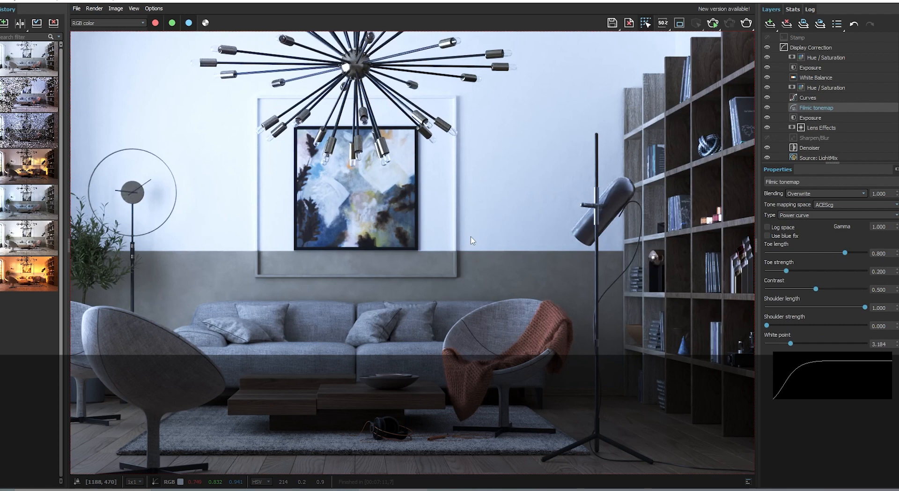
Try the Linear type on the Filmic tonemap layer, then return it to Hejl-Dawson and check the whole room.
left_click(832, 205)
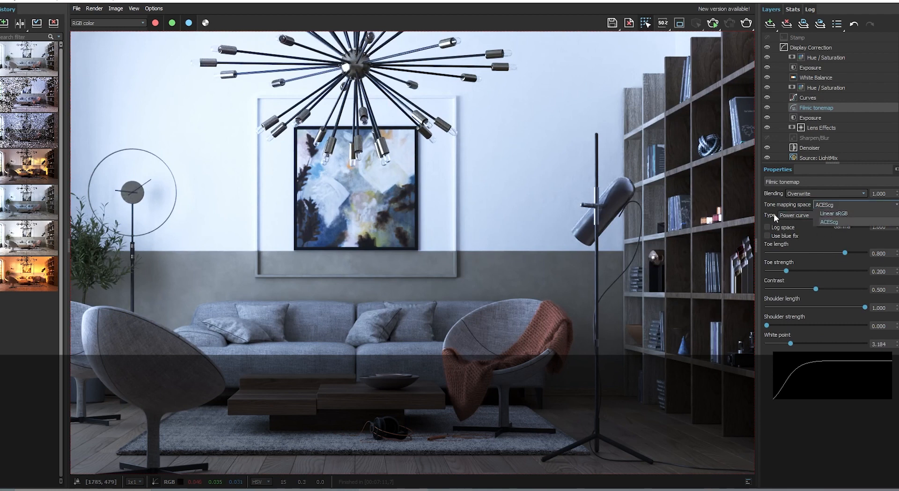
left_click(791, 213)
left_click(800, 223)
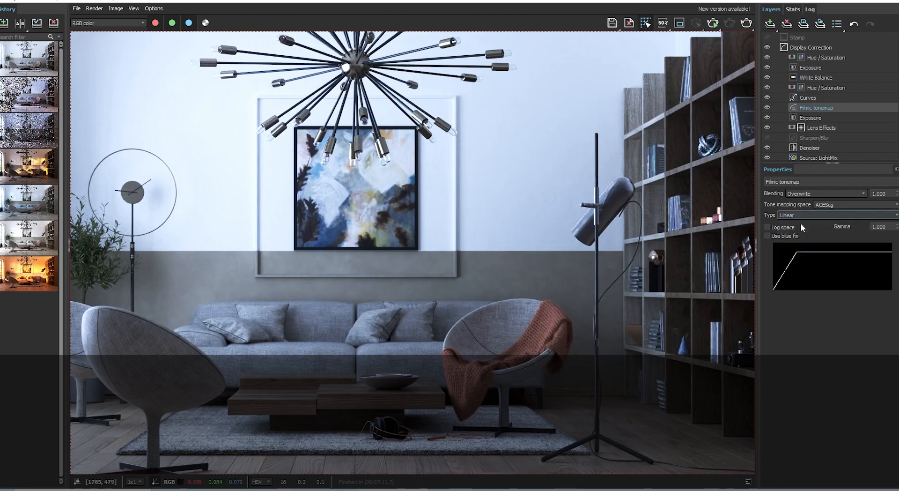
left_click(805, 213)
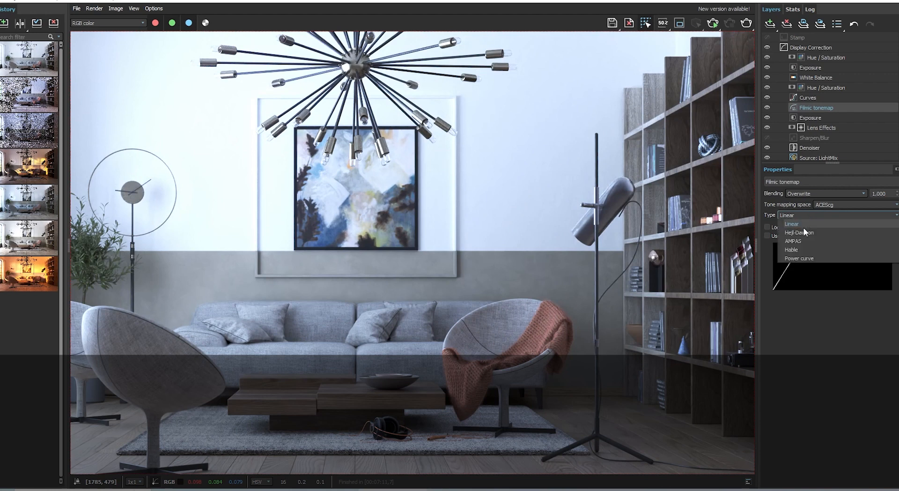
left_click(803, 231)
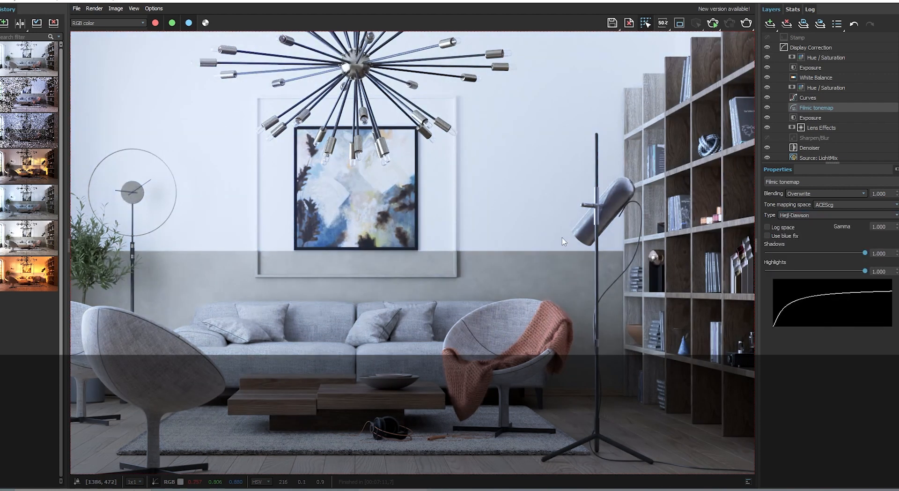
scroll(562, 236, "down", 1)
scroll(202, 194, "up", 1)
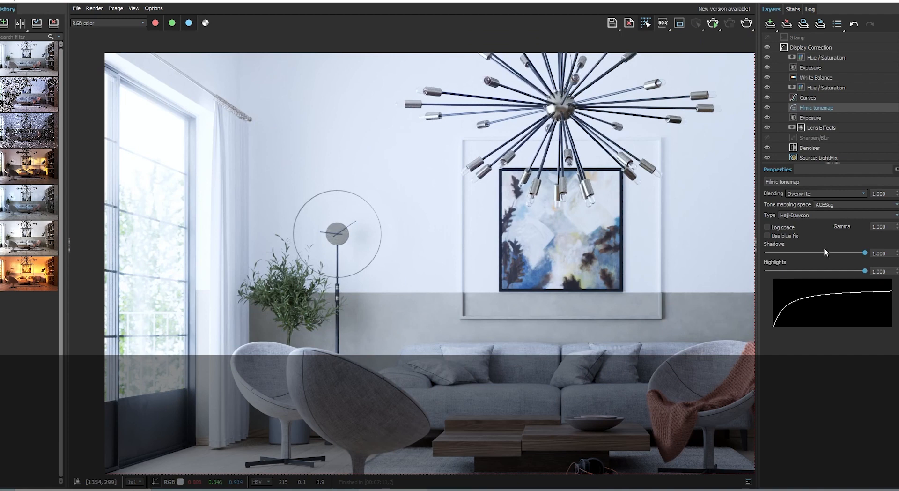
Compare Linear with Hejl-Dawson once more on the Filmic tonemap layer, ending on Hejl-Dawson with ACEScg kept.
left_click(835, 204)
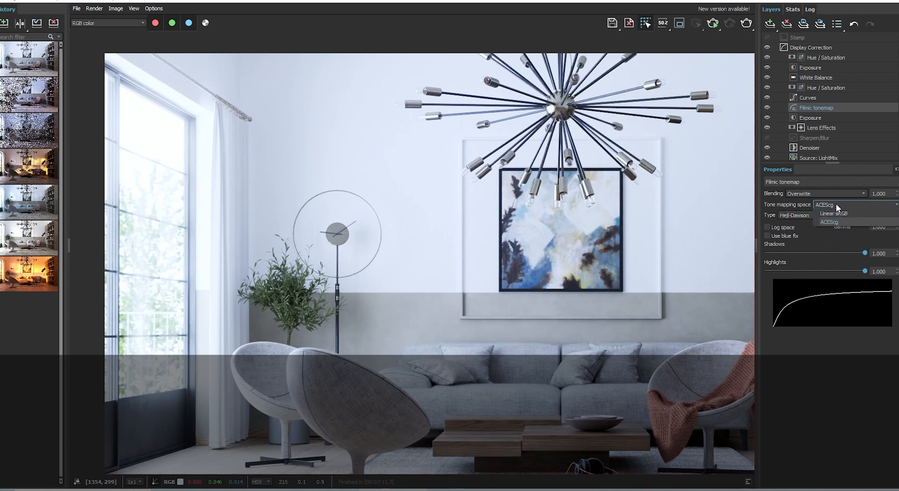
left_click(788, 214)
left_click(795, 223)
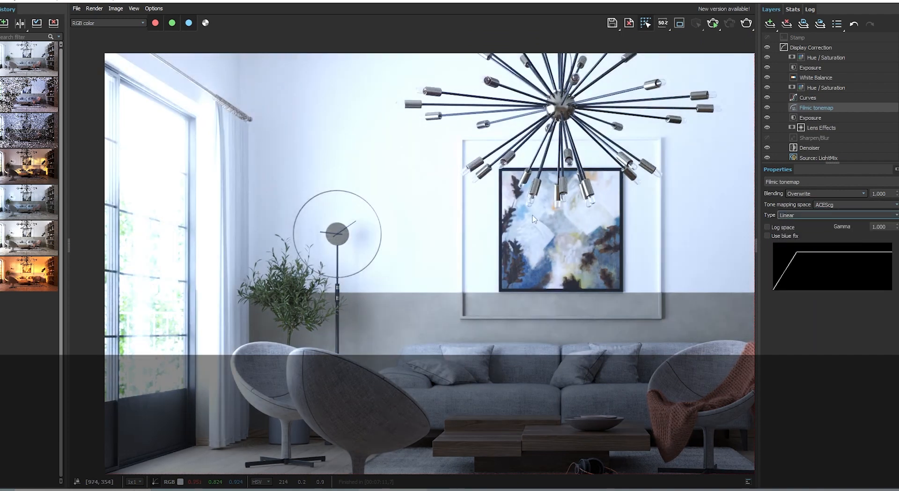
left_click(832, 204)
left_click(838, 205)
left_click(805, 216)
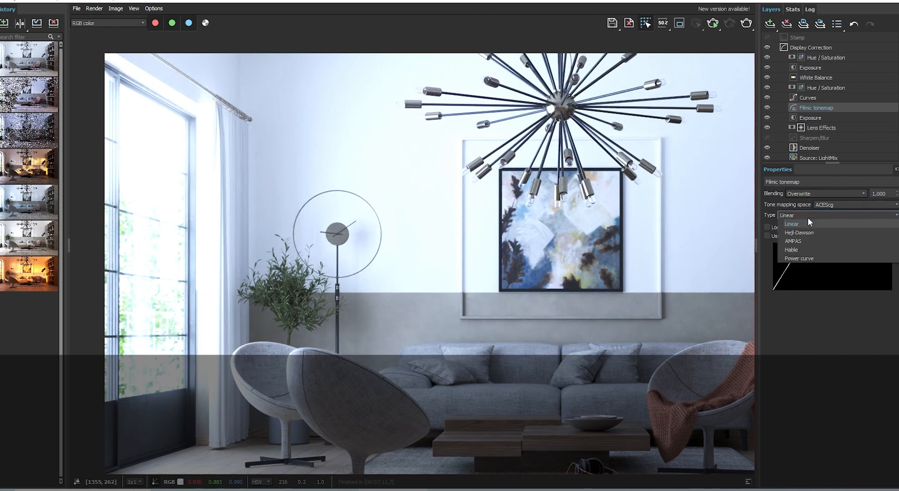
left_click(809, 230)
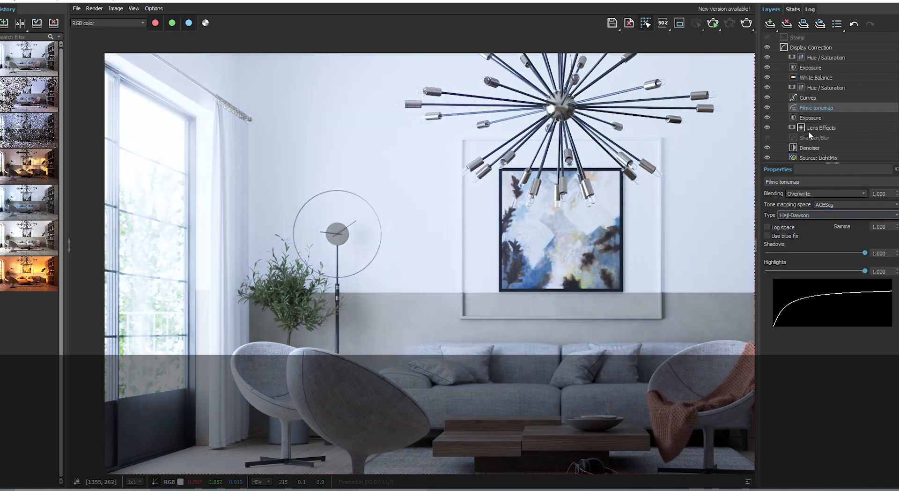
Set the exposure of the Exposure layer above White Balance to 0 and check the full image.
left_click(826, 66)
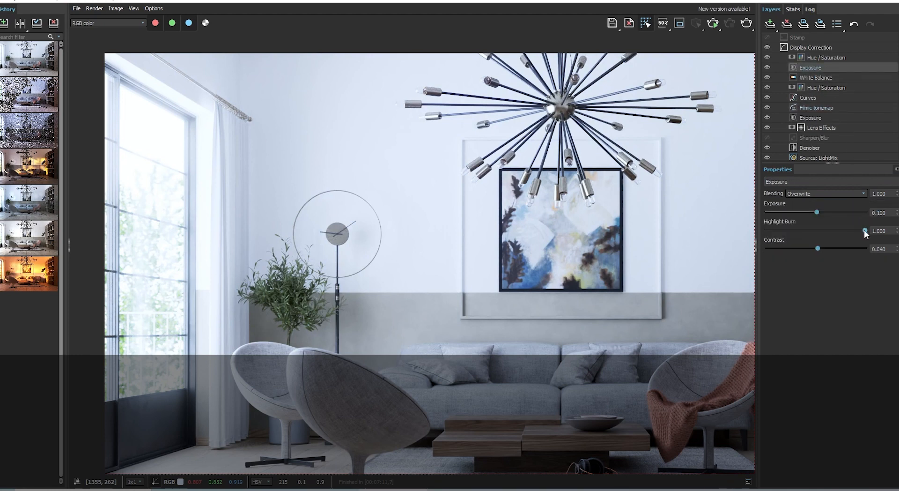
mouse_move(864, 229)
left_mouse_down()
mouse_move(732, 231)
mouse_move(865, 230)
left_mouse_up()
left_click_drag(816, 213, 814, 211)
left_click_drag(888, 212, 817, 213)
type("0")
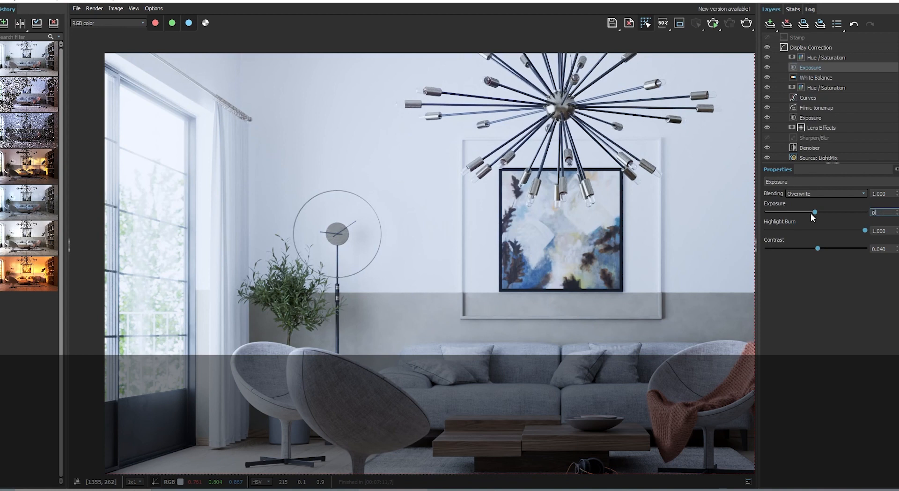
key("Return")
scroll(436, 214, "down", 1)
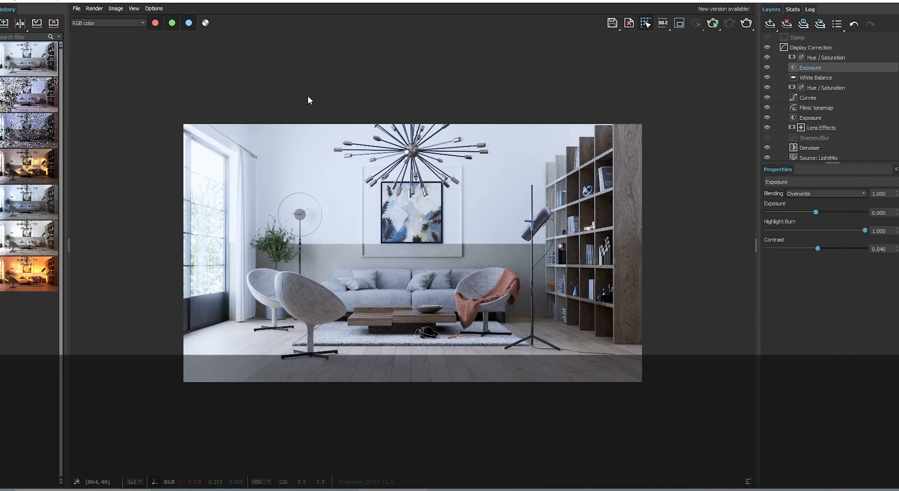
Compare the saved history renders of the HDRI and sun setups, ending on the latest dome light render.
left_click(28, 281)
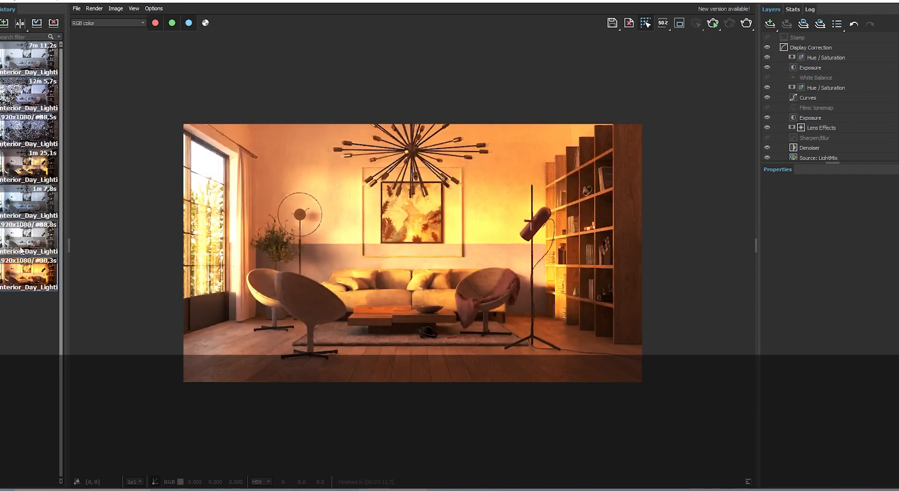
left_click(18, 233)
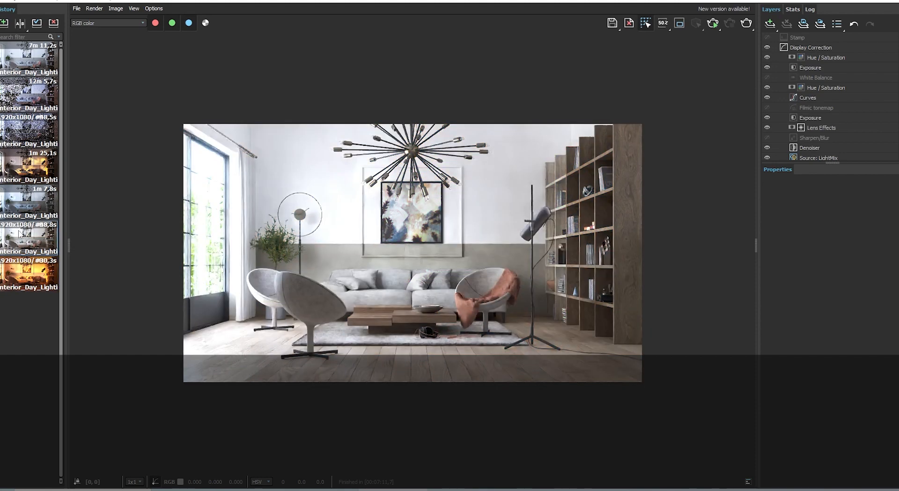
left_click(20, 204)
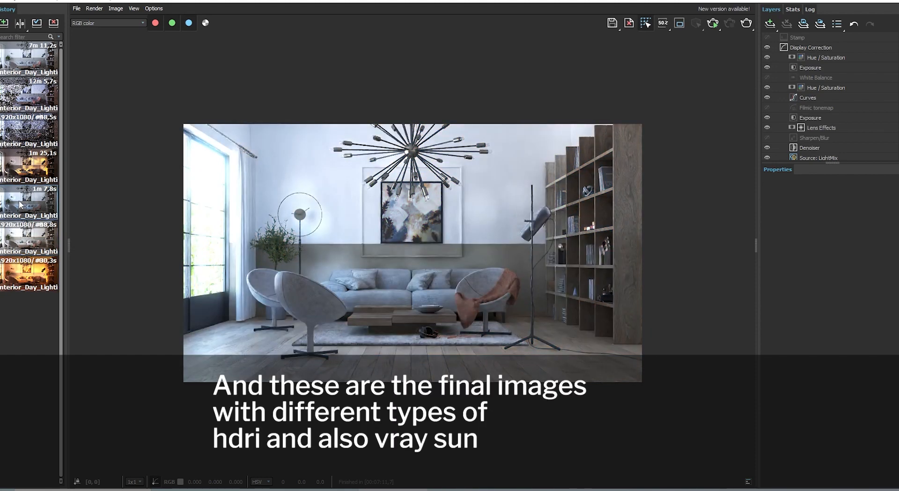
left_click(22, 165)
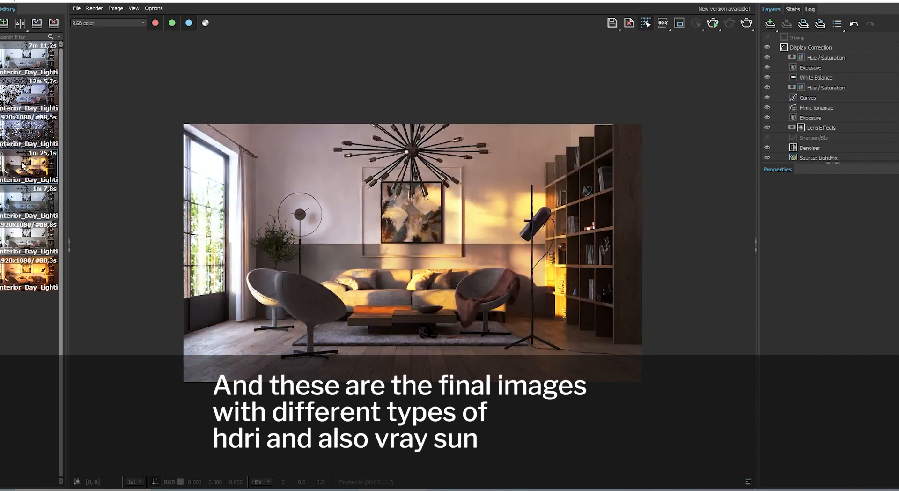
left_click(19, 58)
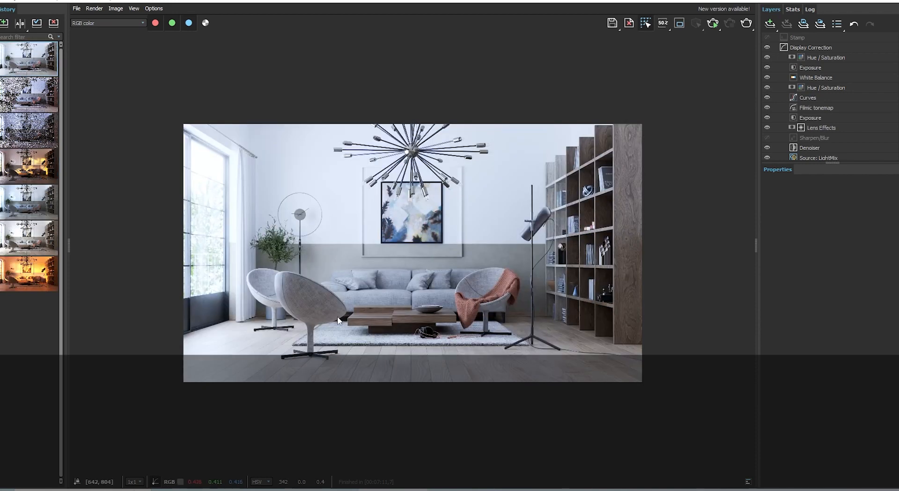
Adjust the master curve of the Curves layer by moving the origin point's handle to about 0.4, 0.15, and check the image.
scroll(337, 317, "up", 1)
left_click(805, 97)
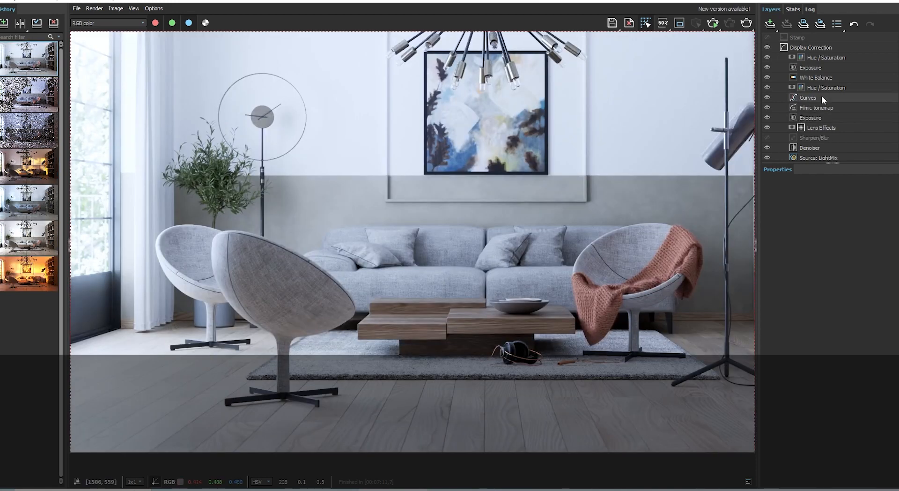
left_click_drag(810, 323, 844, 303)
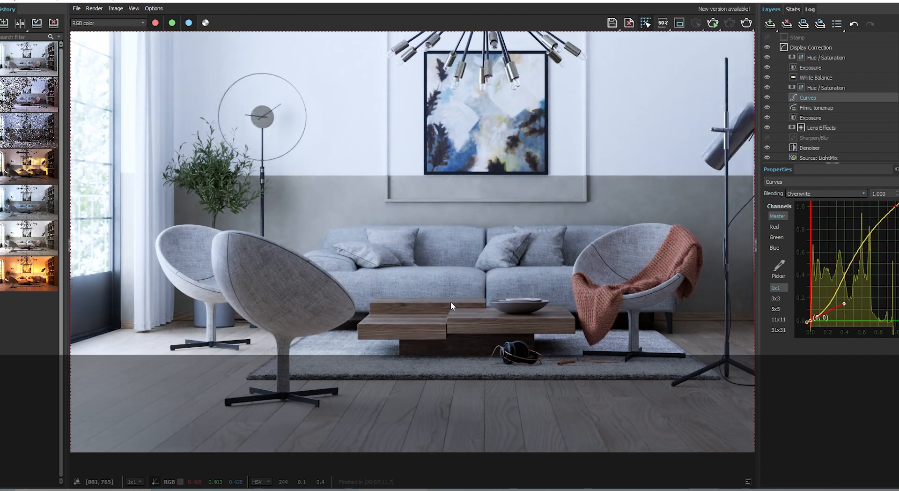
scroll(450, 301, "down", 2)
scroll(539, 281, "up", 4)
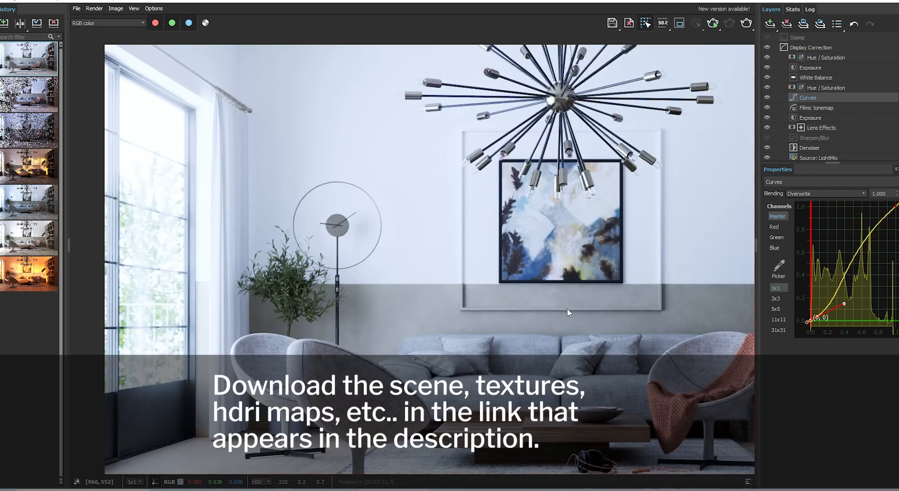
scroll(568, 308, "down", 2)
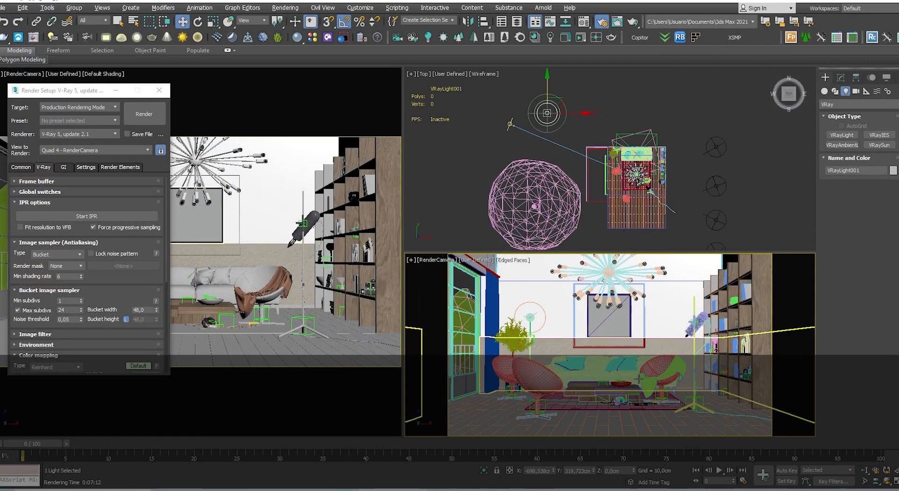
left_click(631, 490)
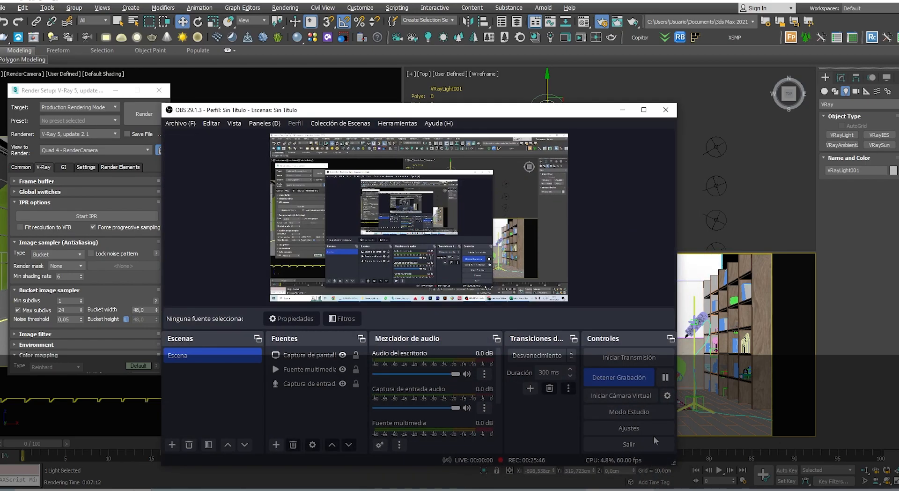